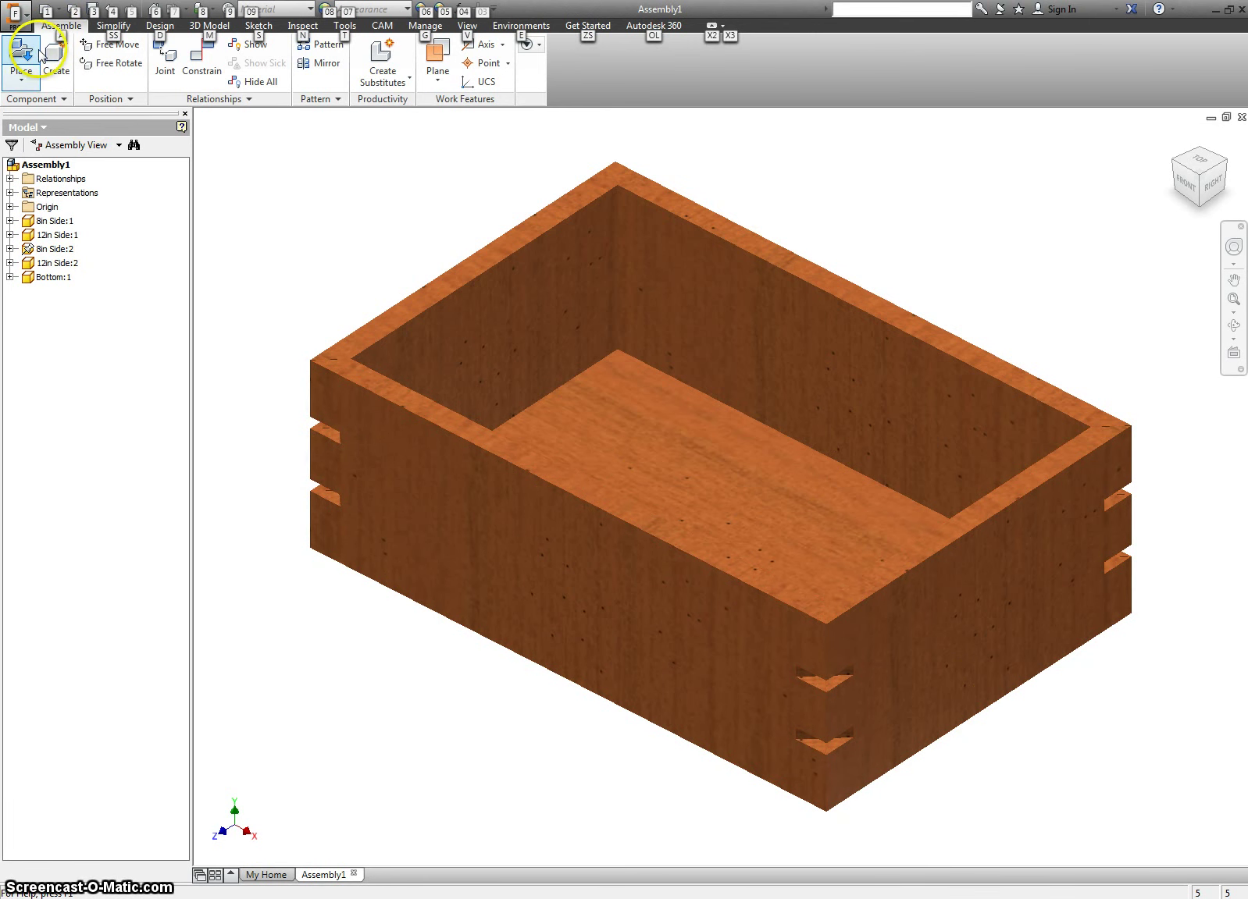
Step: Create a new part document and start Sketch1 on the XY origin plane
click(59, 8)
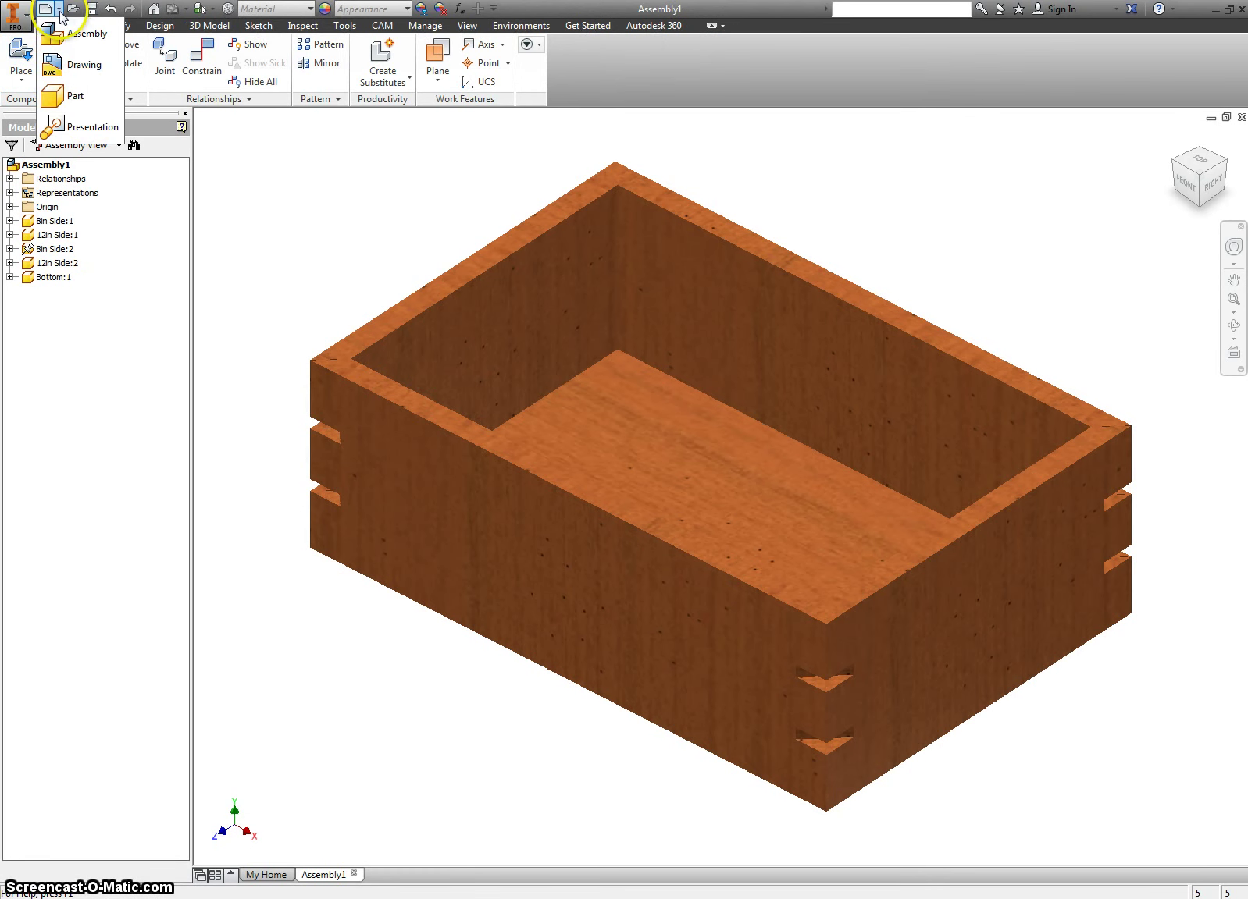
click(75, 97)
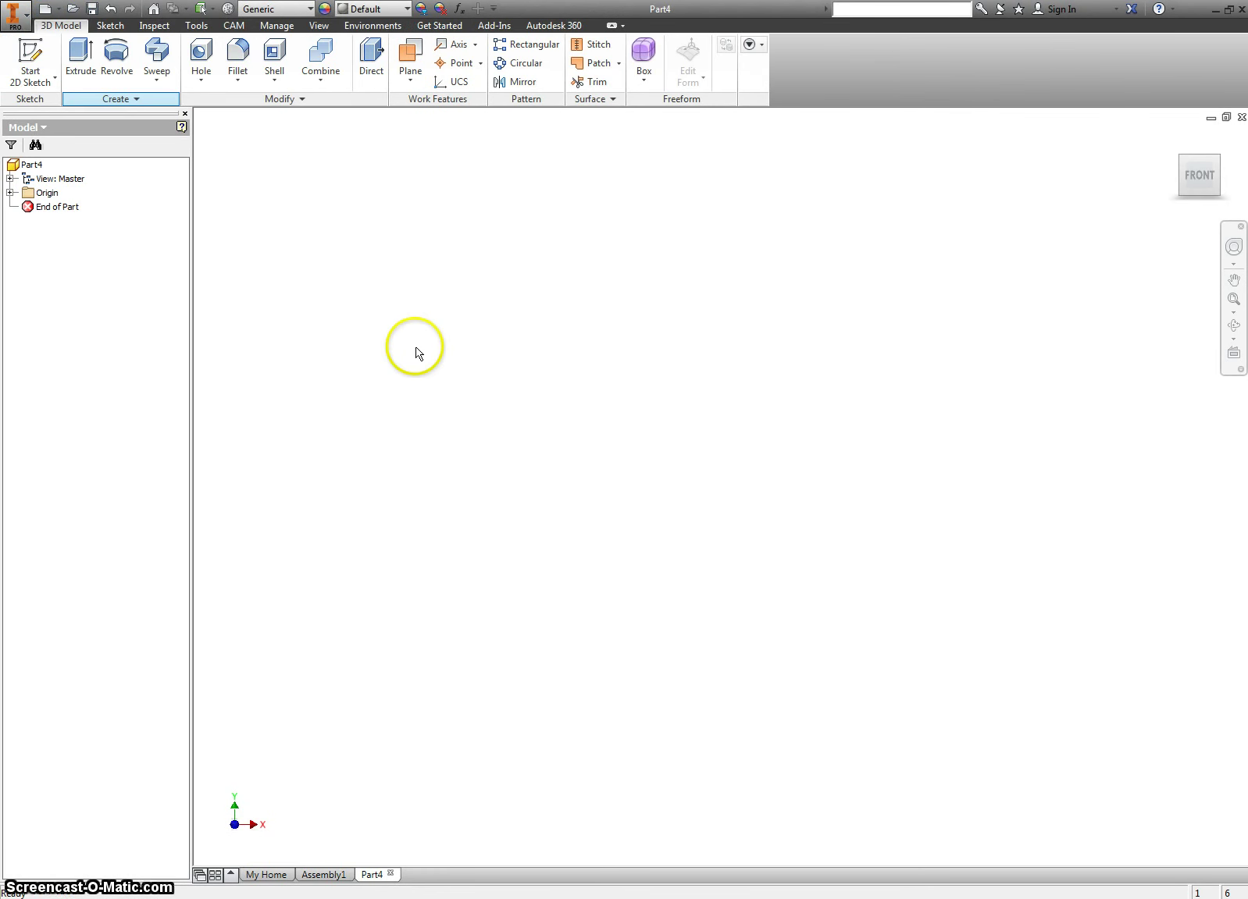
click(31, 61)
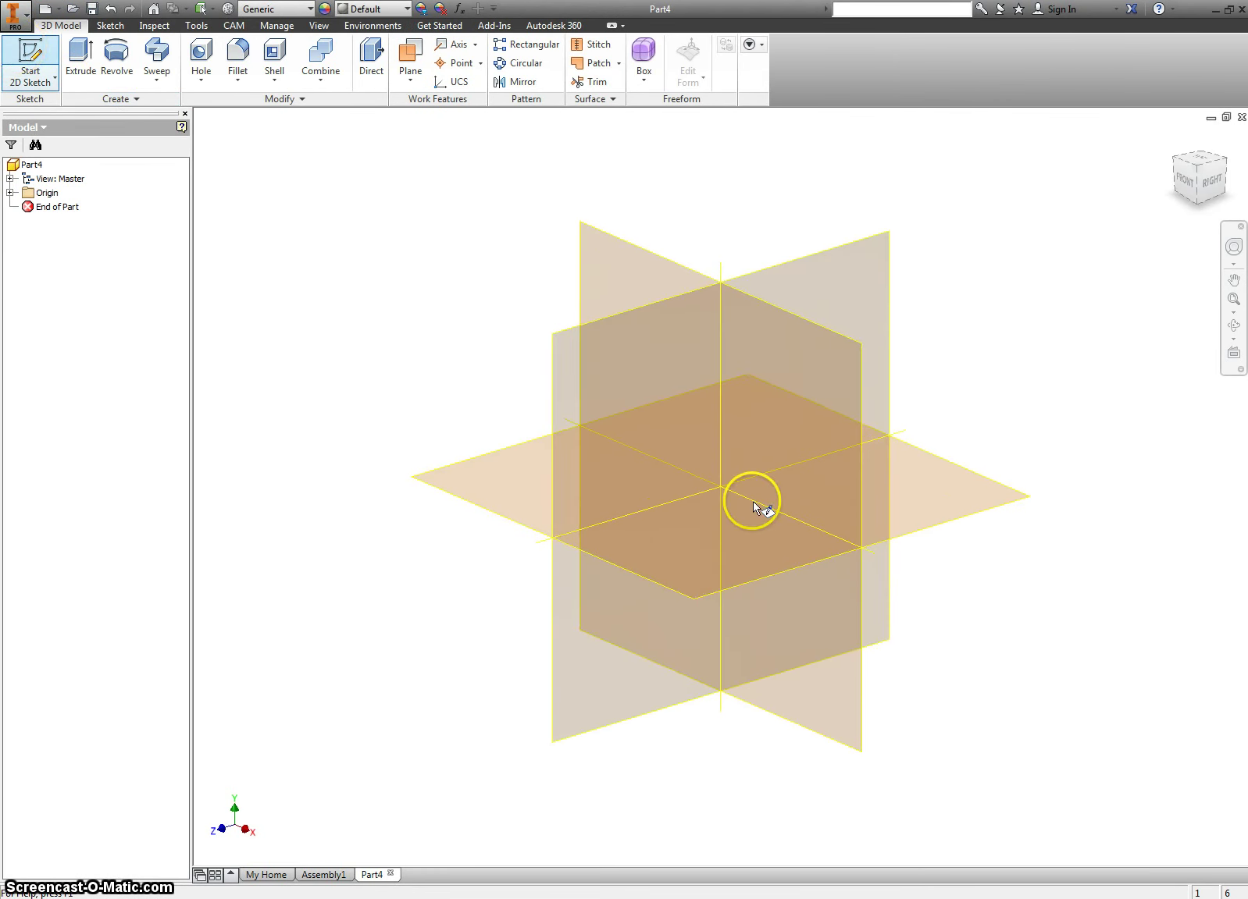
click(613, 249)
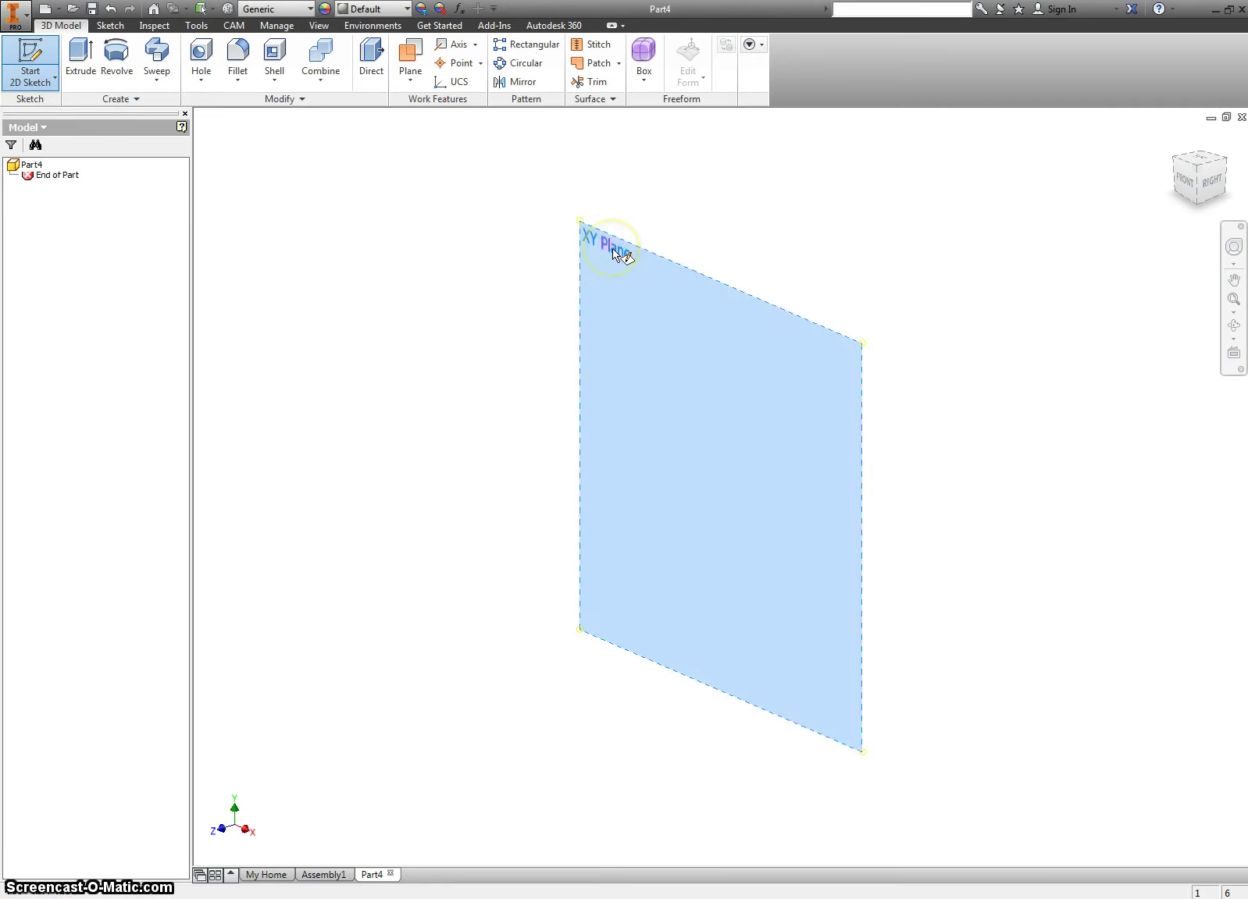
Step: Draw a two-point rectangle starting at the sketch origin
right_click(824, 395)
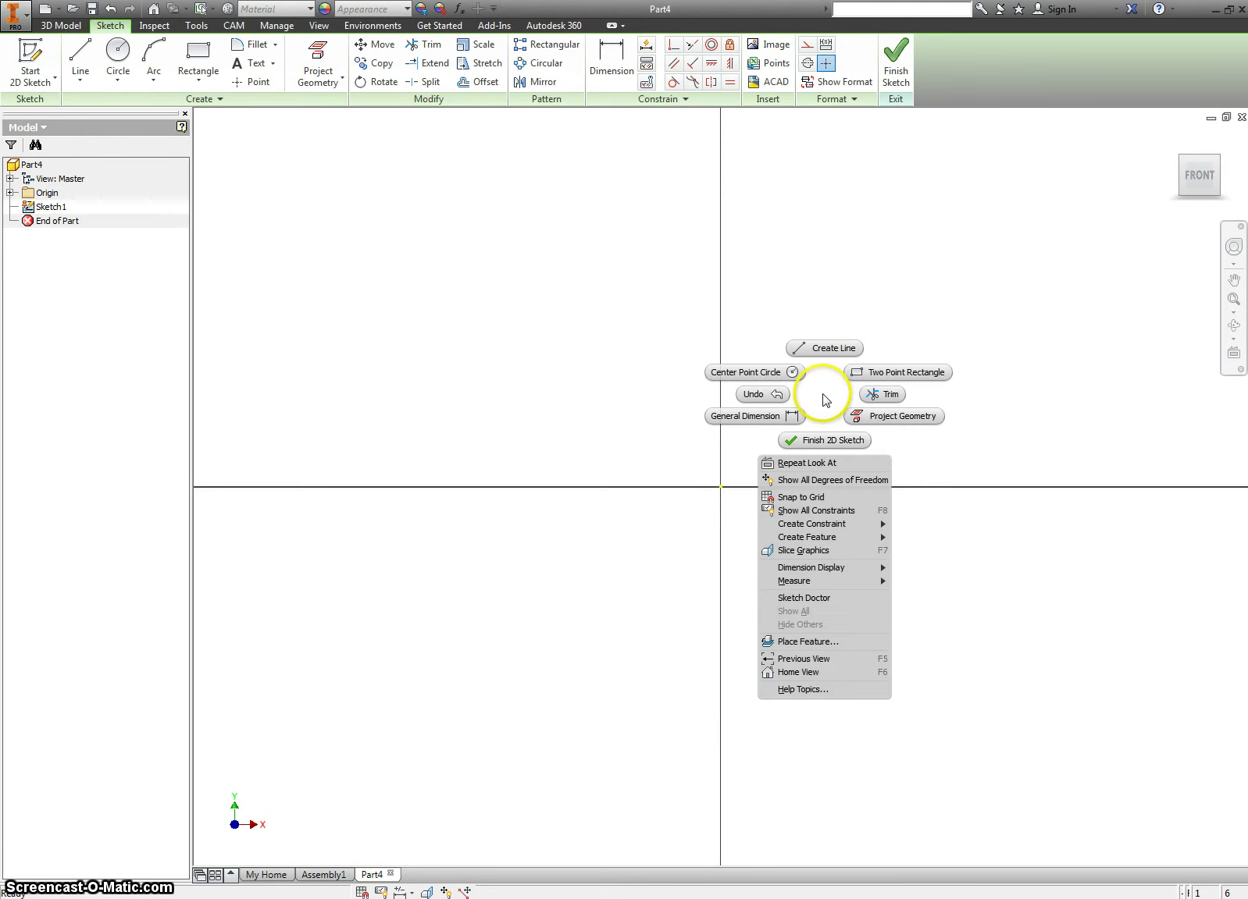
click(870, 371)
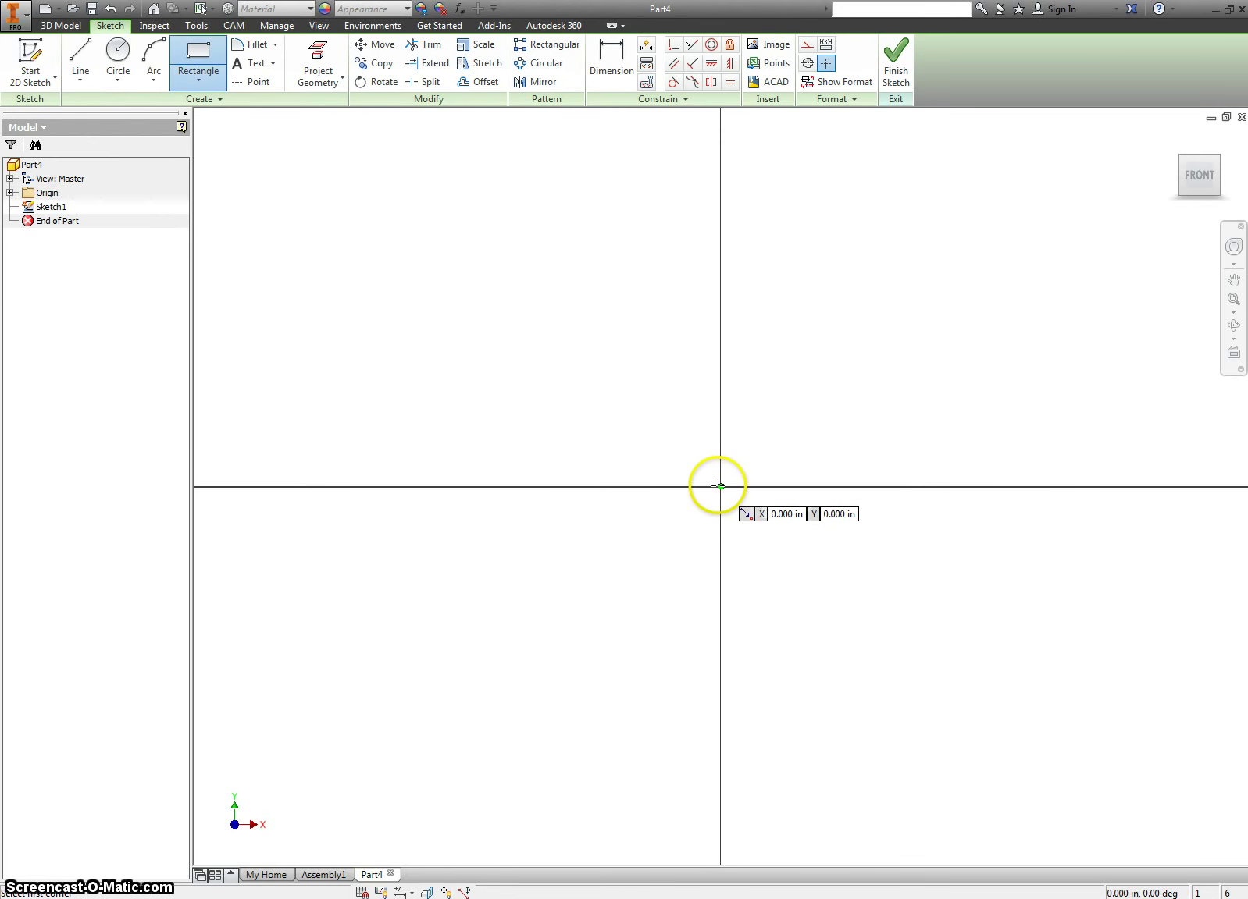
click(720, 485)
click(1103, 315)
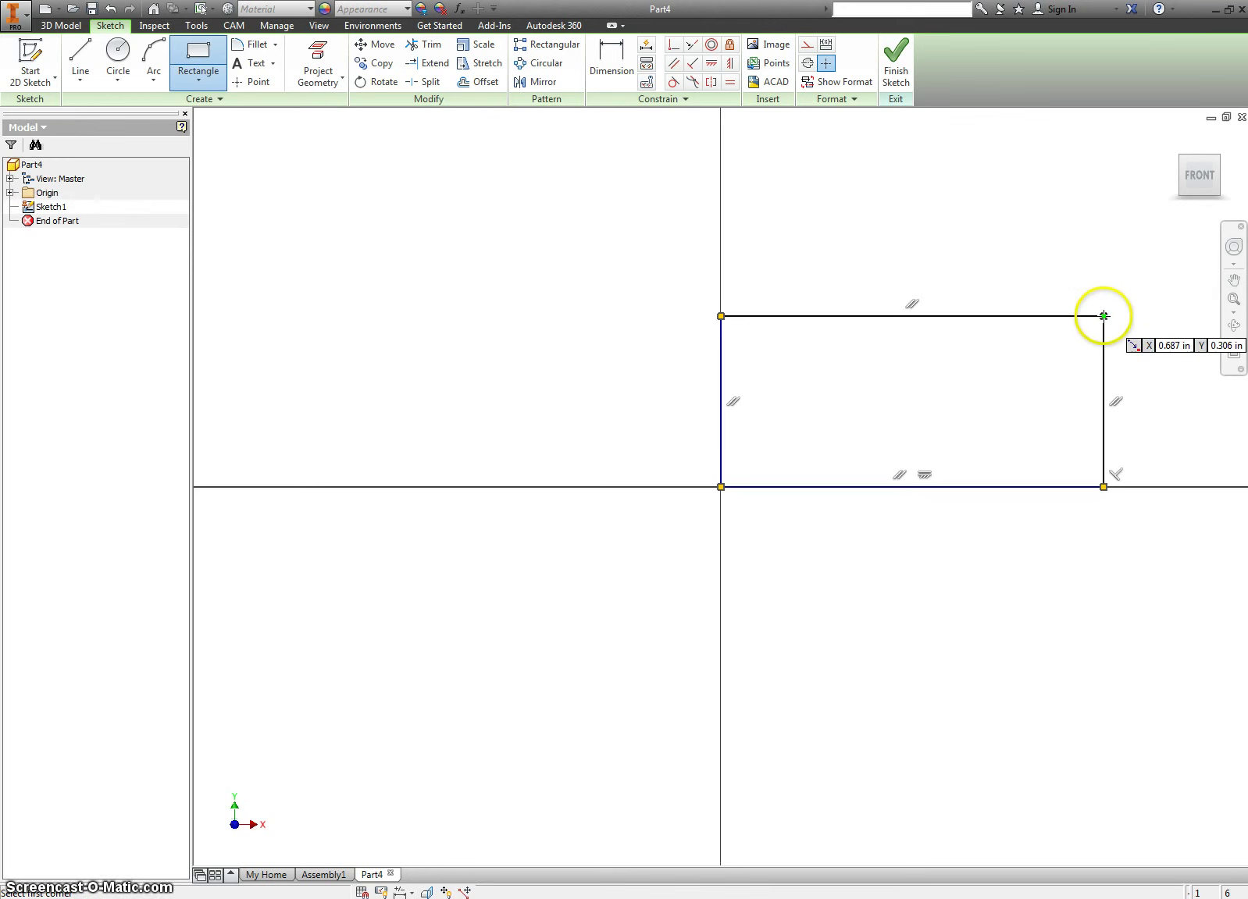
Step: Dimension the rectangle 1.000 wide and 0.500 tall, then finish the sketch
key(d)
click(979, 315)
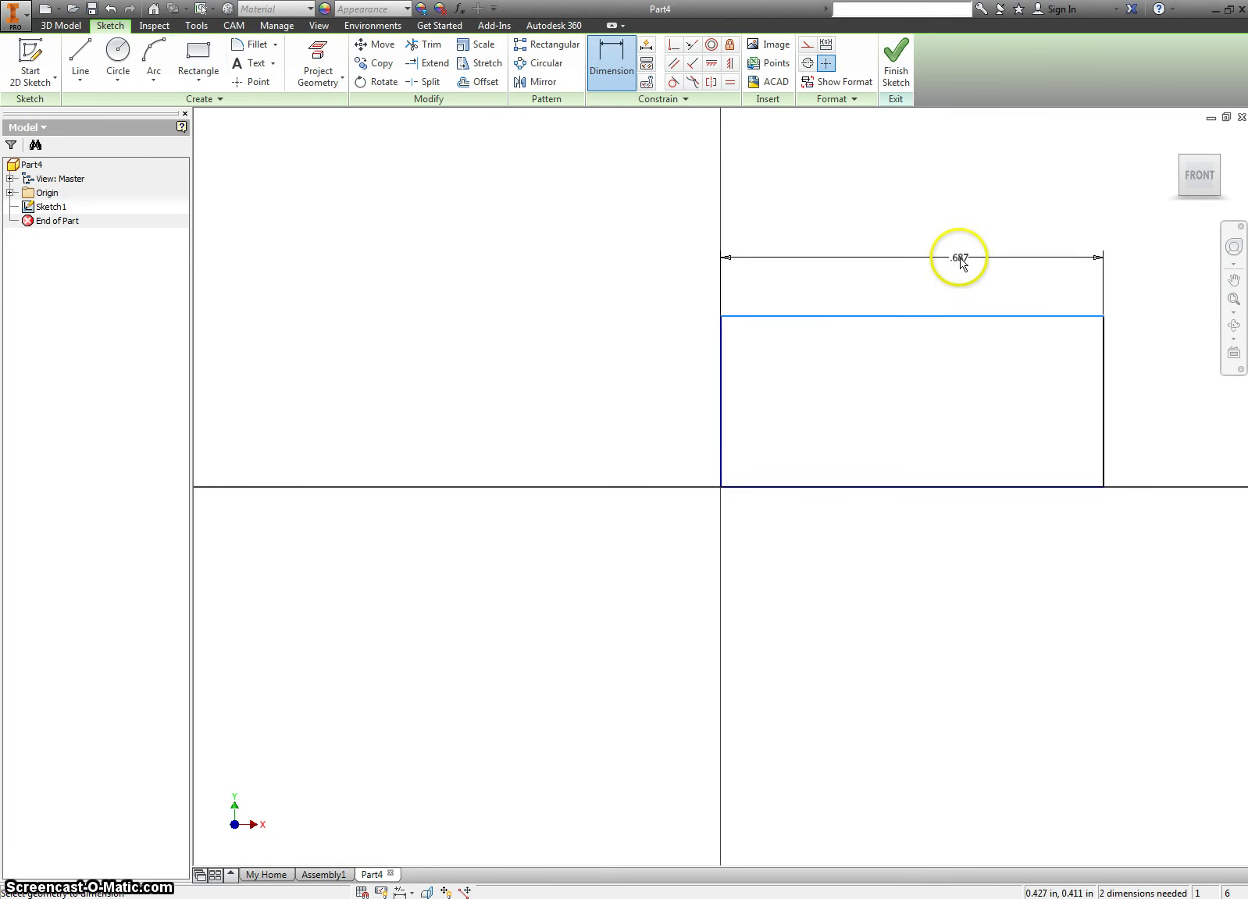
click(961, 263)
text(1)
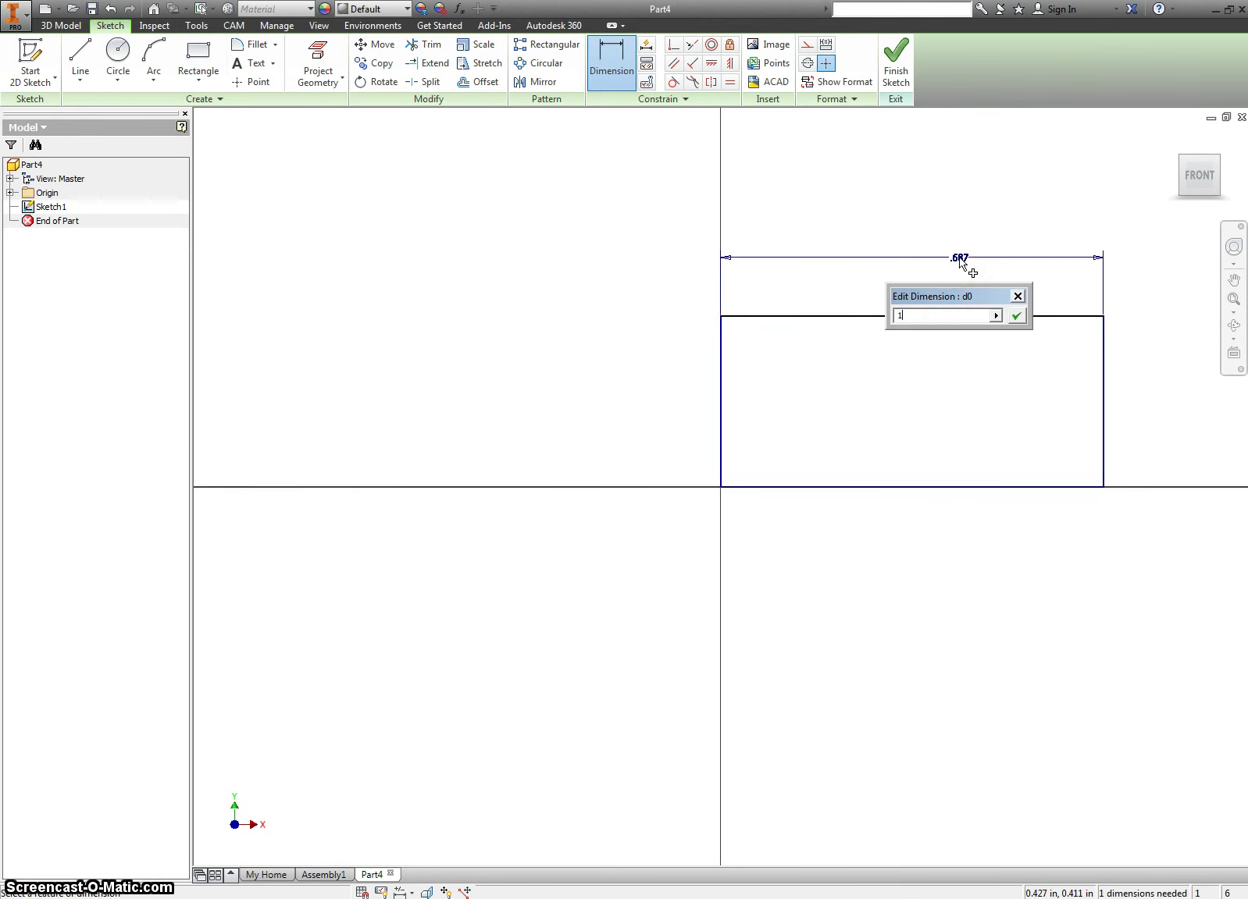
key(Return)
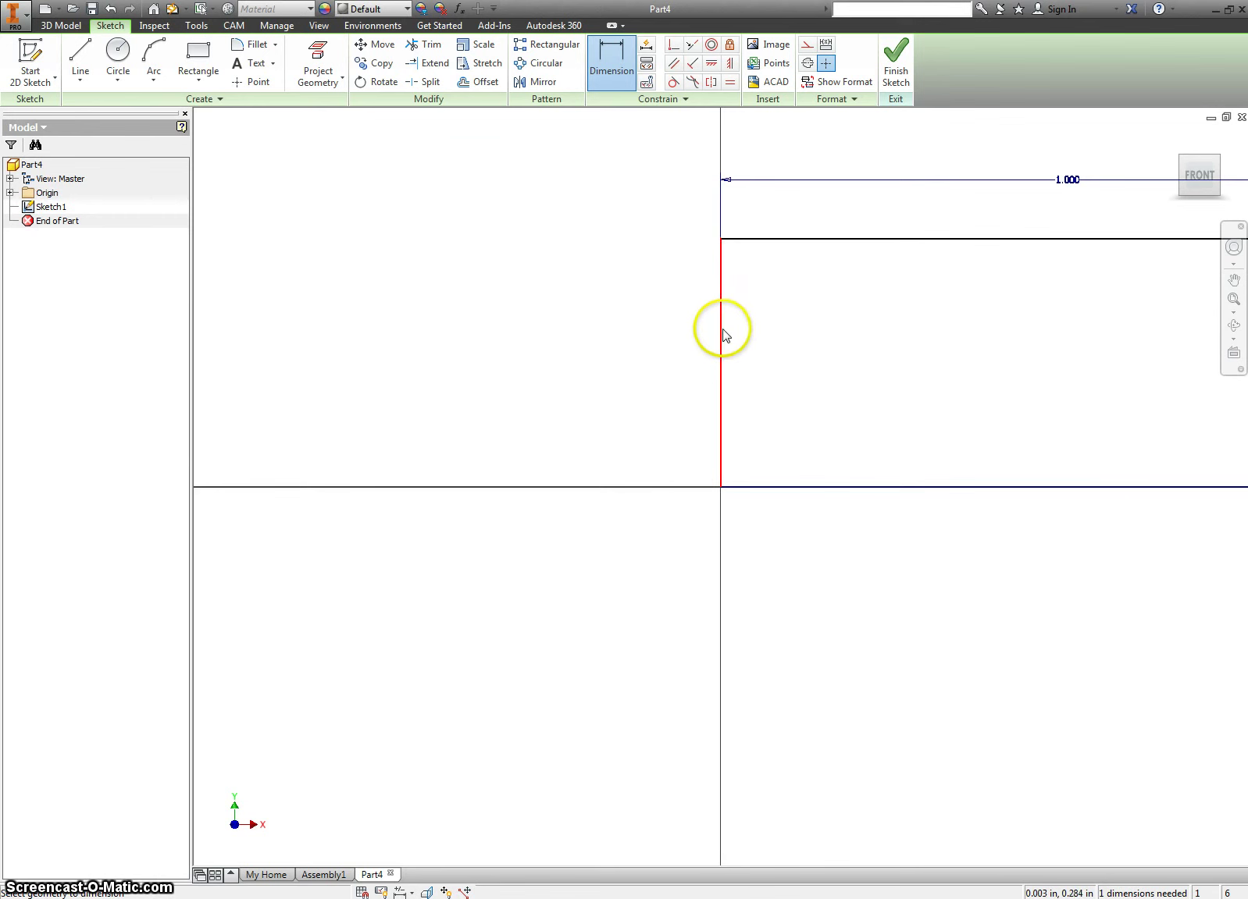
click(723, 335)
click(674, 347)
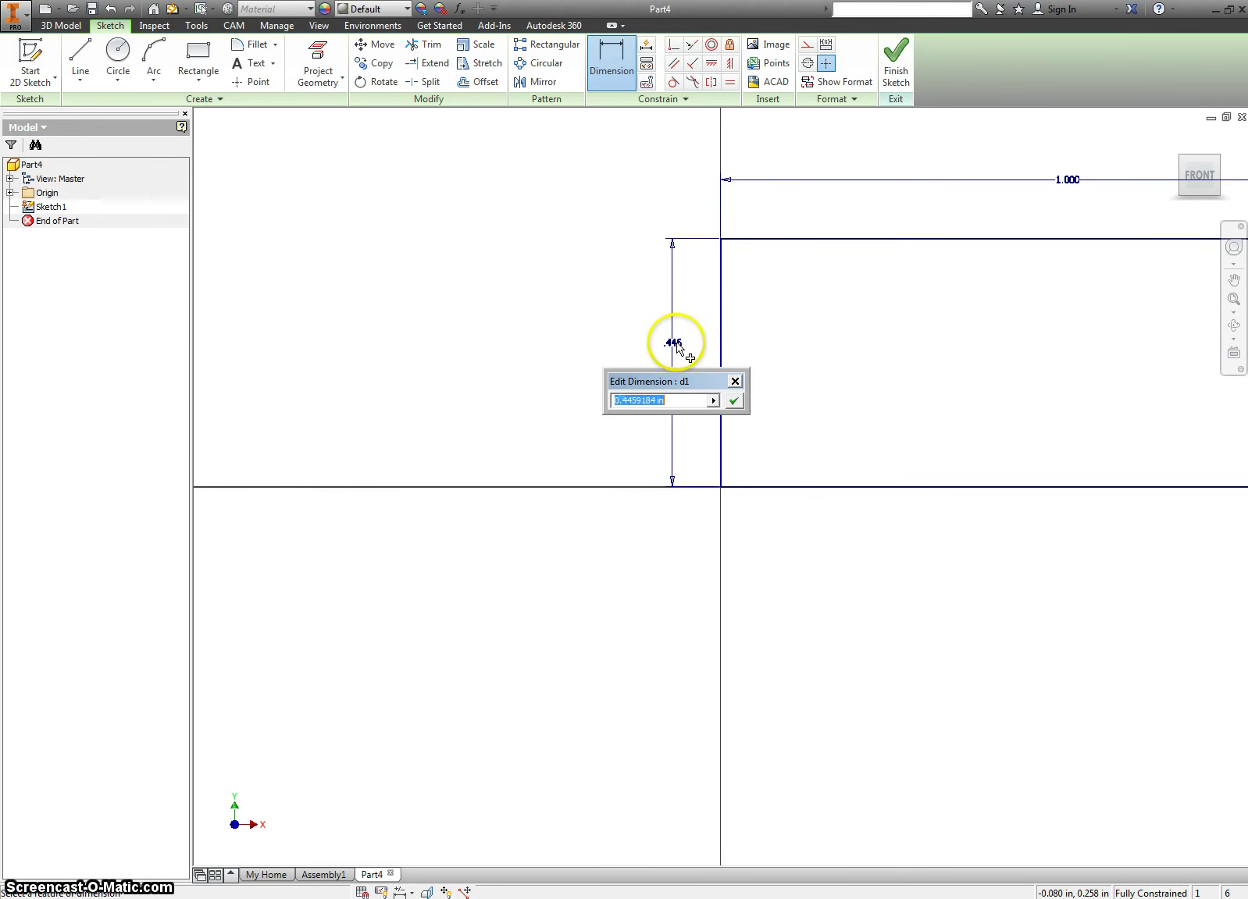
text(.5)
key(Return)
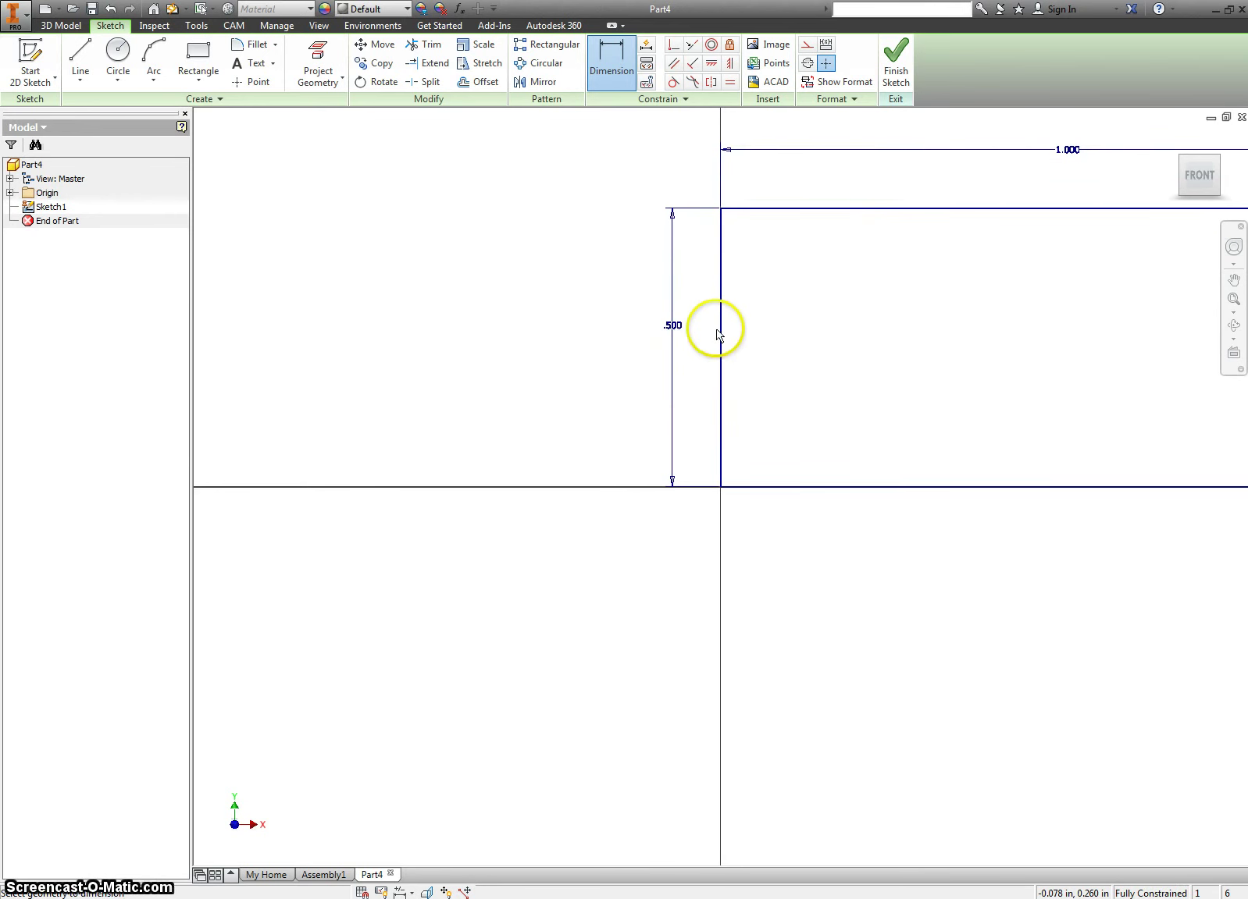
click(898, 65)
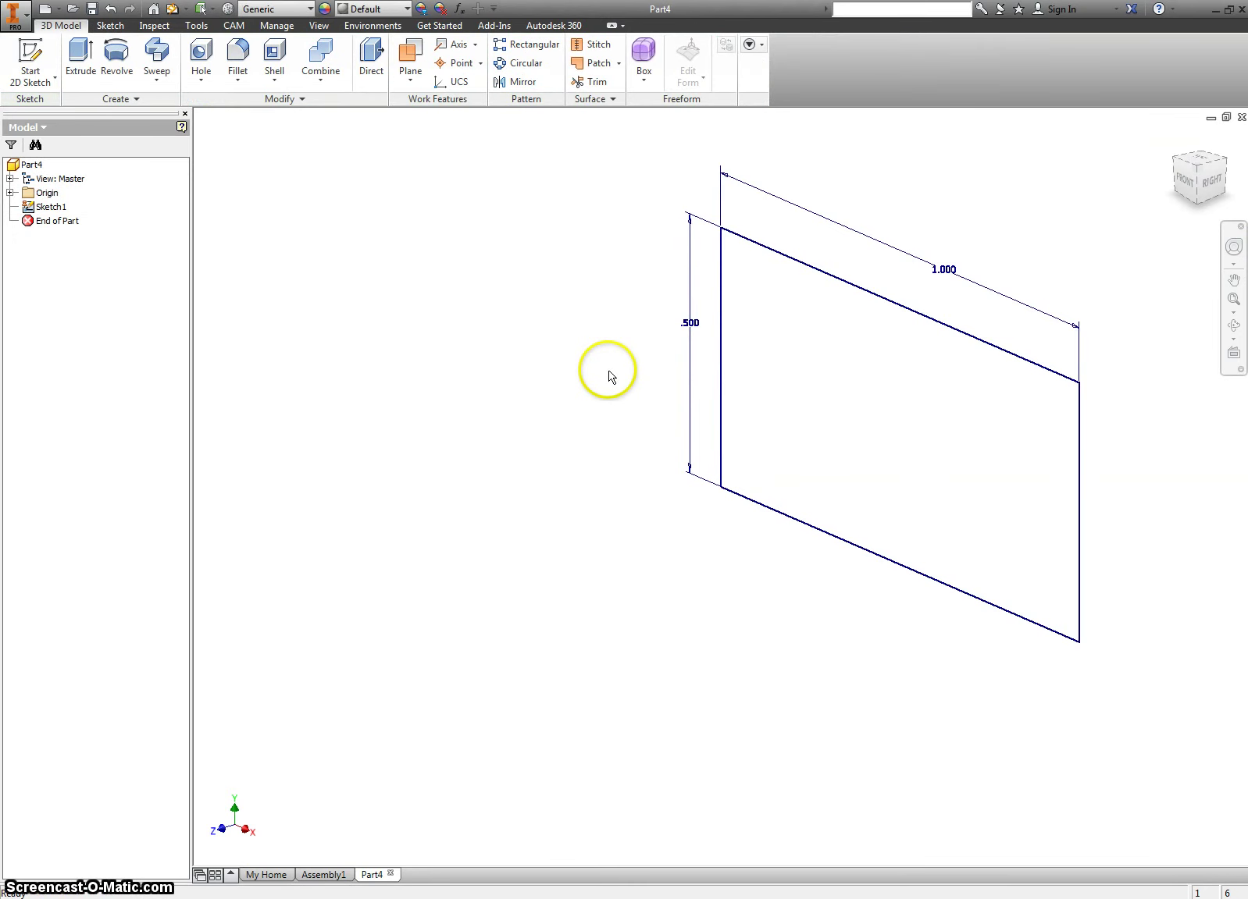
Step: Extrude the rectangle 0.2 to create the Extrusion1 block
key(e)
text(.25)
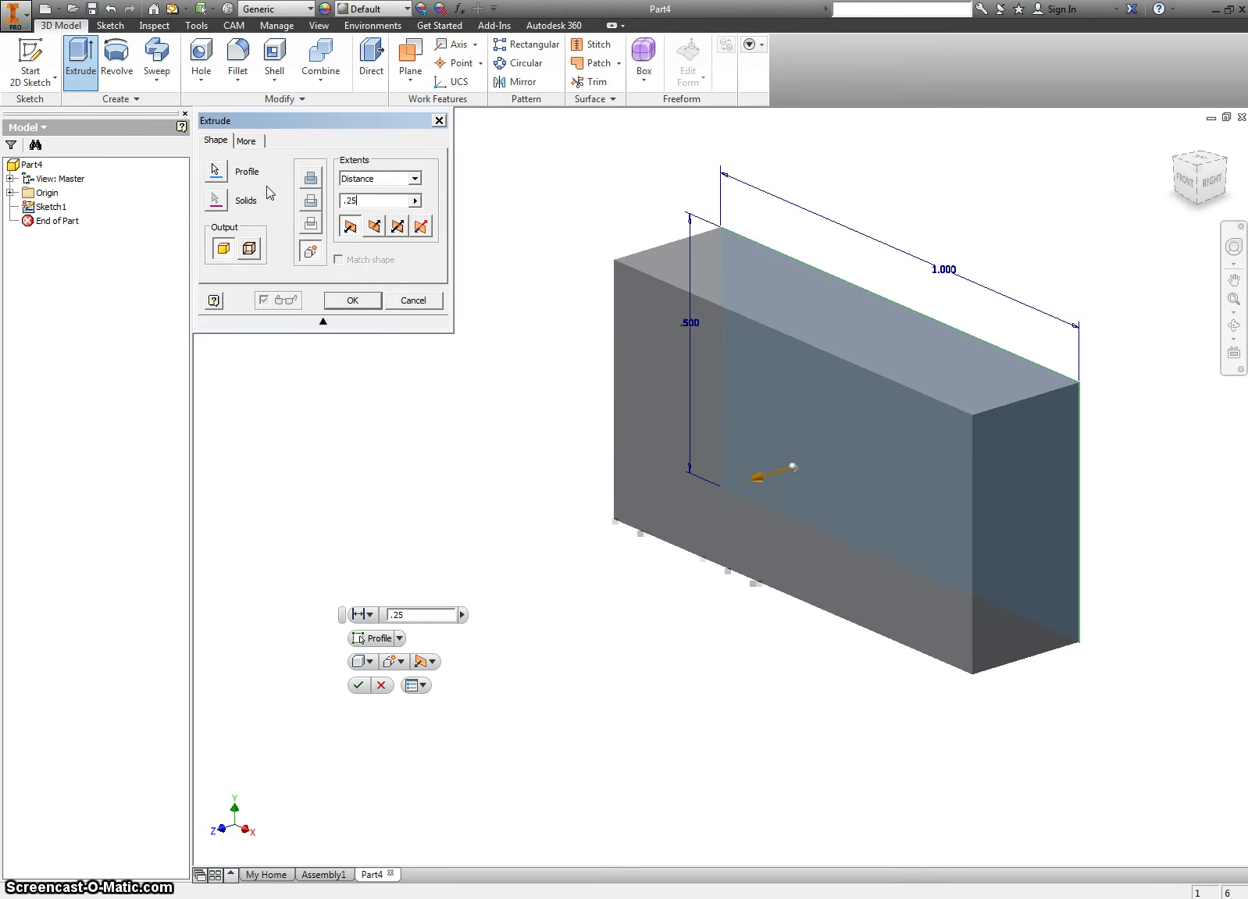
key(Return)
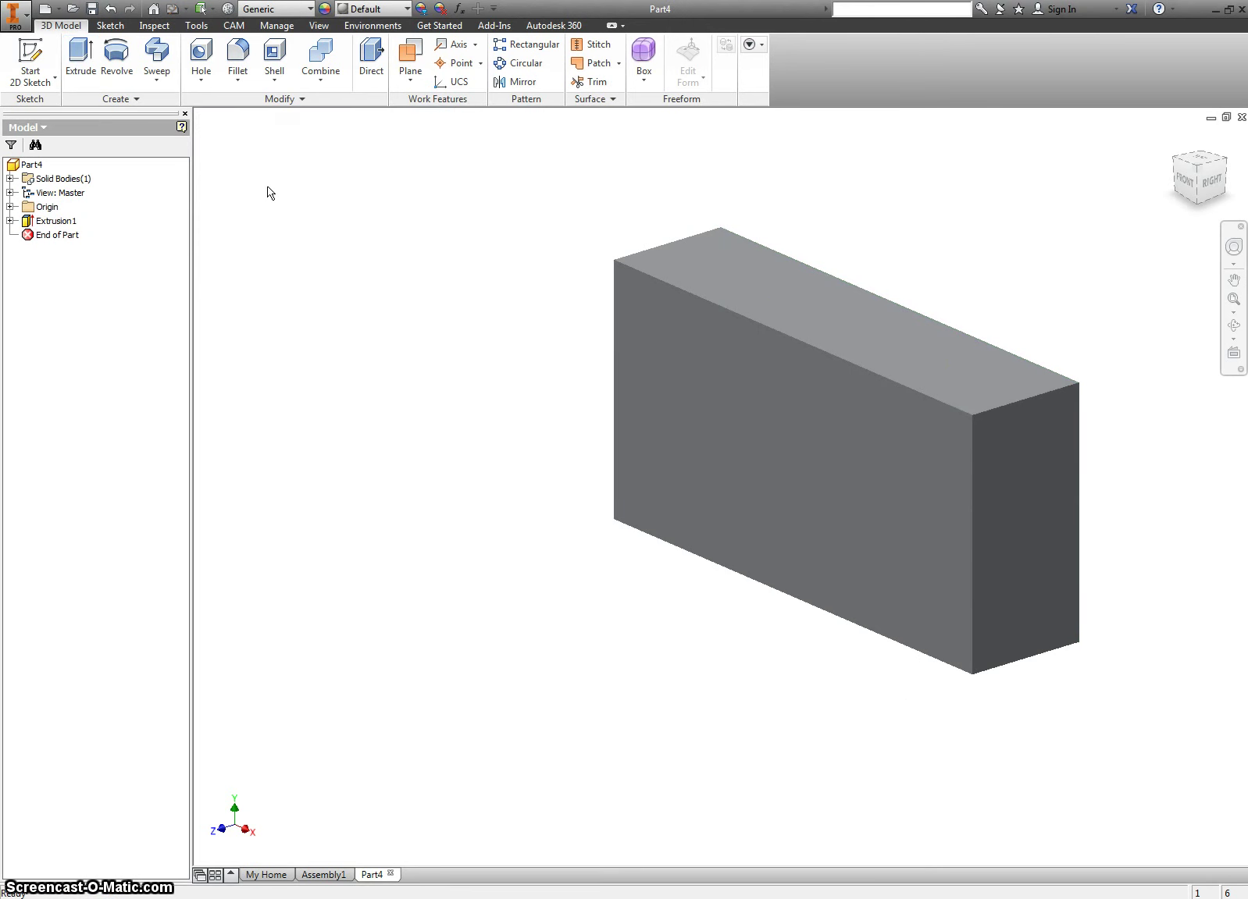
Step: Assign the Wood (Walnut) material to the block
click(293, 10)
scroll(306, 293, down, 6)
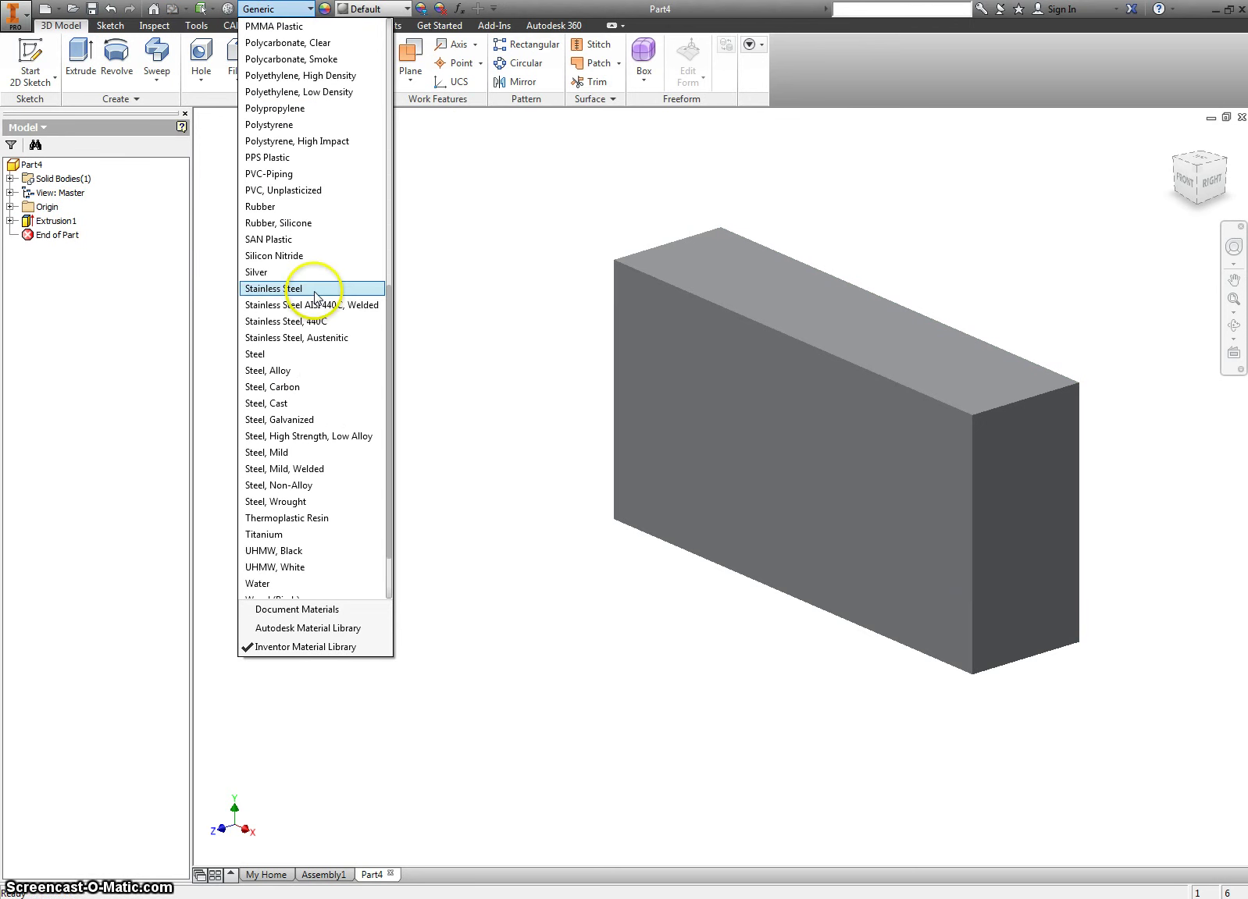
scroll(320, 312, down, 2)
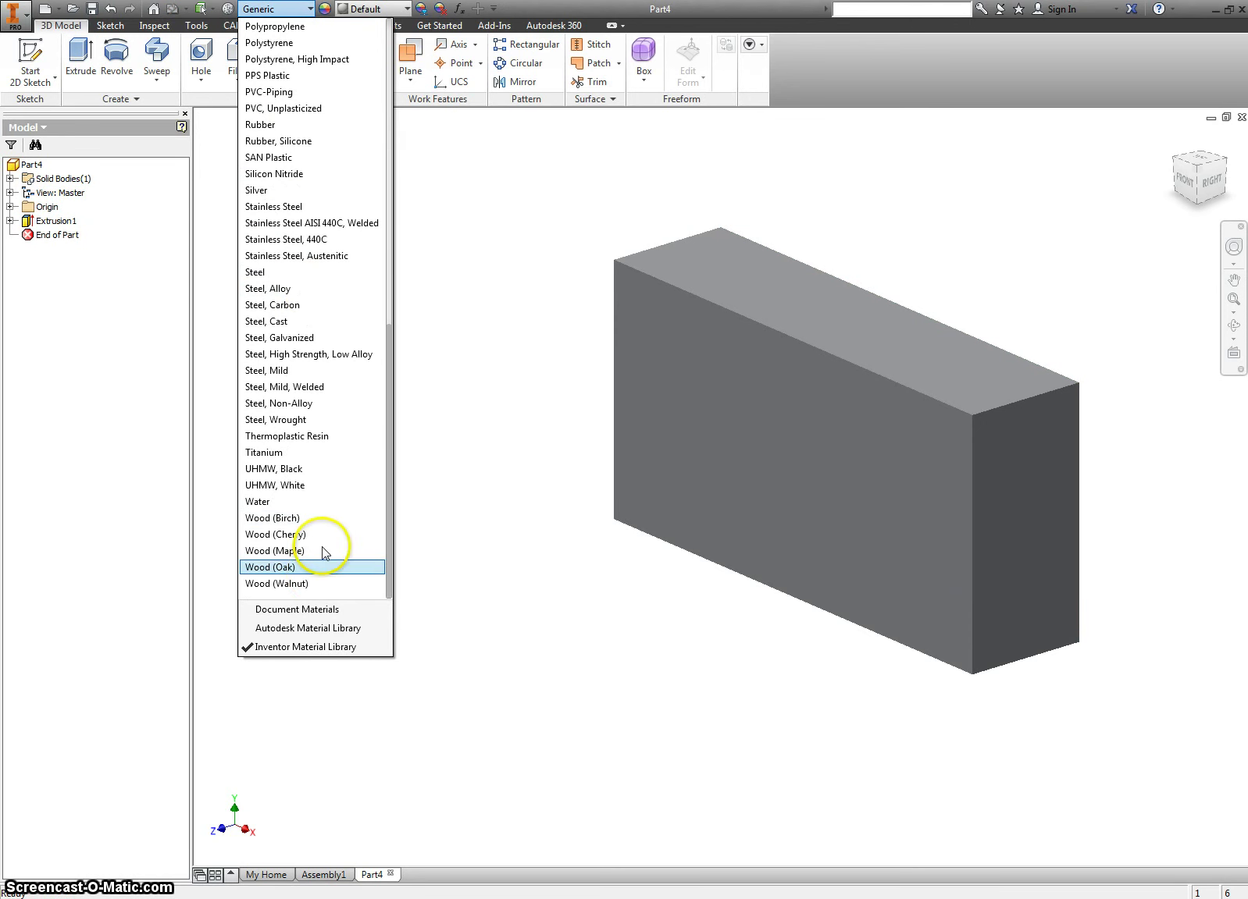
click(293, 583)
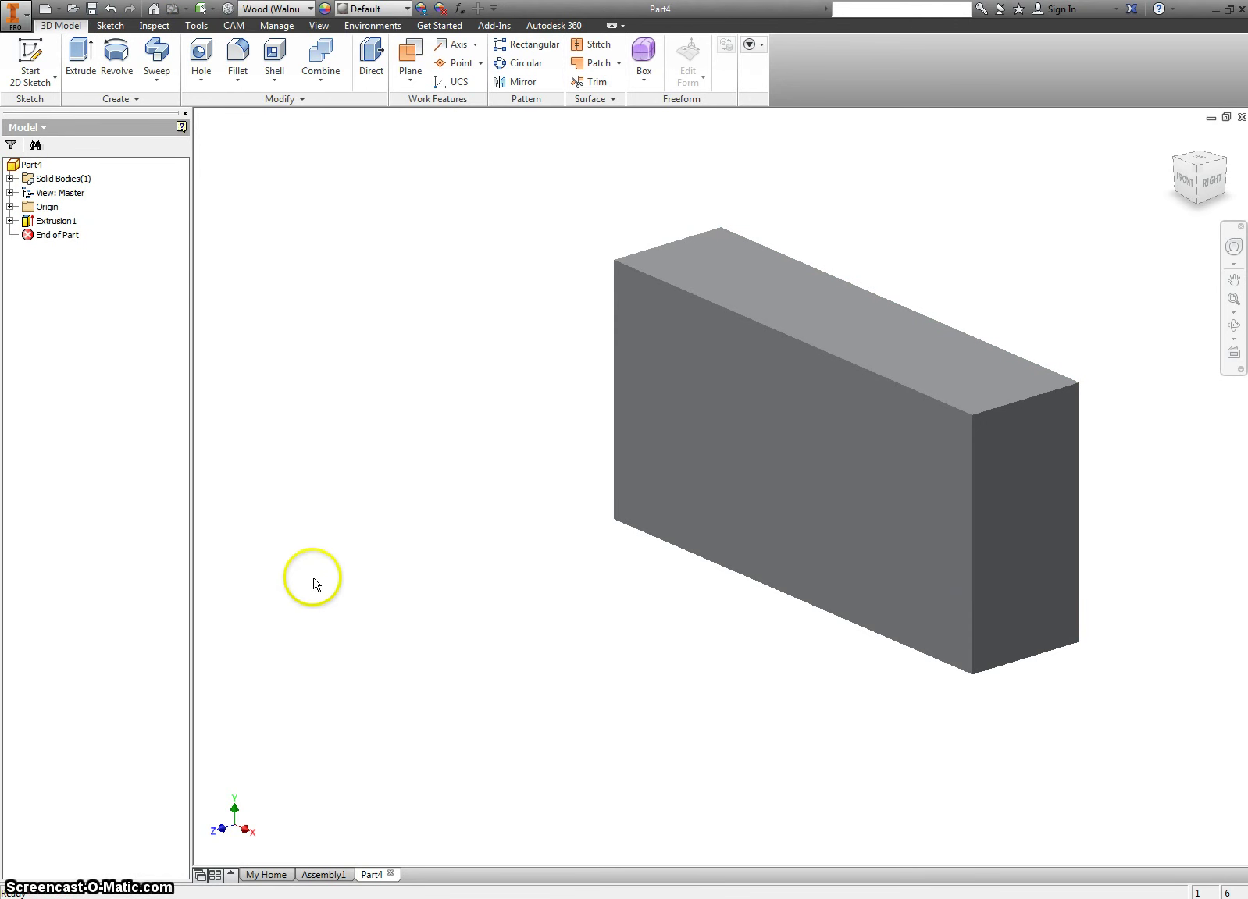
Step: Save the part as Spline 2.ipt after the Spline name conflict, then close it
click(92, 10)
text(Spline)
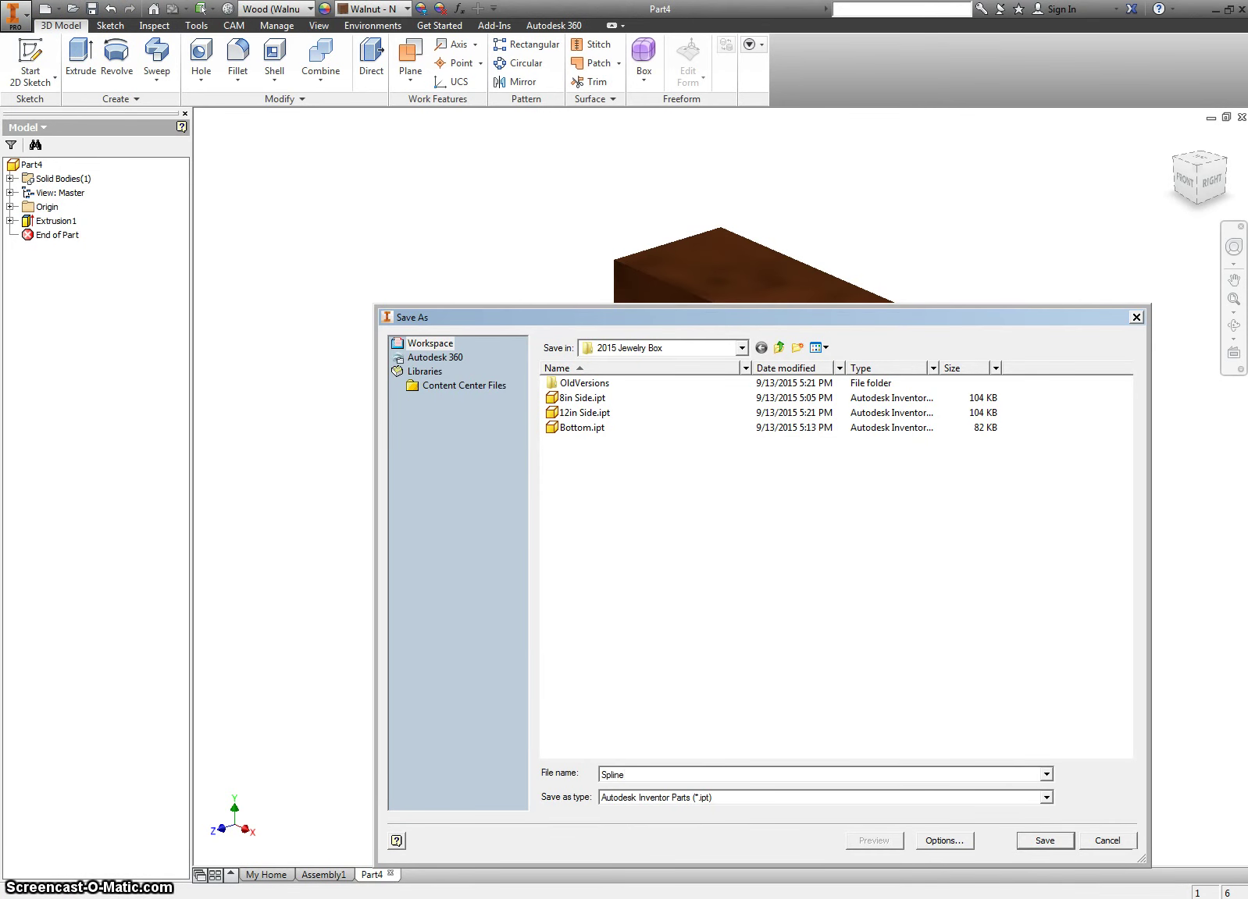
click(1039, 841)
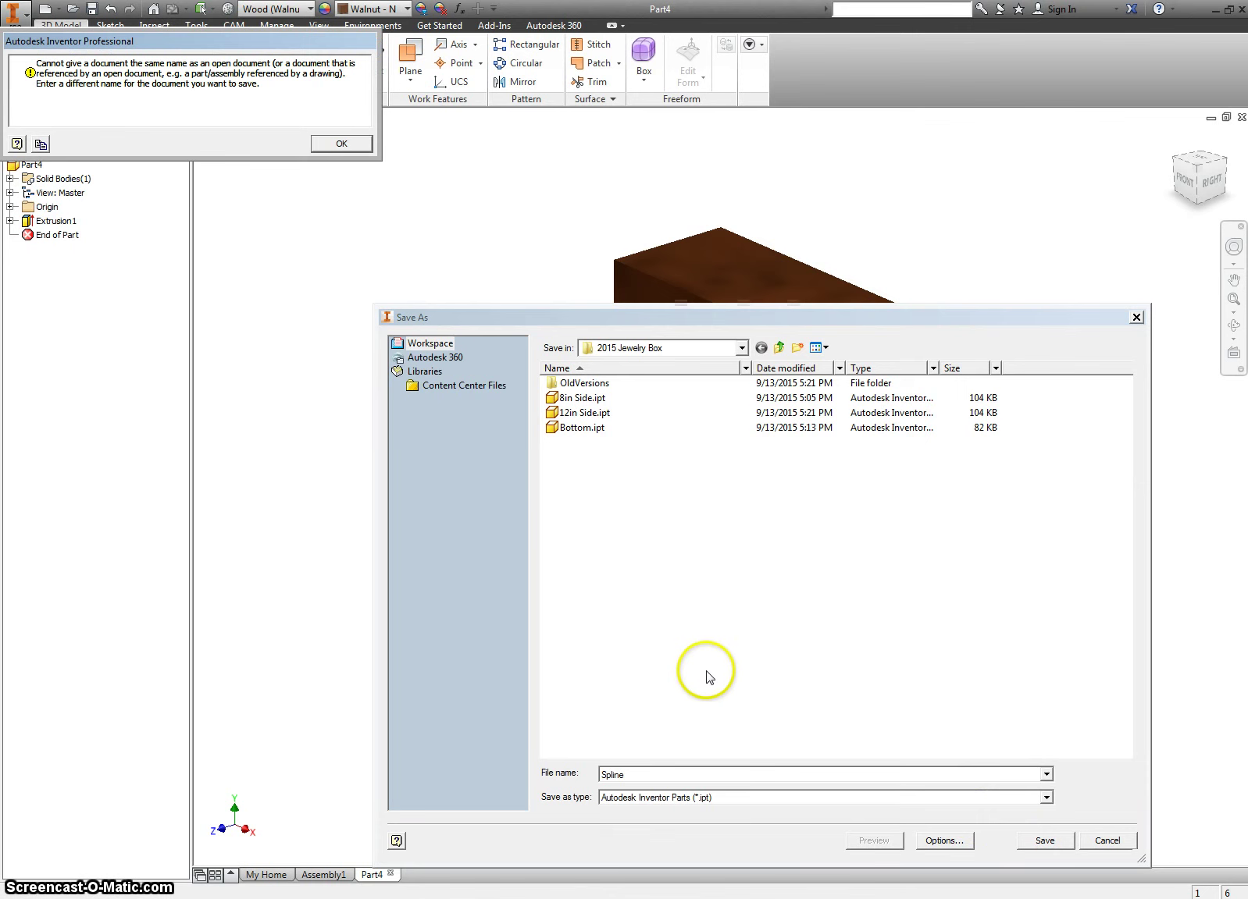
click(336, 146)
text(2)
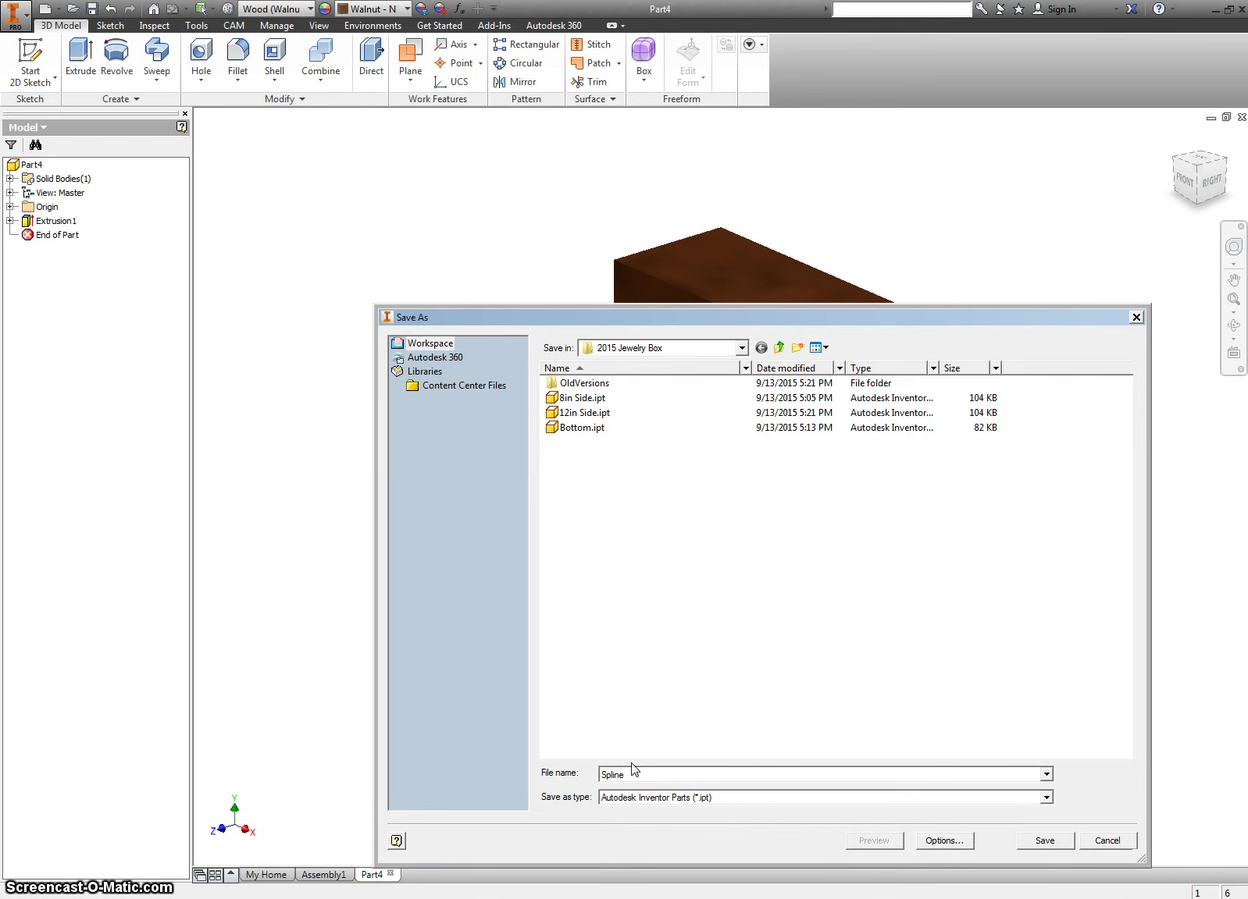
click(1042, 845)
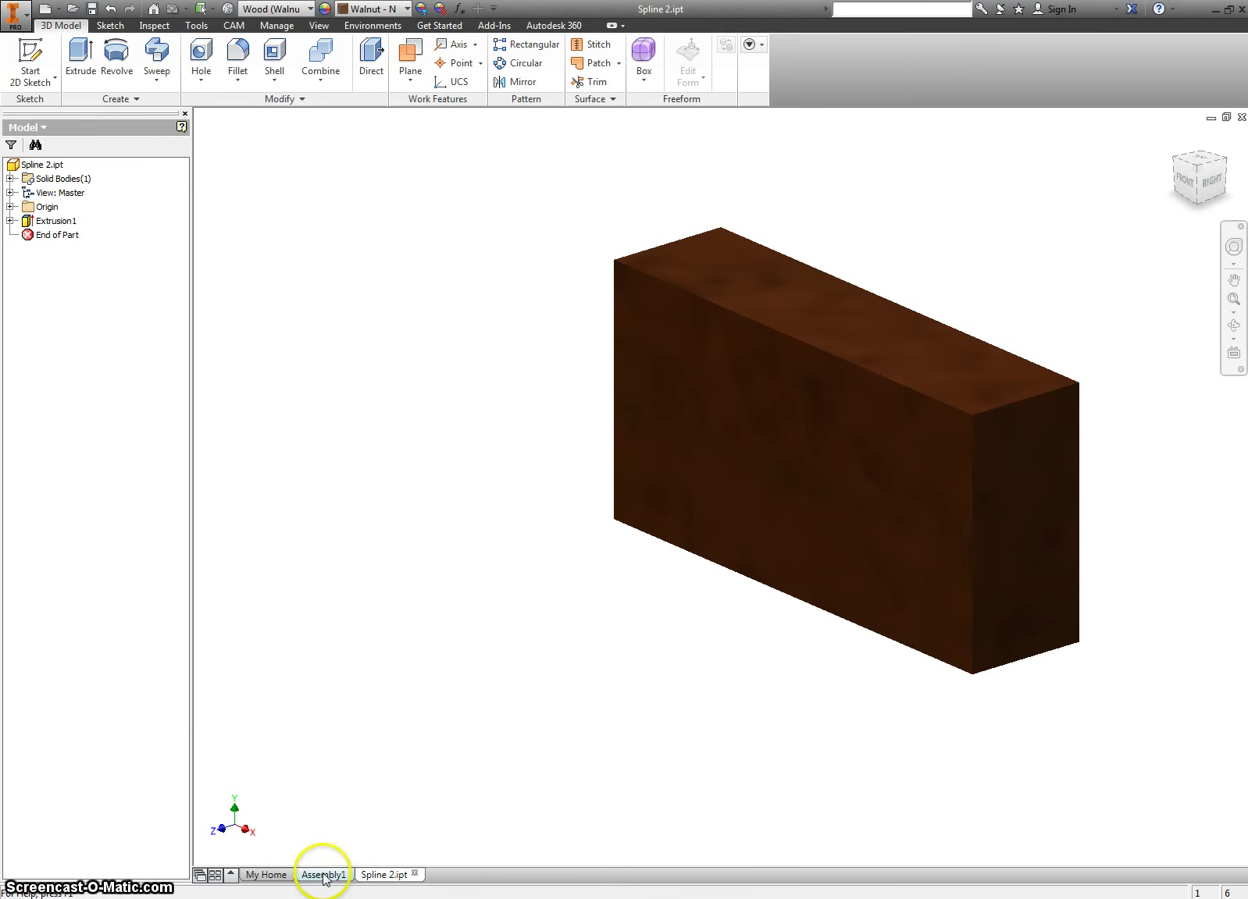
click(416, 876)
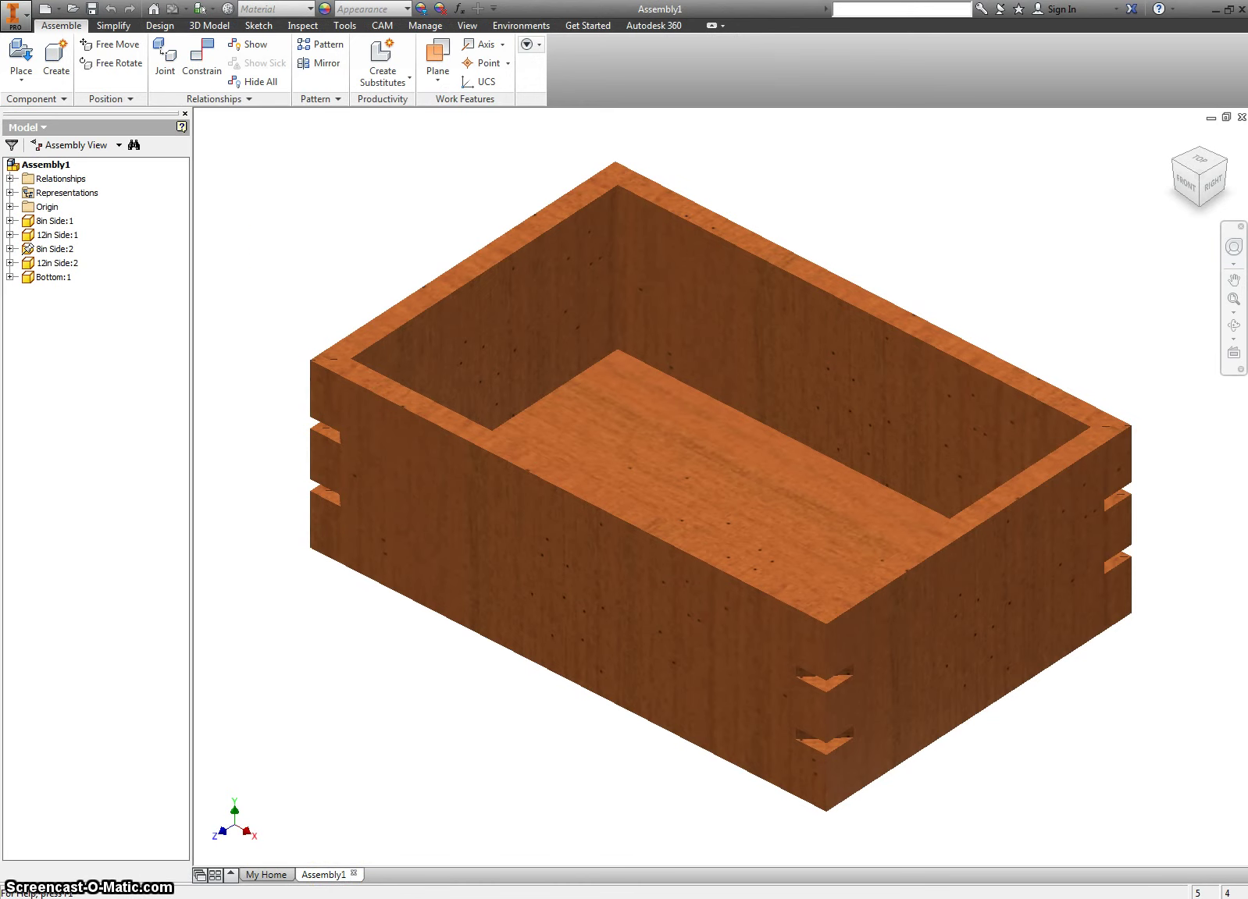
Step: Place one instance of Spline 2.ipt beside the jewelry box
click(21, 57)
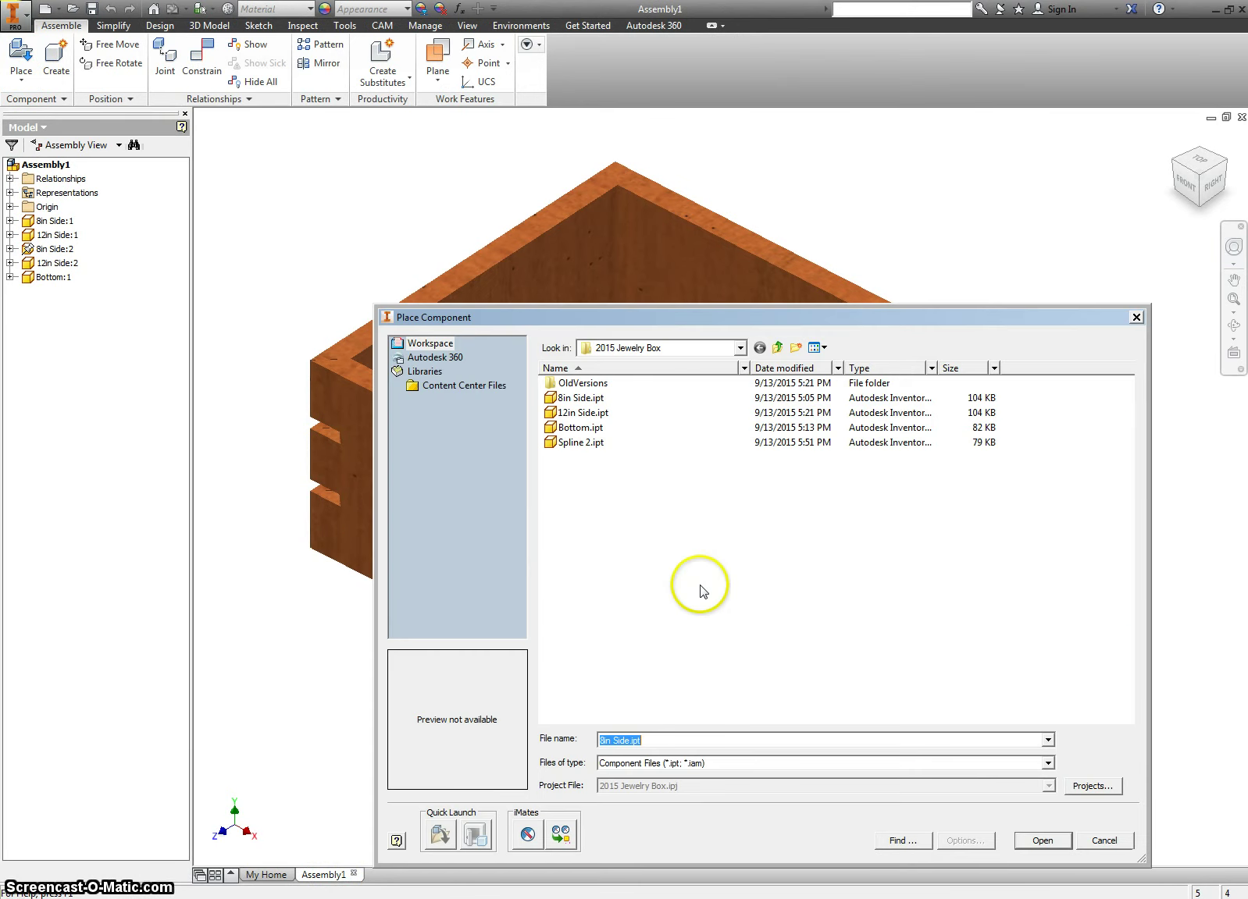
click(575, 442)
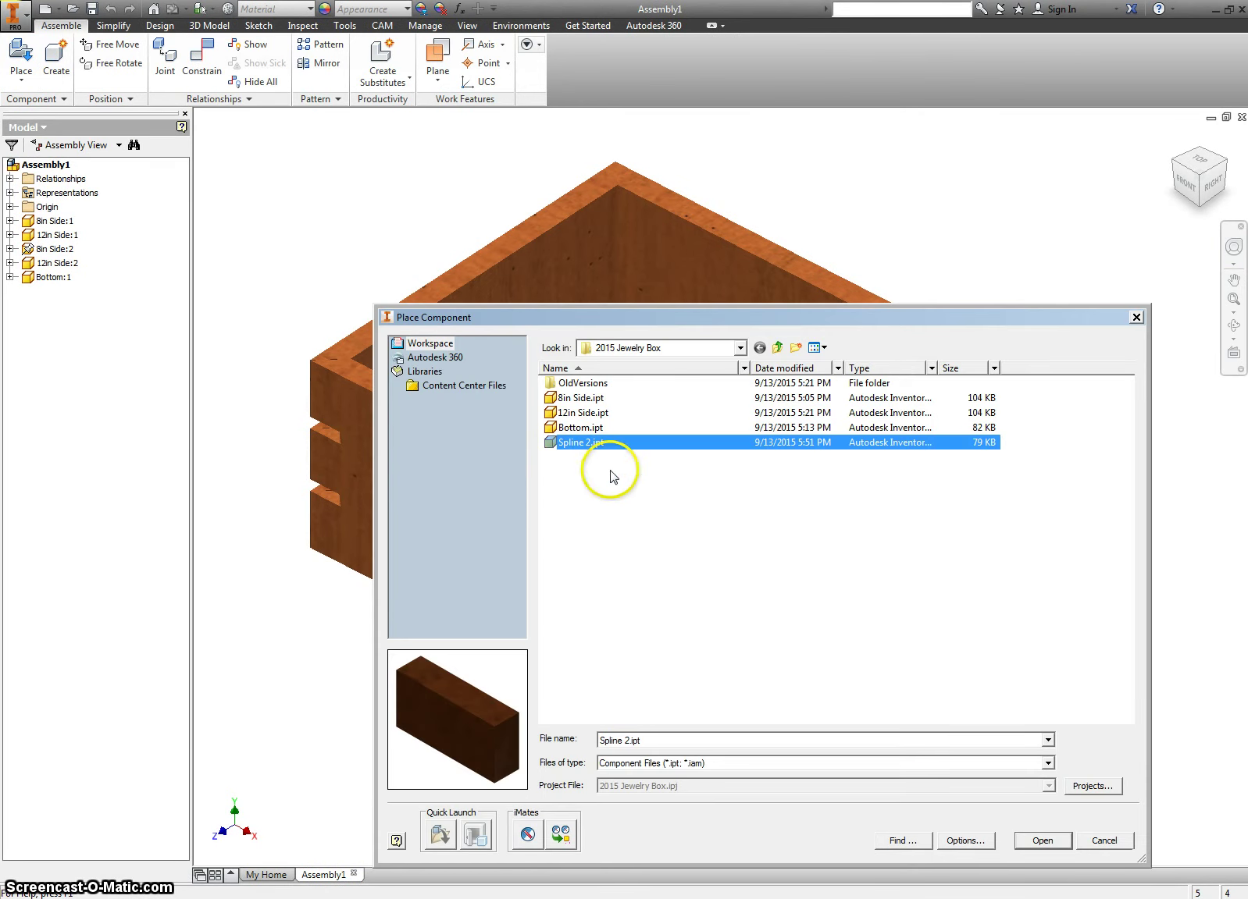
click(1059, 849)
click(475, 725)
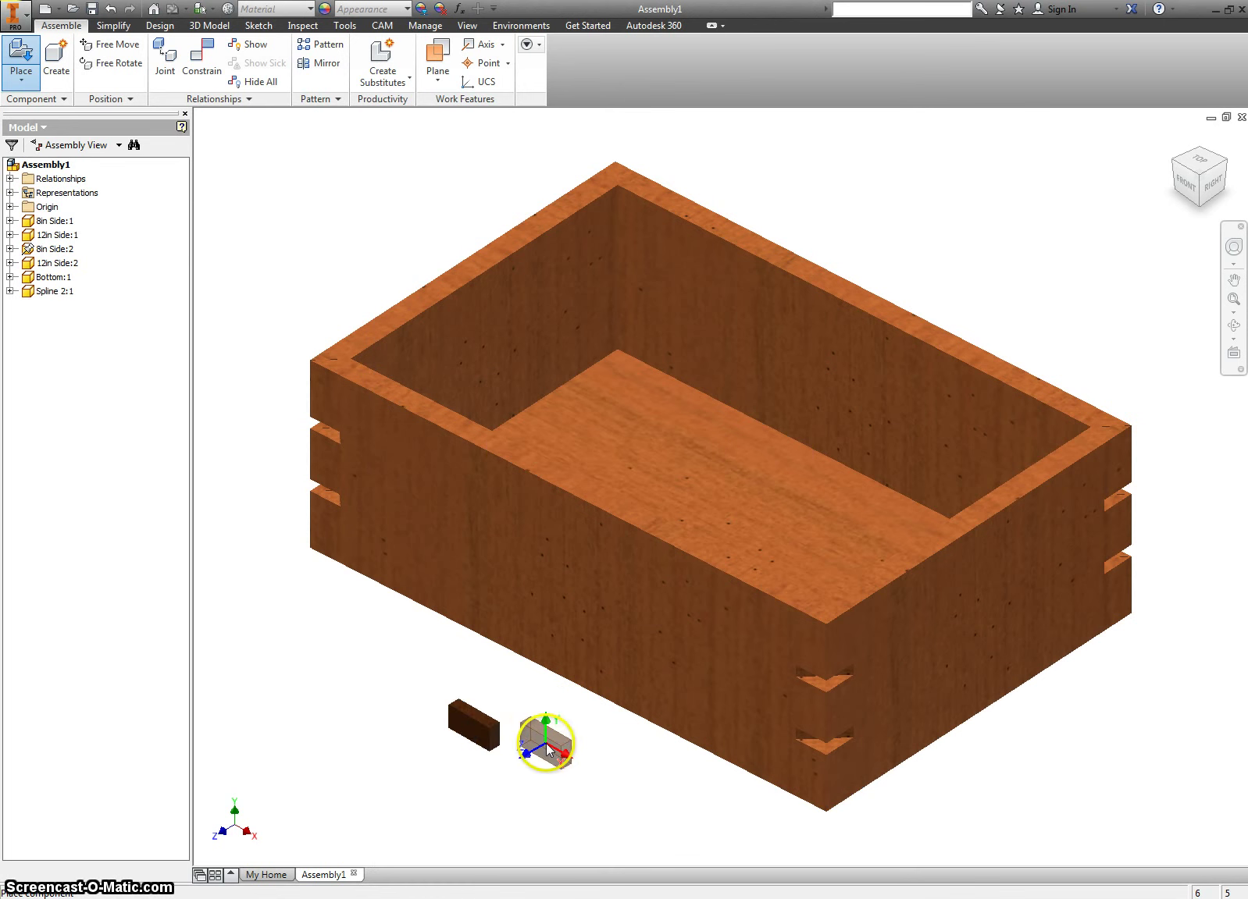
right_click(547, 744)
click(580, 747)
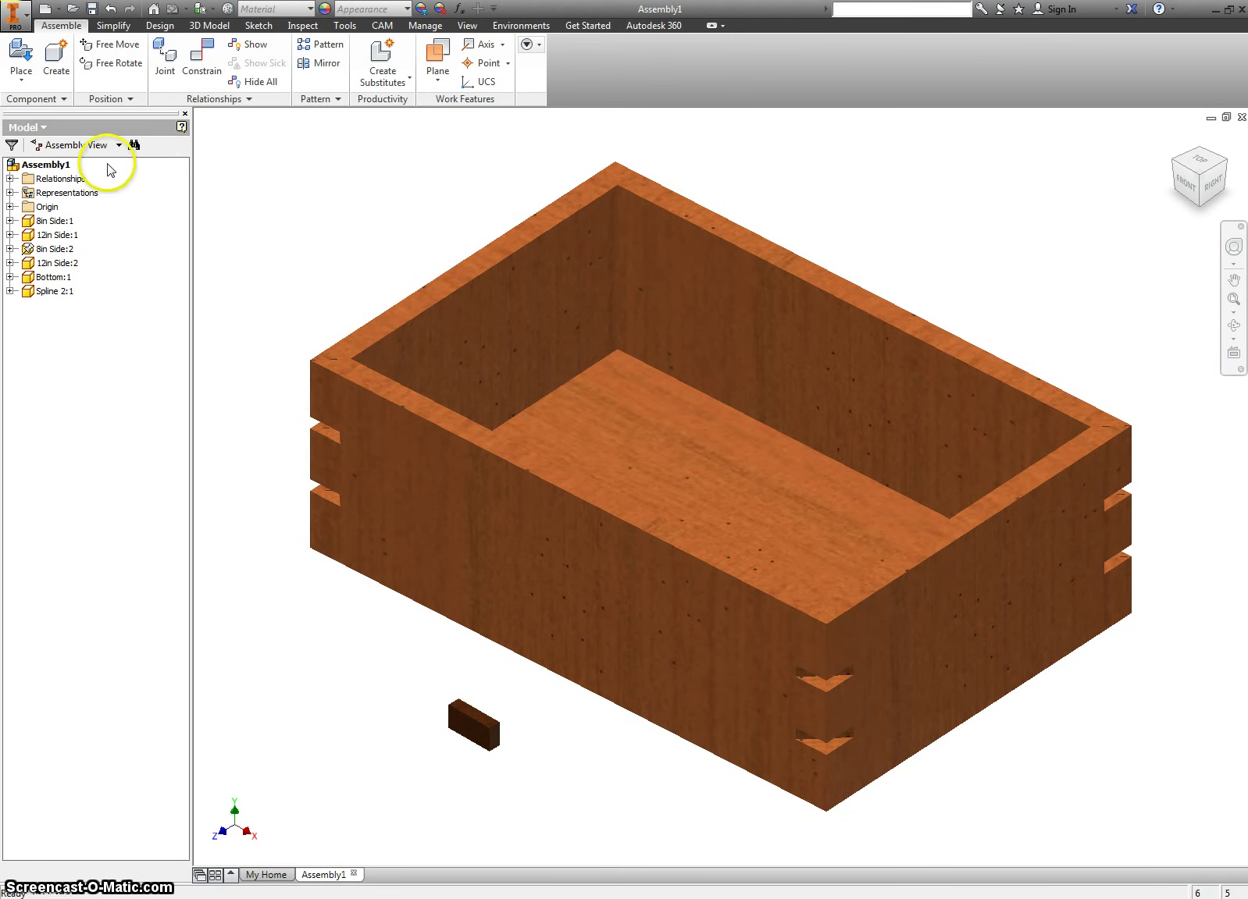
Step: Mate two faces of the spline block to the corner notch faces
click(202, 56)
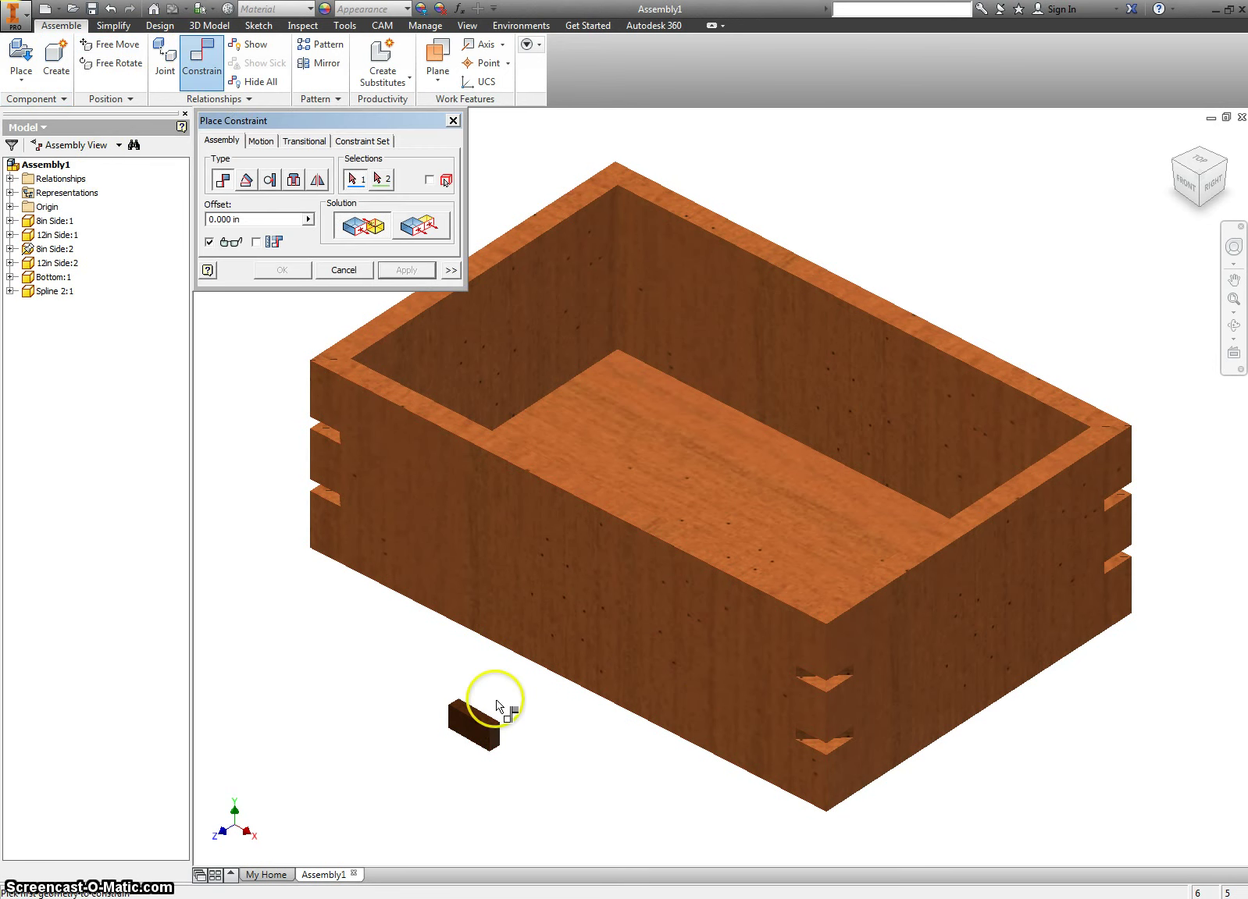
scroll(476, 720, up, 3)
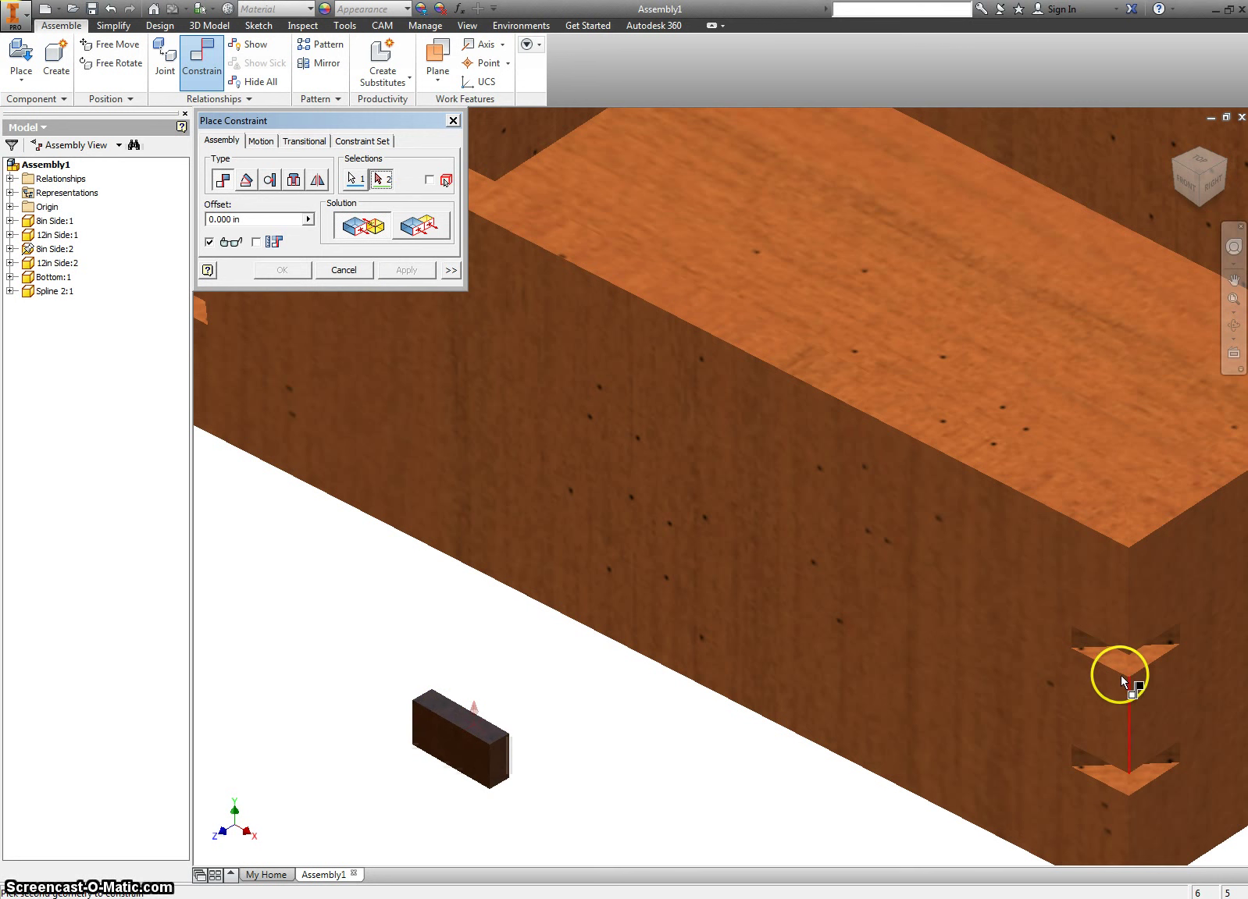
click(1079, 638)
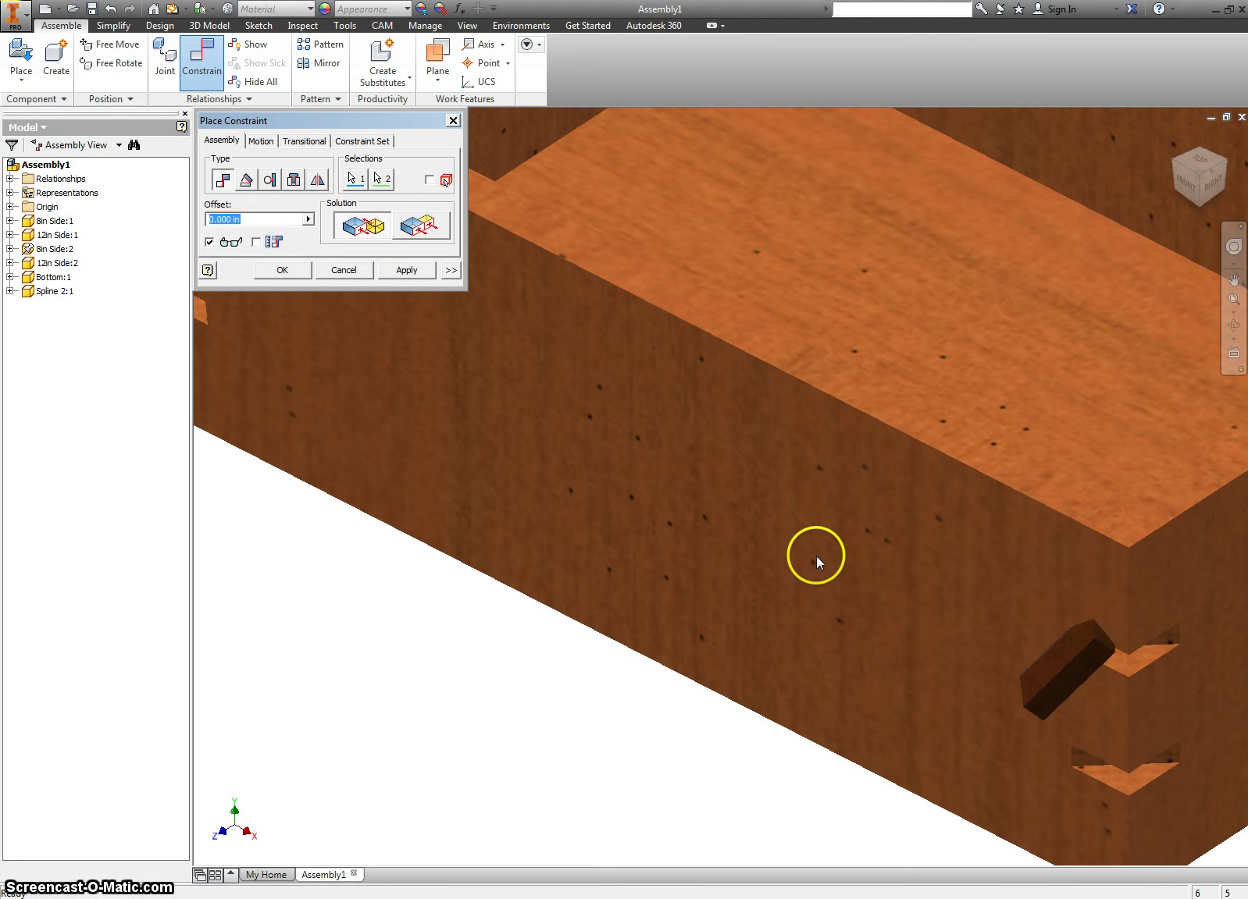
click(404, 269)
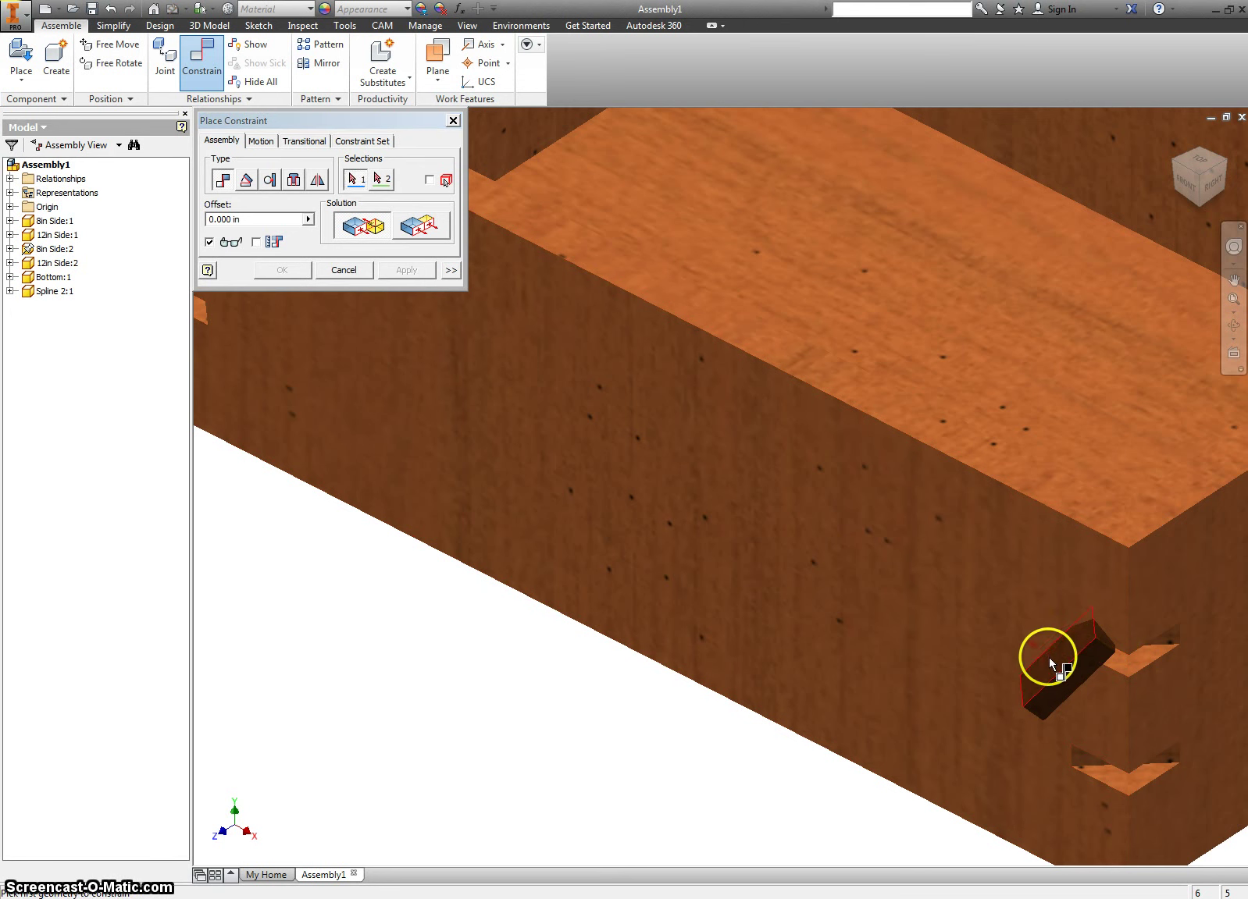
click(1086, 652)
click(1143, 654)
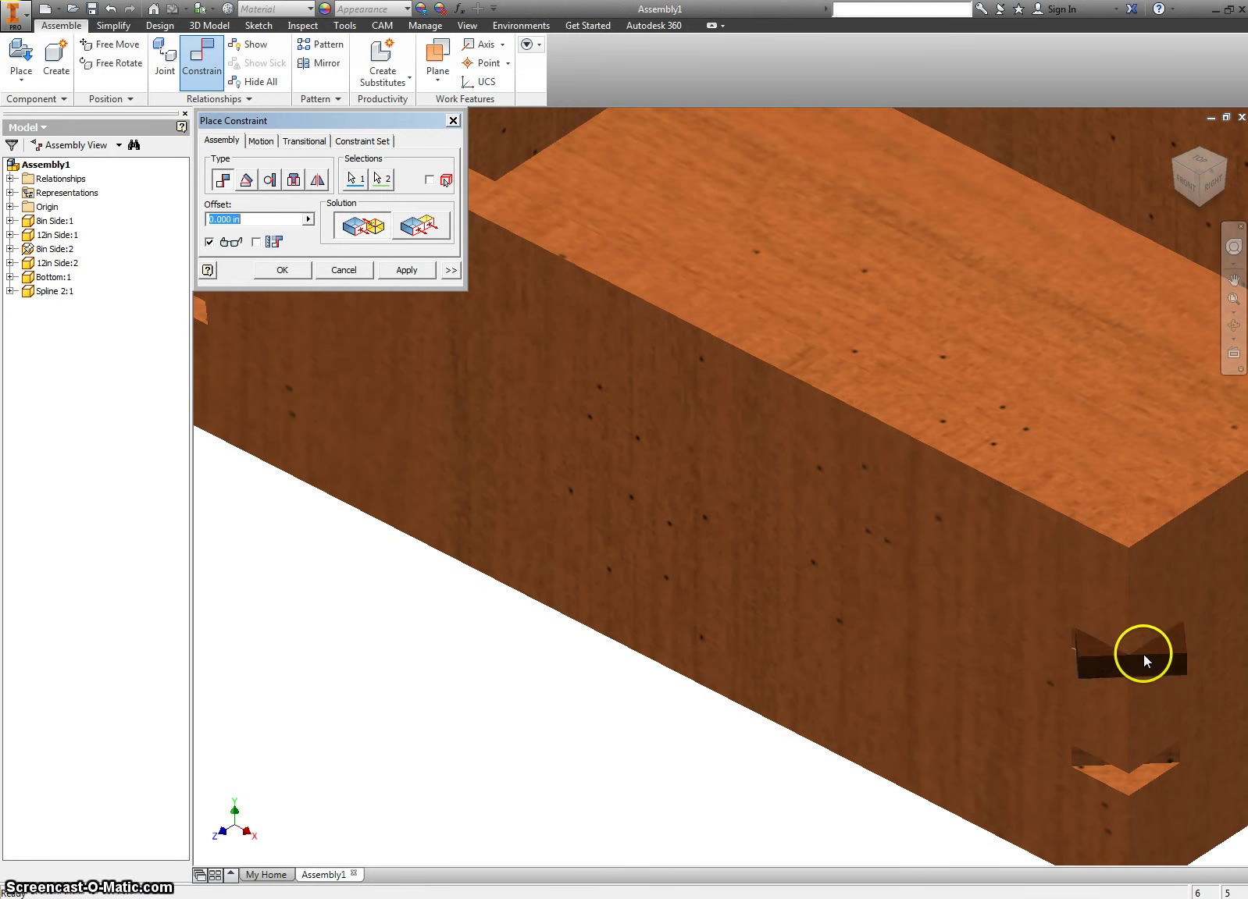
click(406, 270)
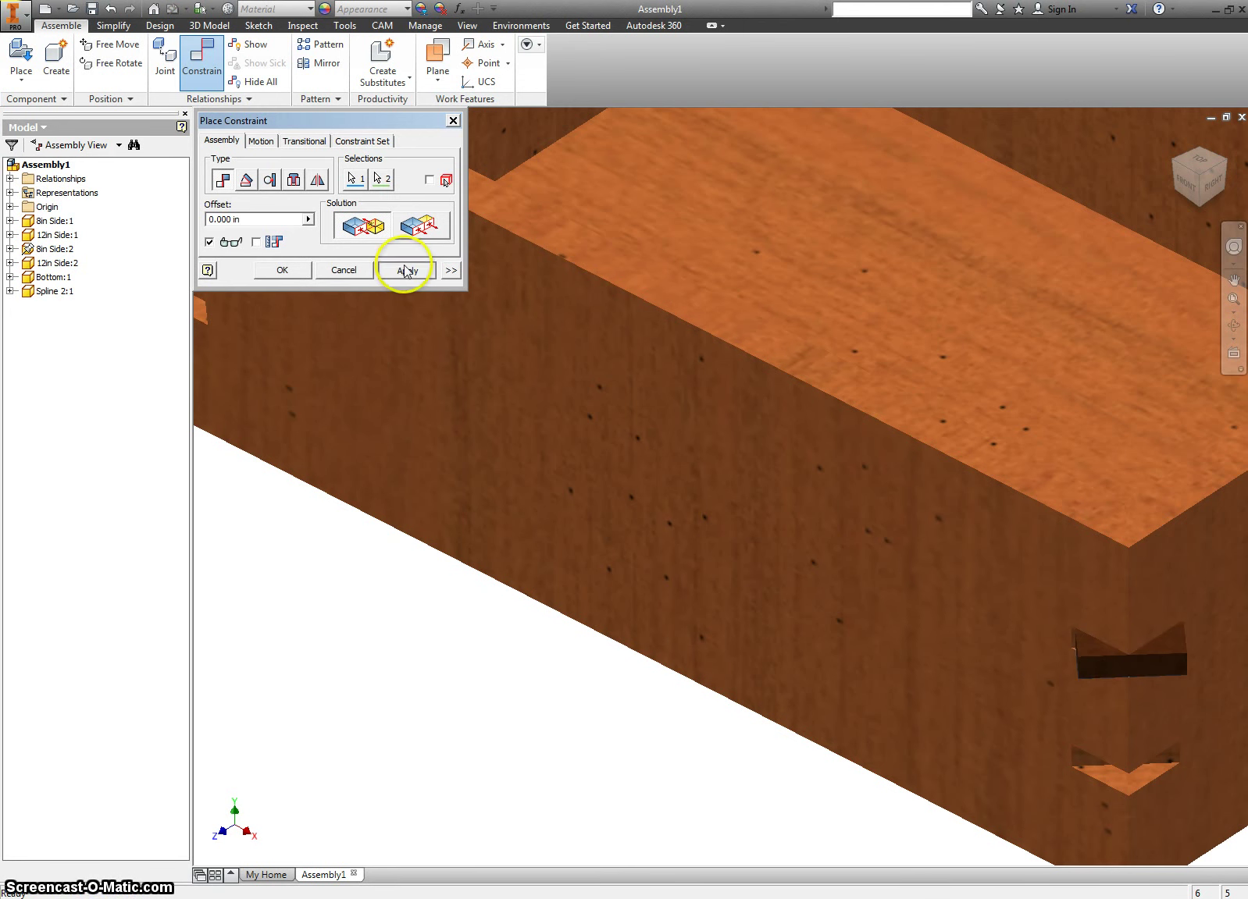
scroll(1061, 644, up, 5)
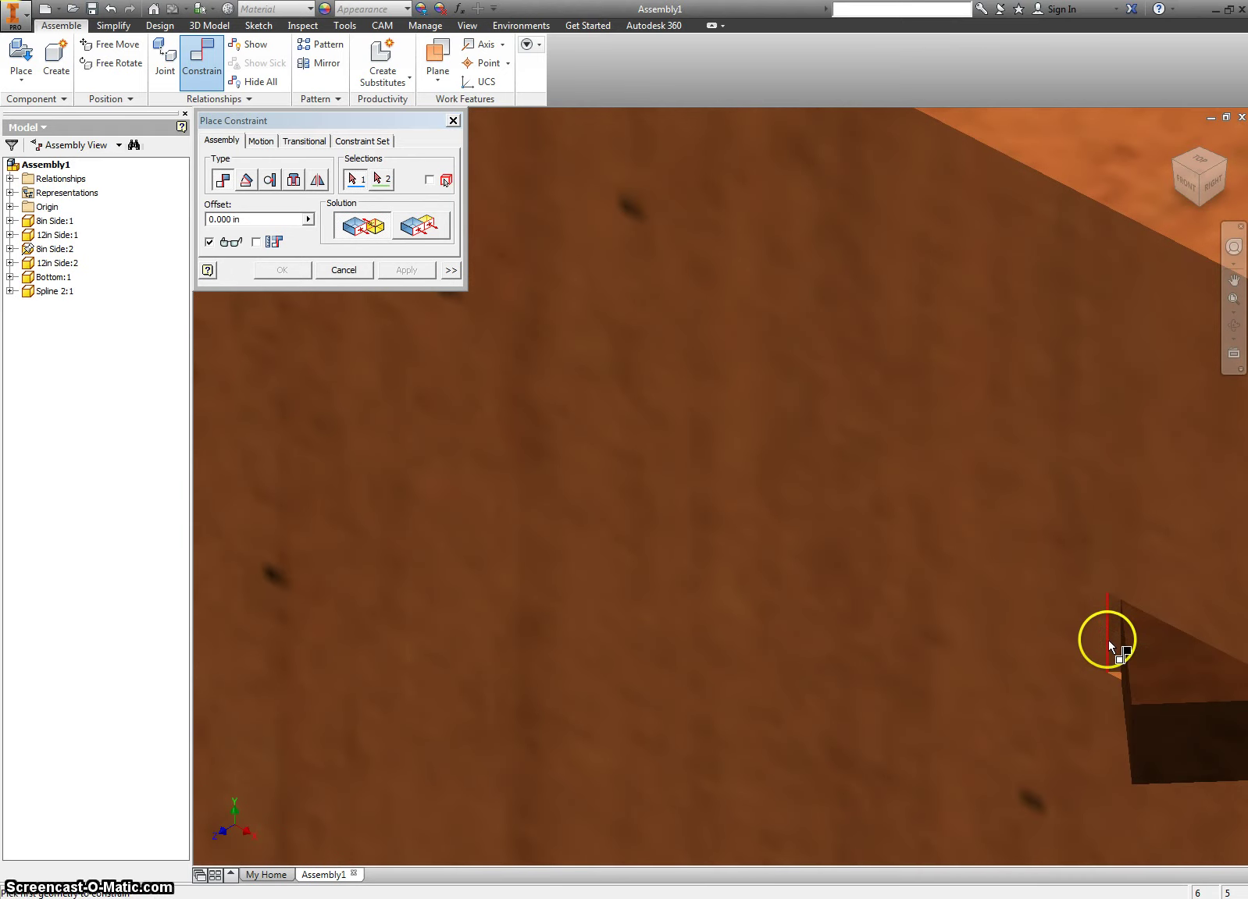
Step: Align the spline block's edge with the notch edge and close the constraint dialog
click(1109, 641)
click(1119, 641)
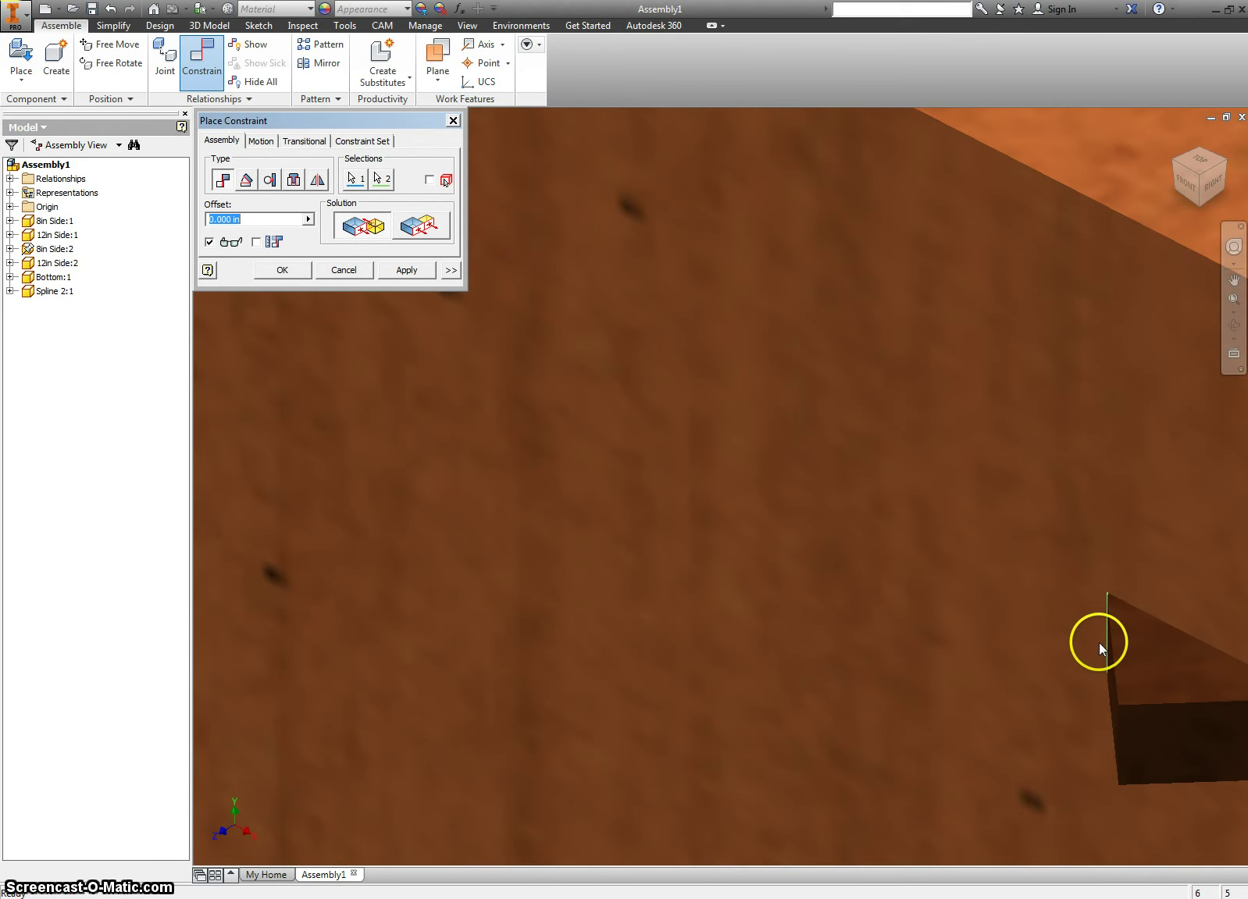
click(401, 274)
scroll(724, 329, down, 3)
scroll(724, 329, down, 2)
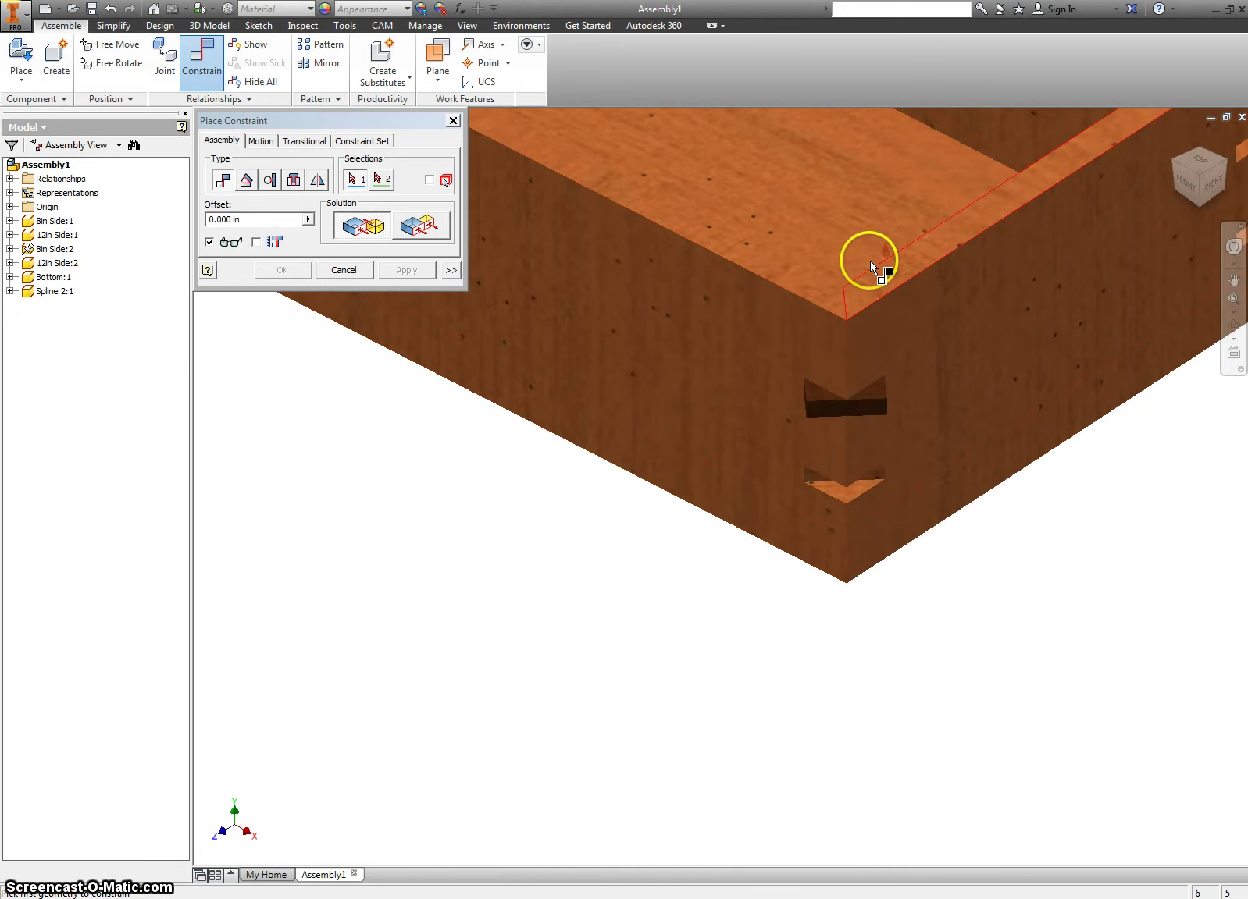
click(452, 120)
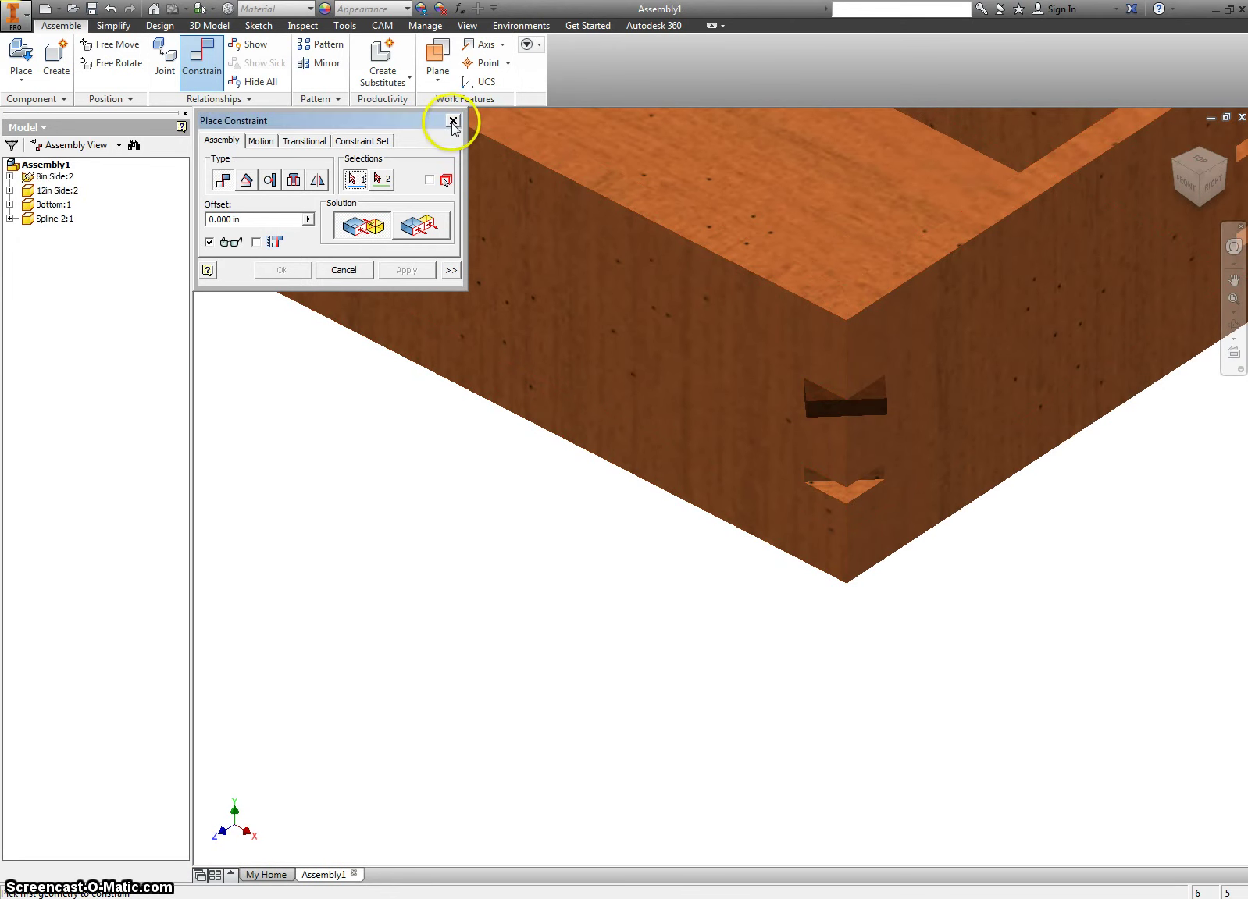
Step: Edit Spline 2:1 in place and start Sketch2 on its top face
double_click(810, 399)
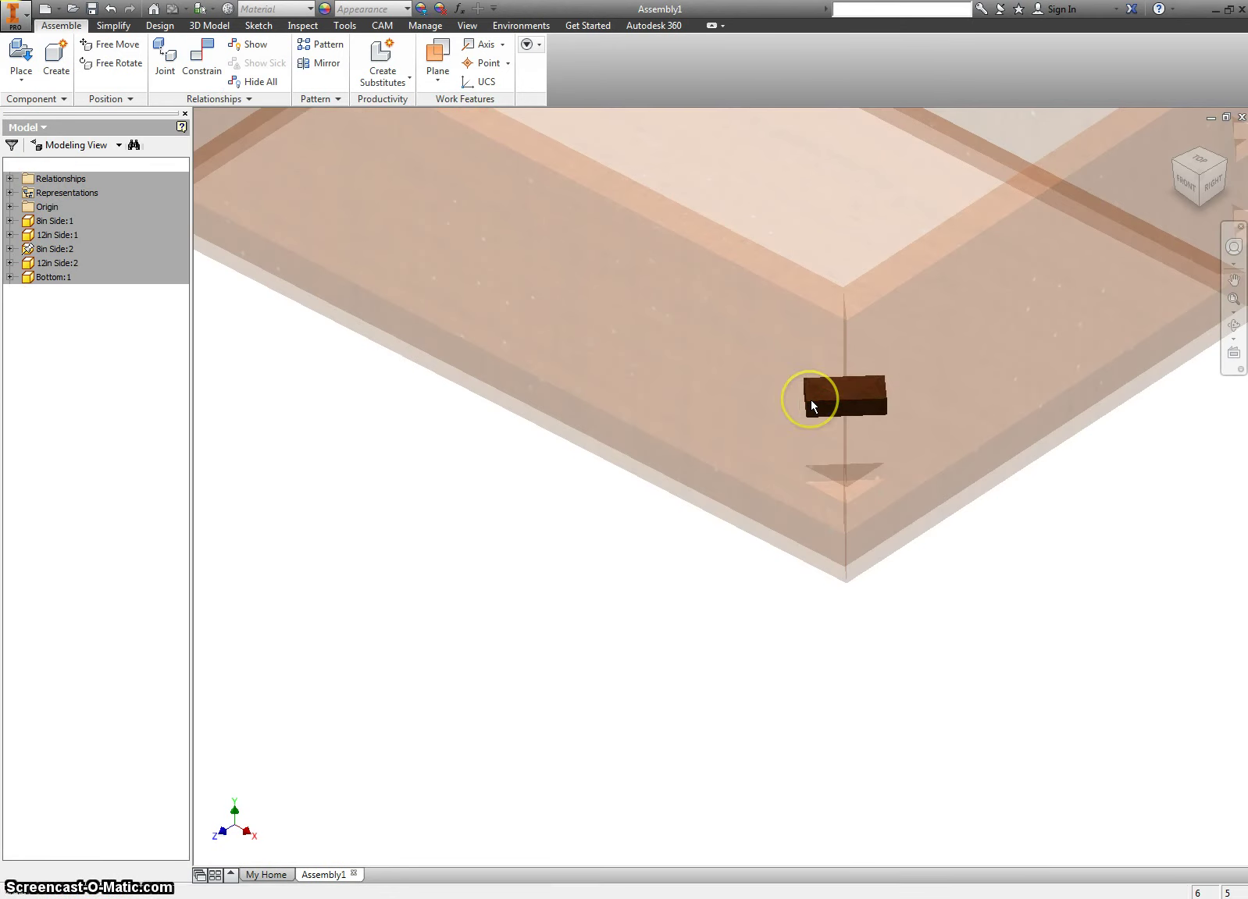
click(1195, 161)
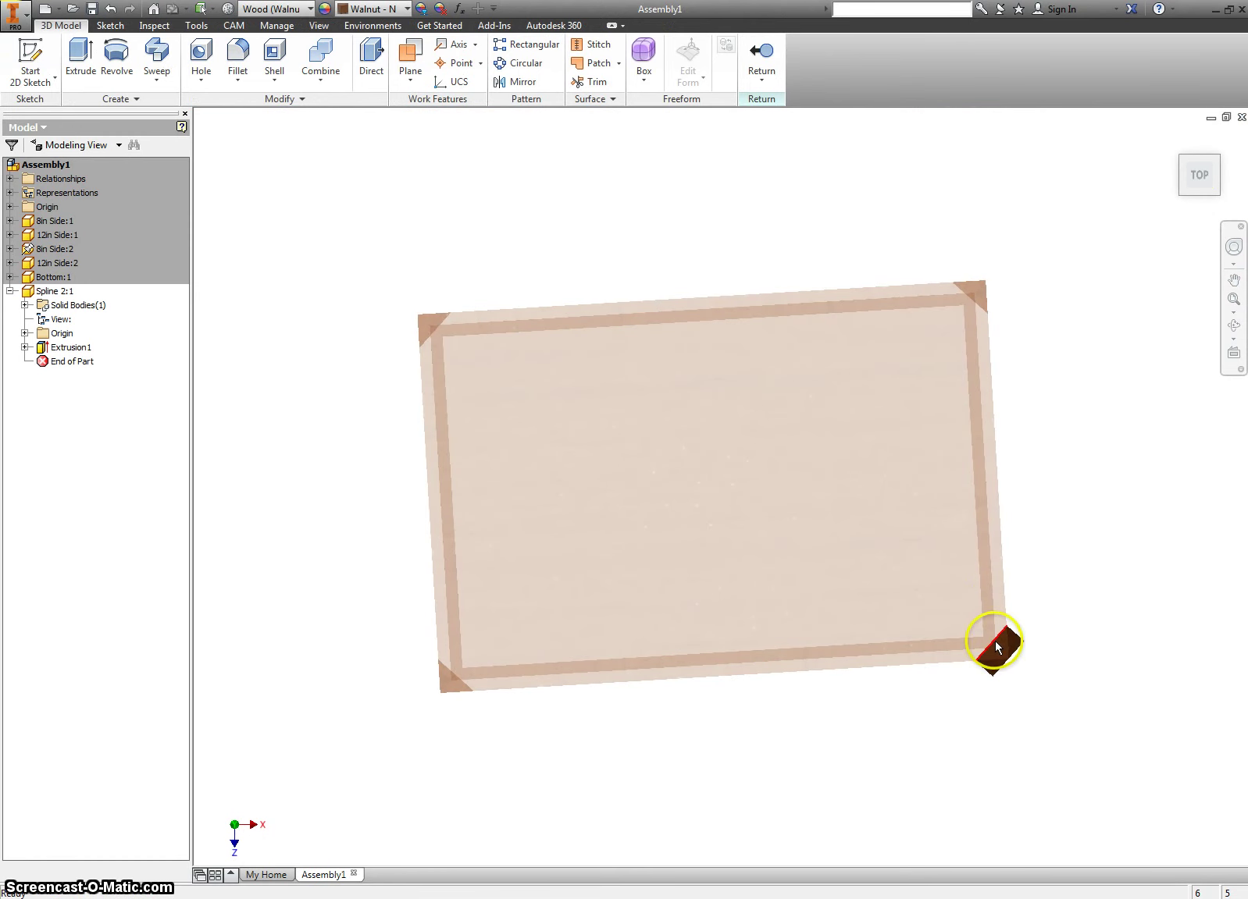
scroll(1014, 665, down, 3)
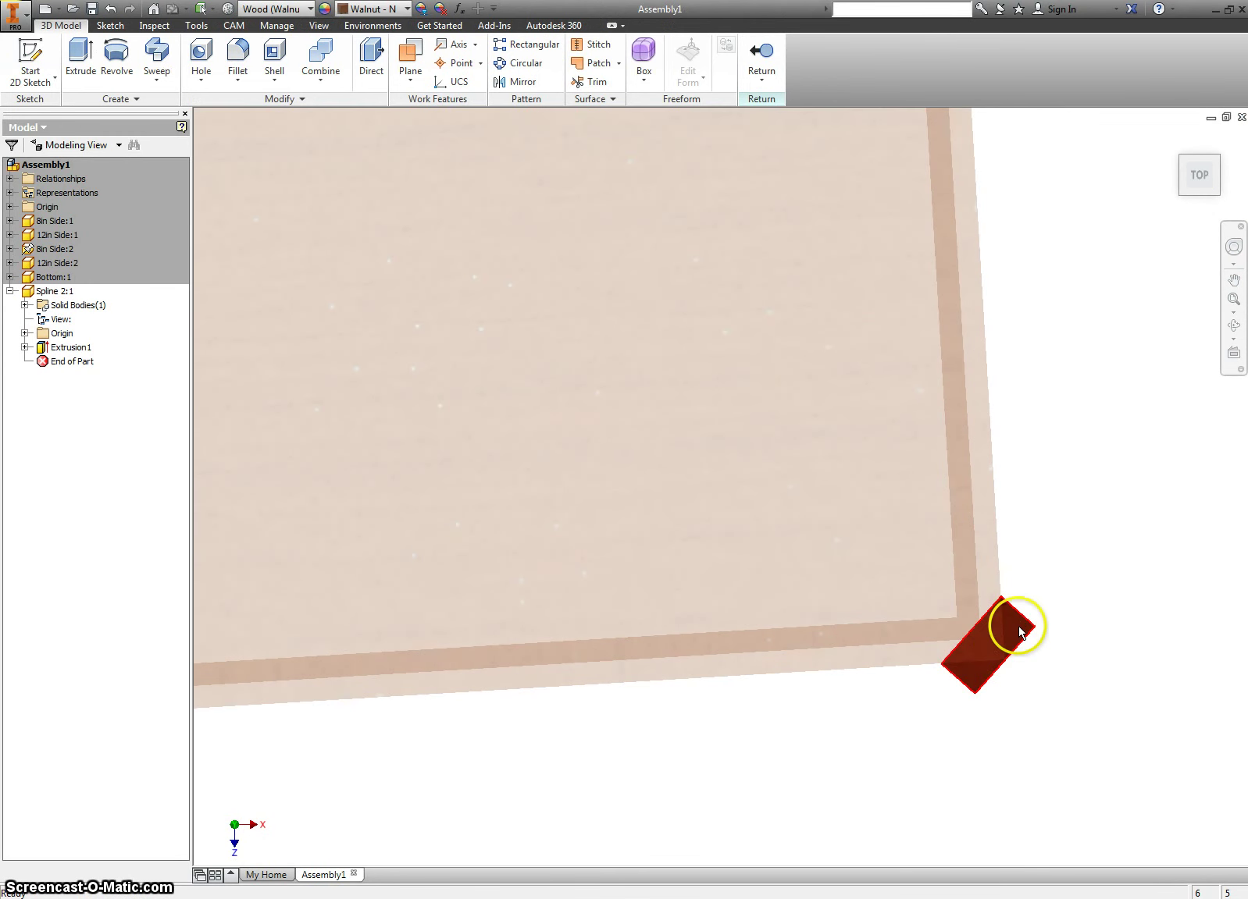
click(1020, 633)
right_click(1018, 634)
click(1019, 675)
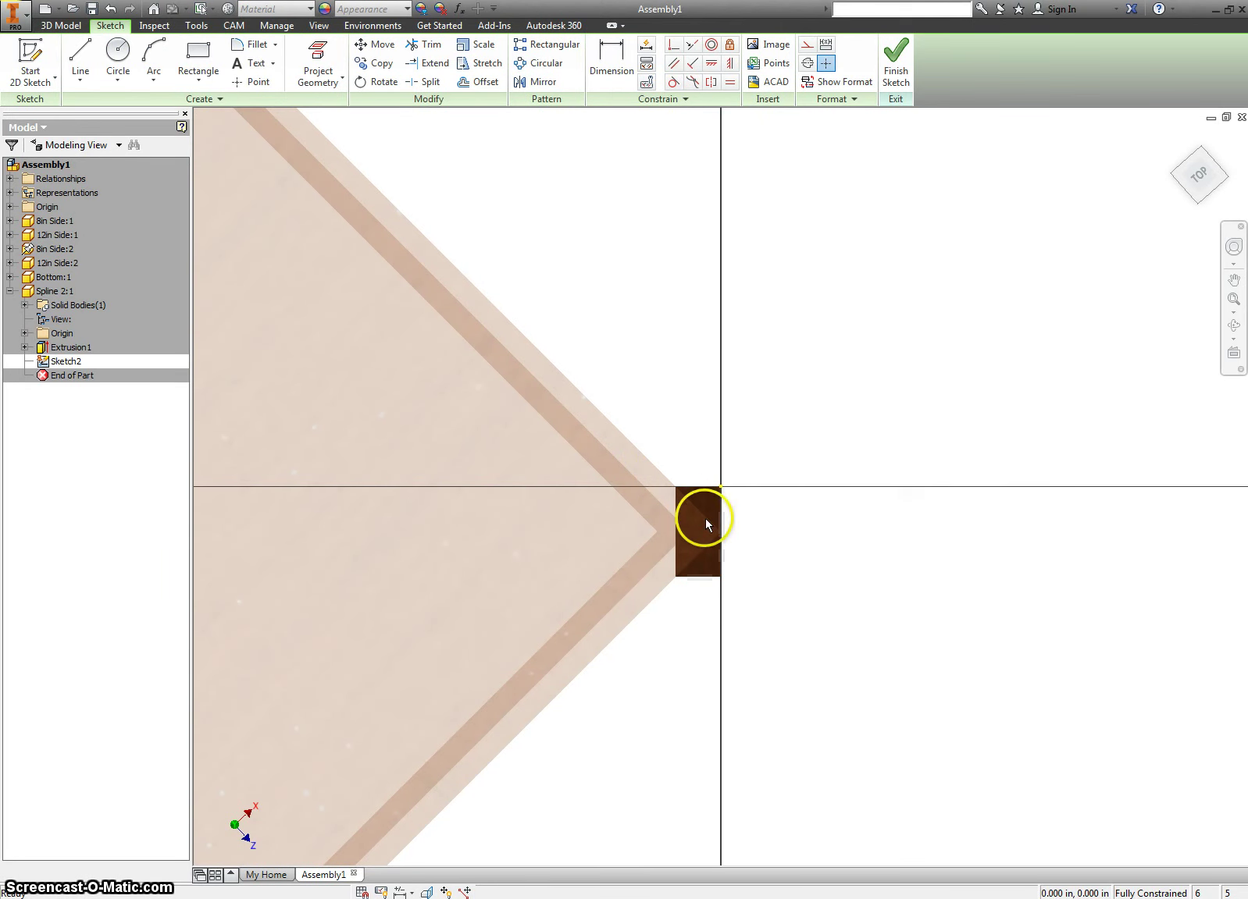
click(705, 523)
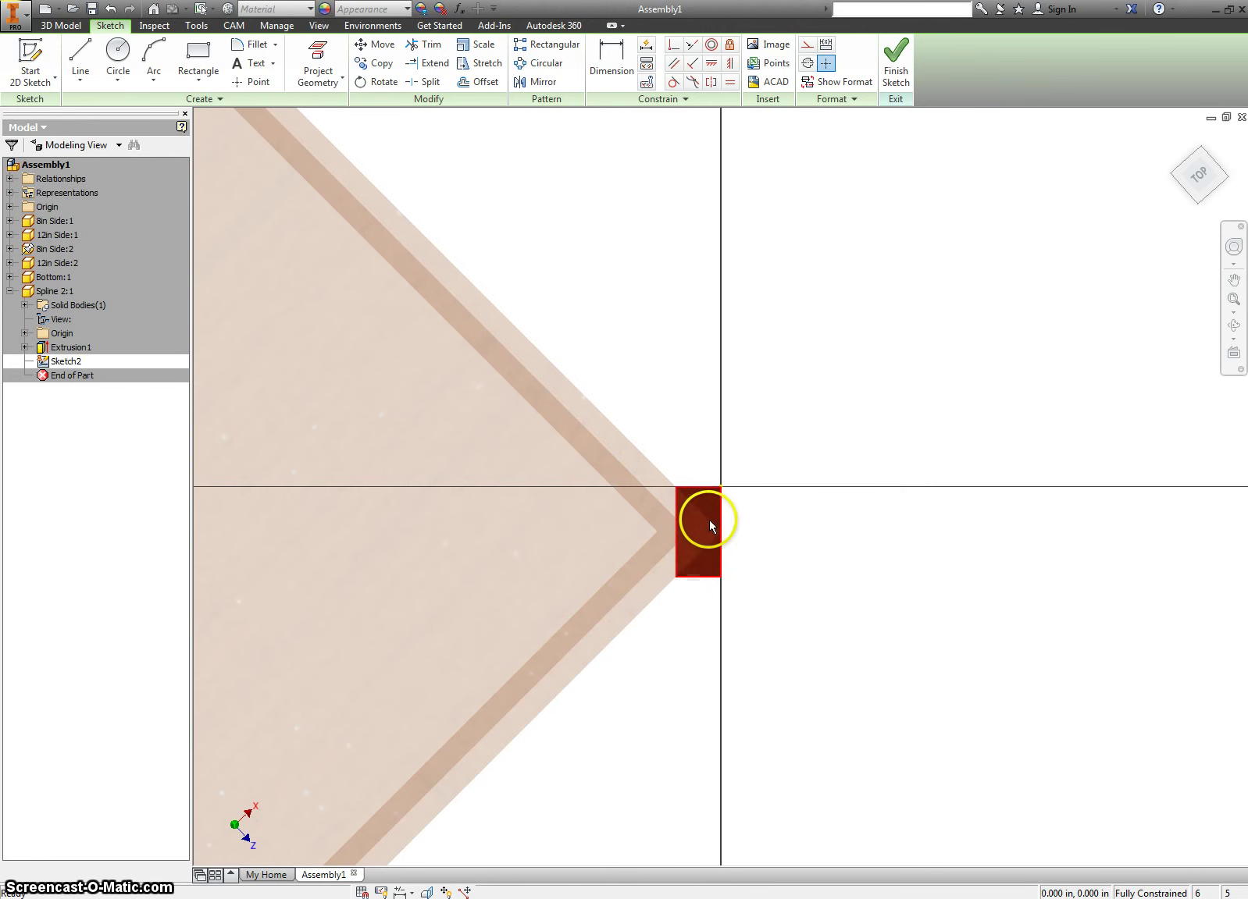
scroll(709, 519, up, 3)
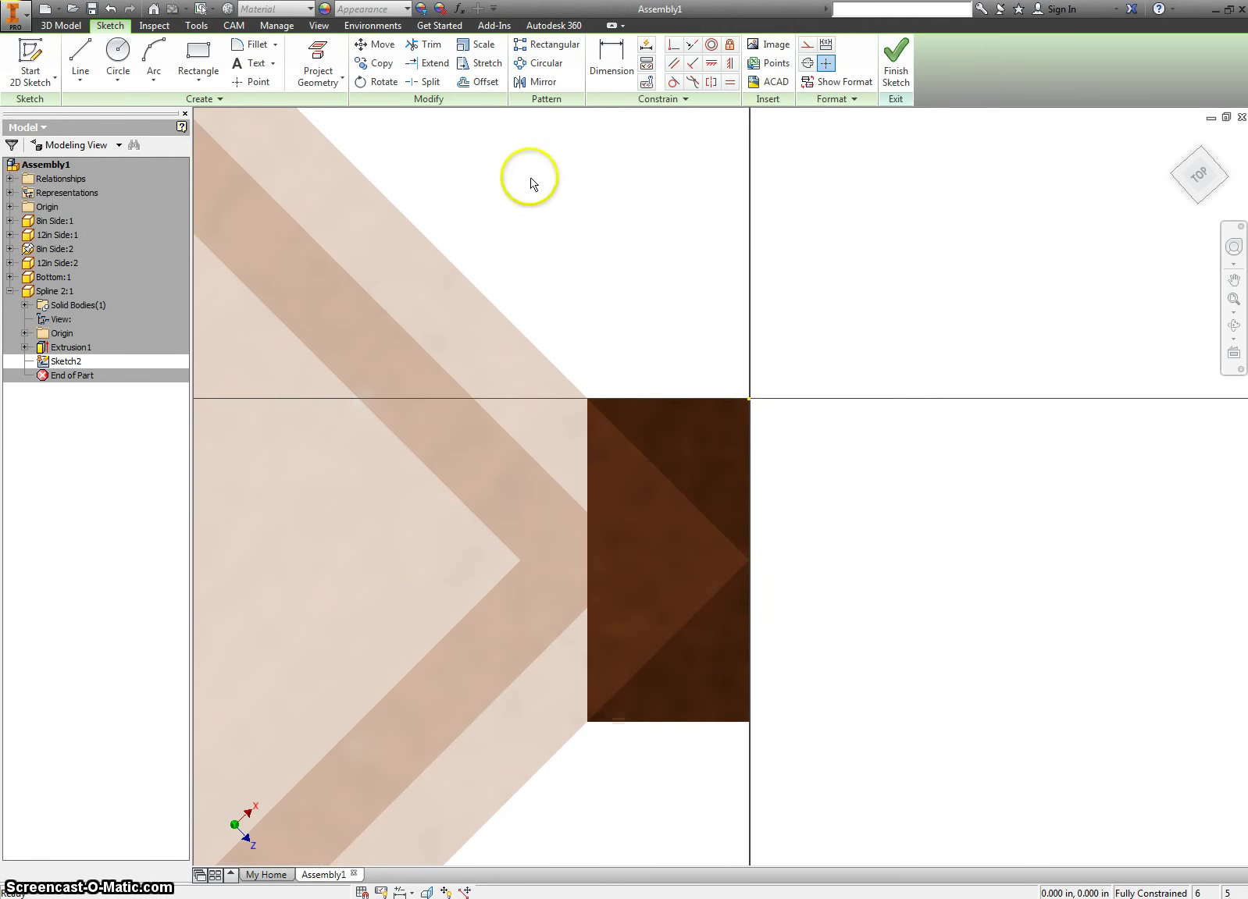
Step: Project the three box side faces into Sketch2
click(319, 68)
click(512, 377)
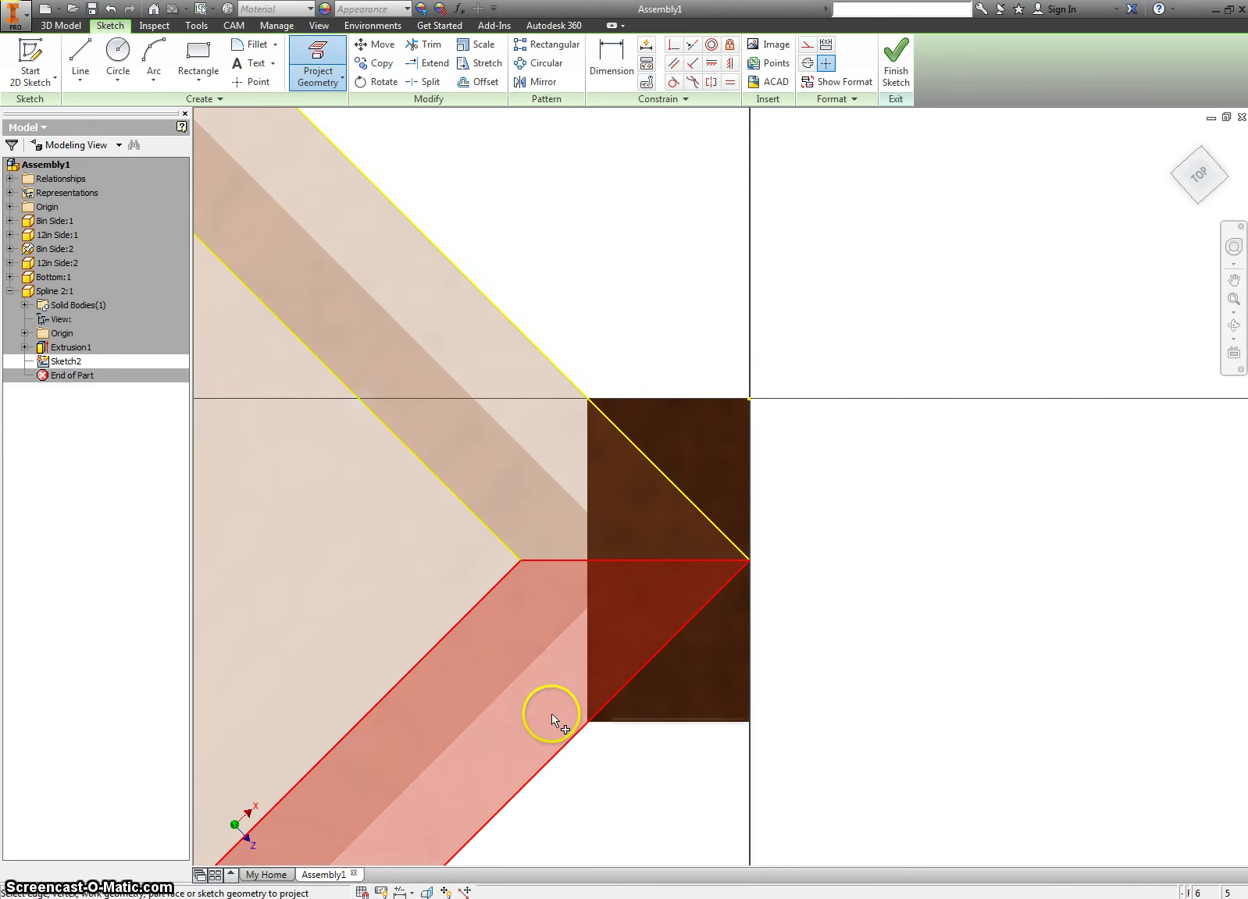
click(552, 712)
click(634, 602)
Step: Draw the two V diagonals from the notch corners to the V's point
right_click(585, 227)
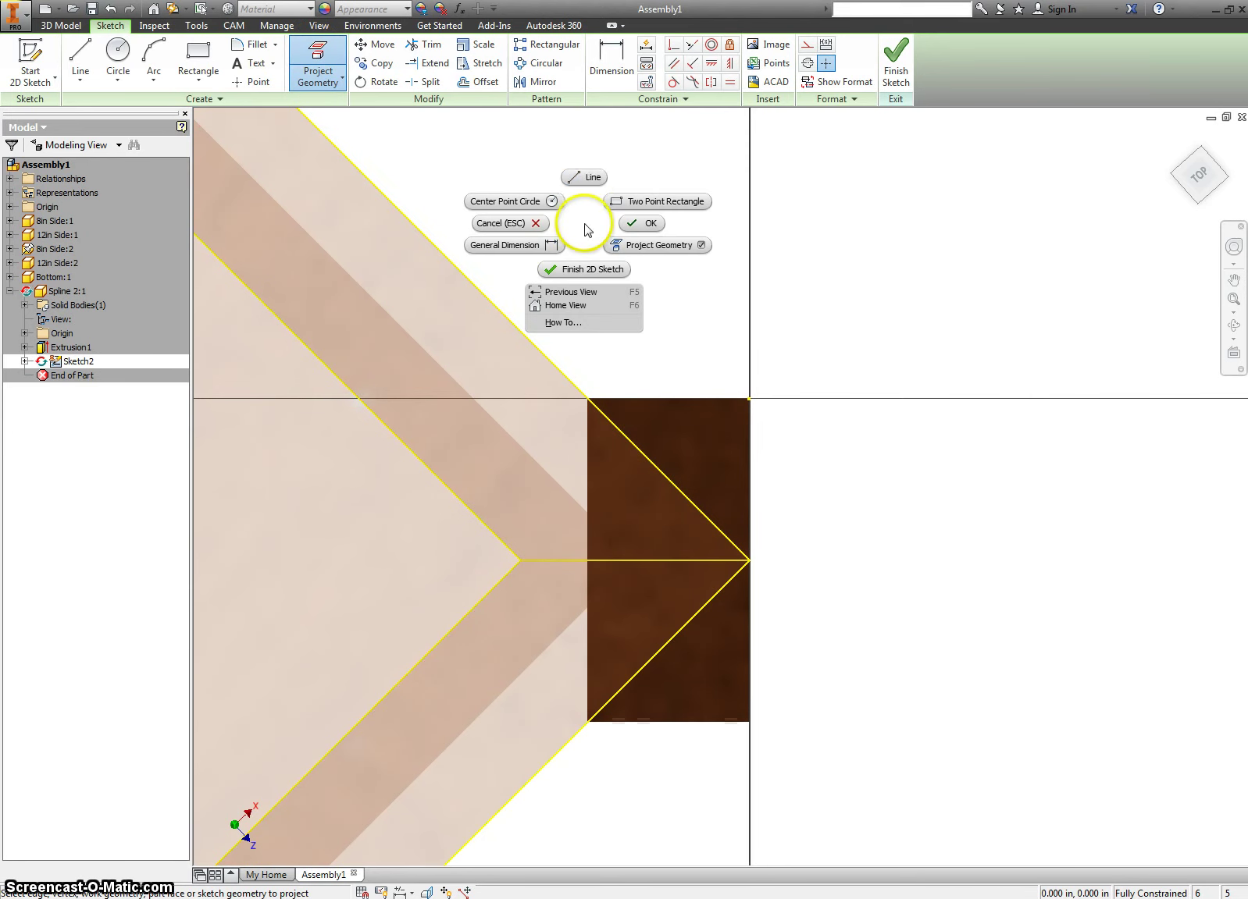
click(581, 178)
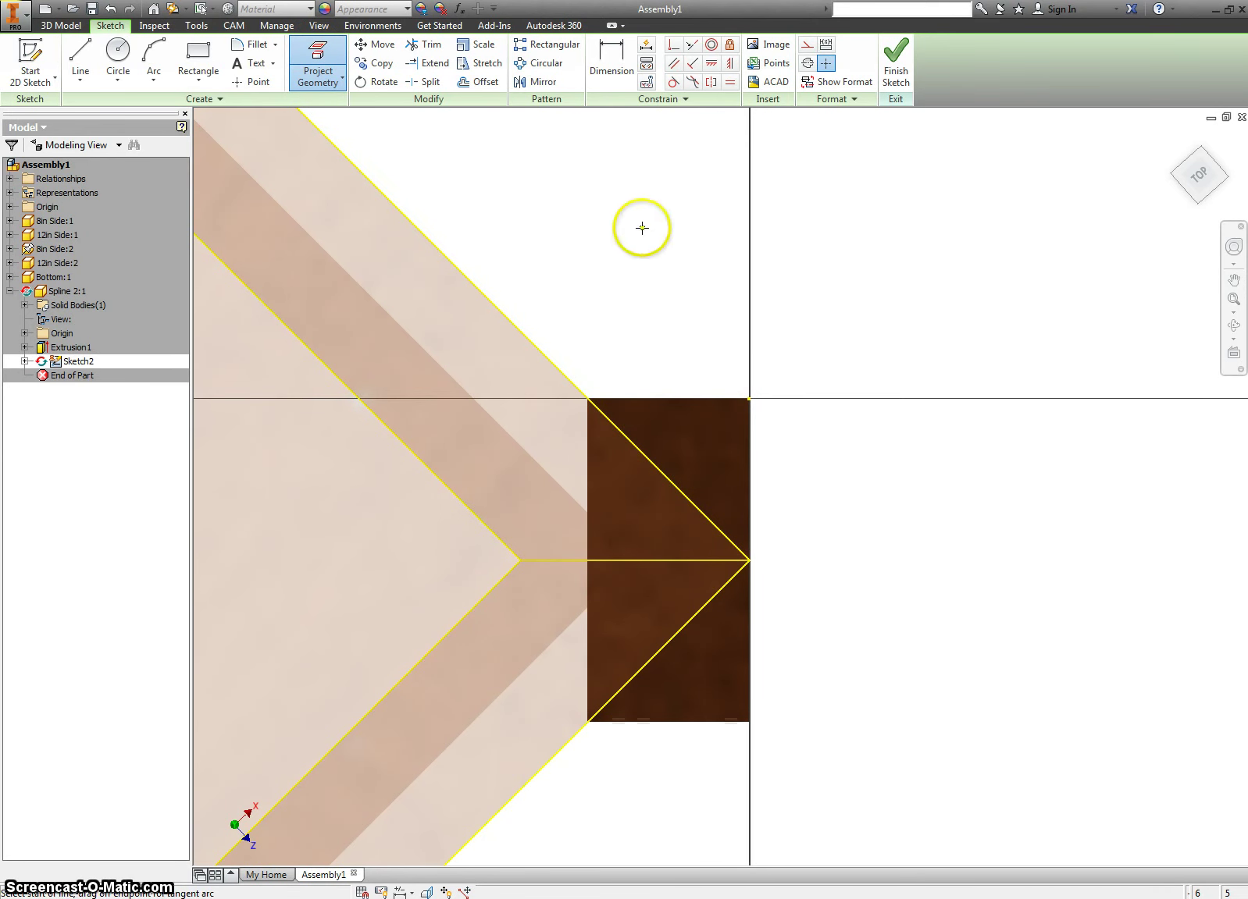
click(572, 383)
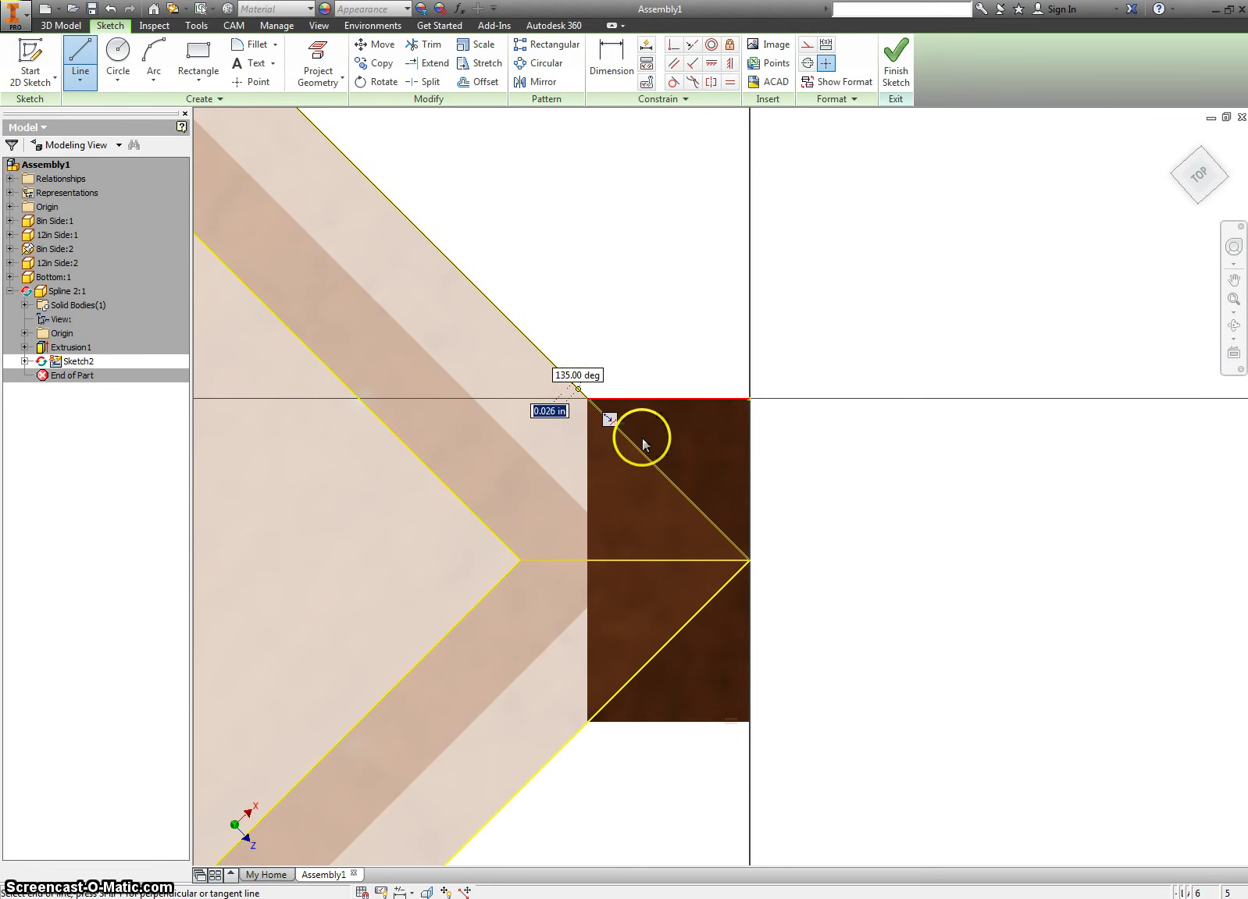
click(749, 559)
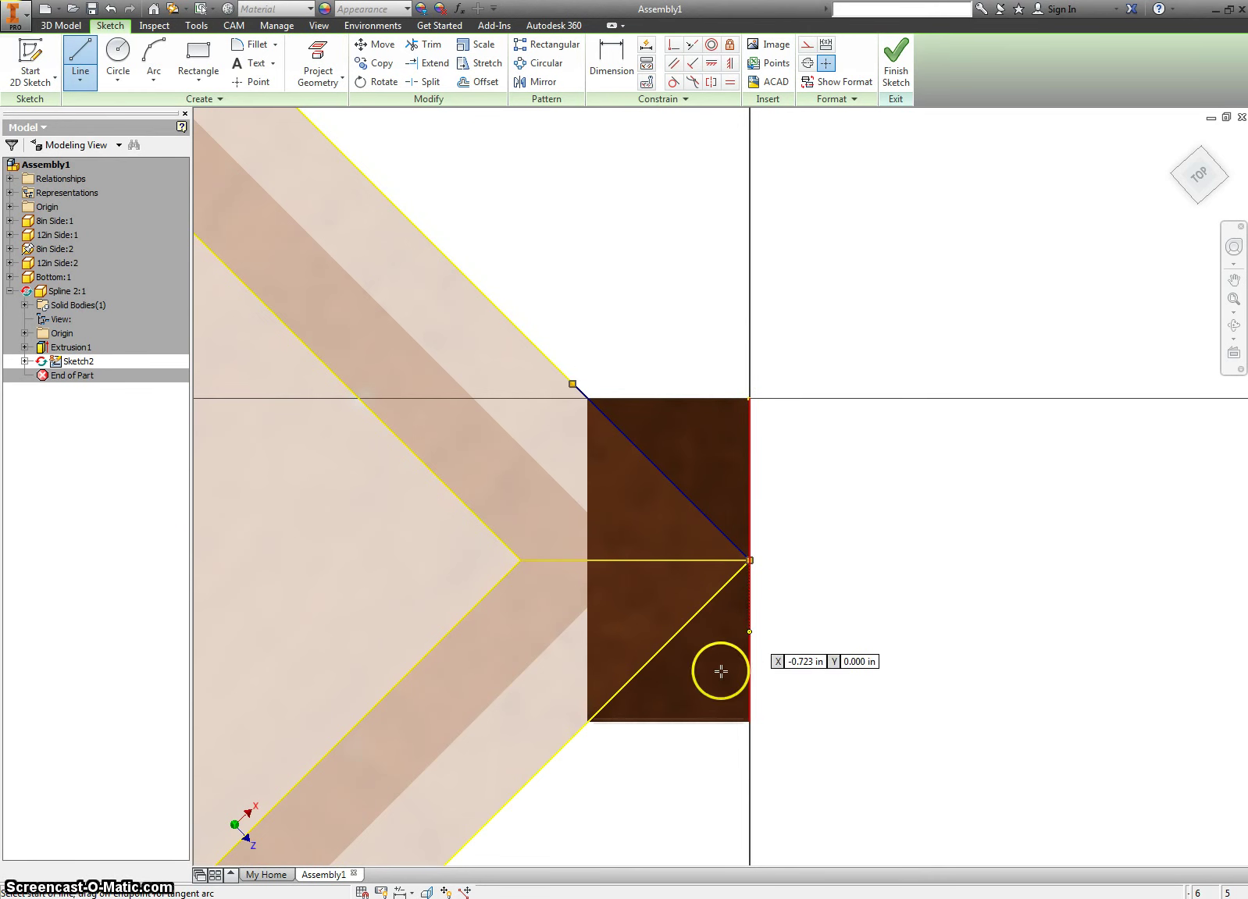
click(749, 559)
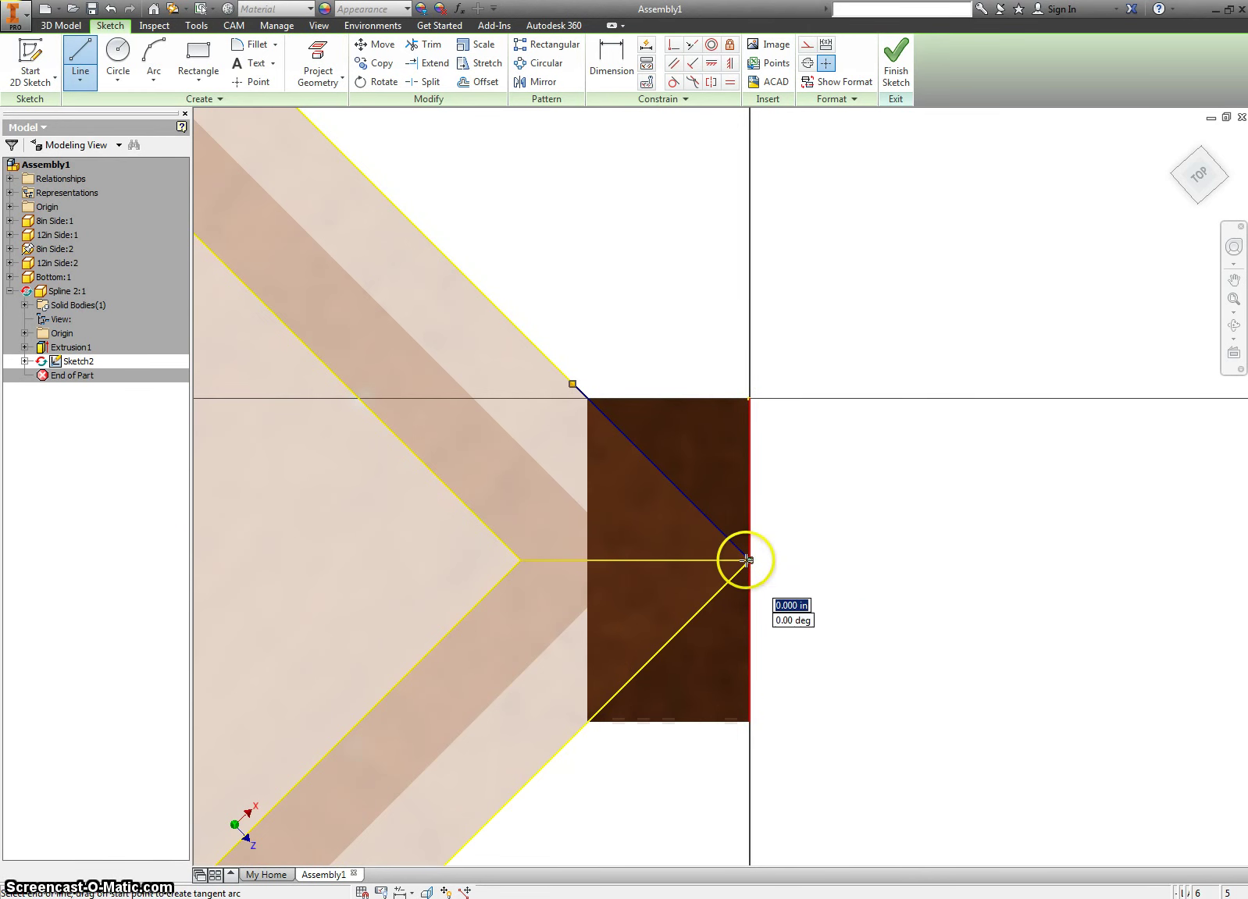
double_click(540, 767)
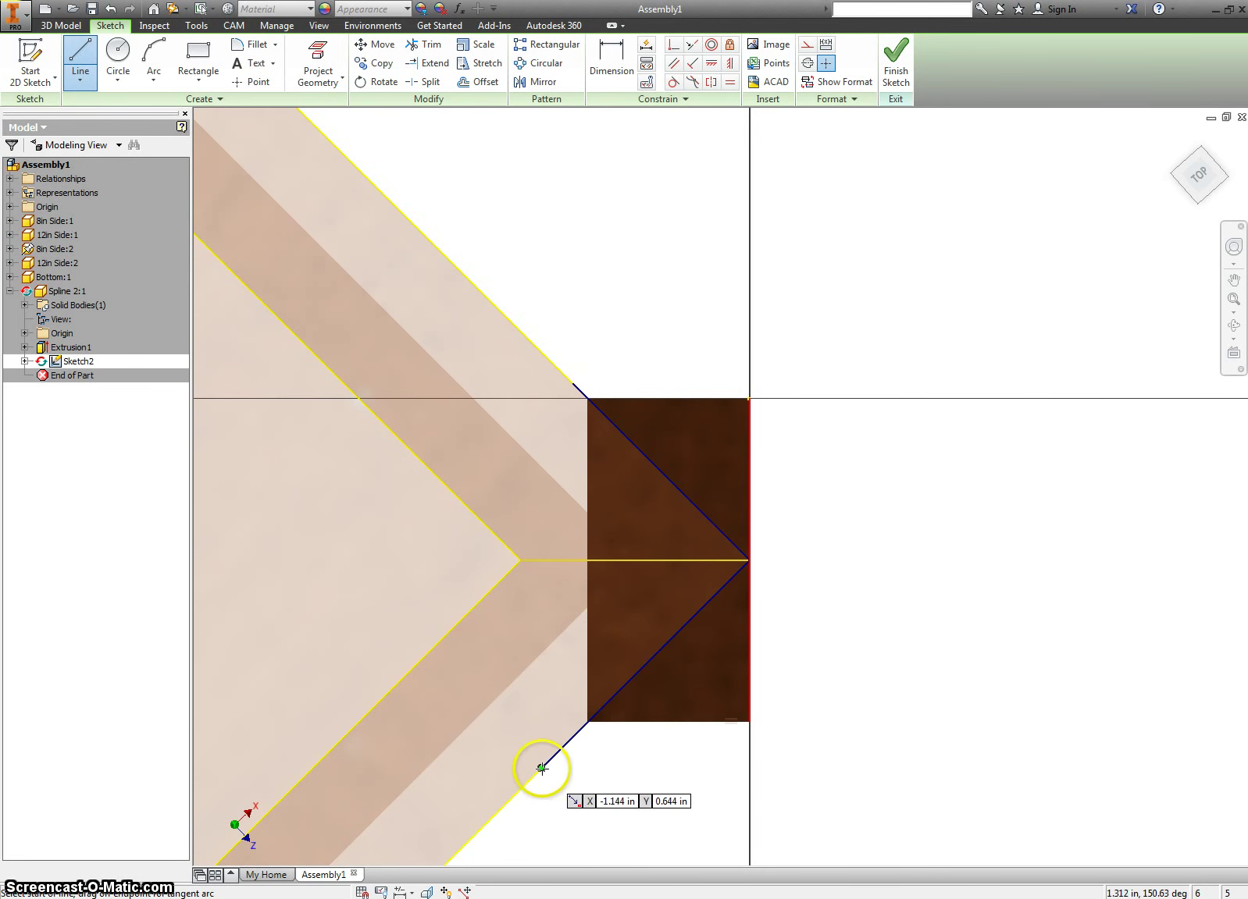
Step: Draw the bottom, right and top lines closing the outline around the outer part
click(542, 767)
click(885, 770)
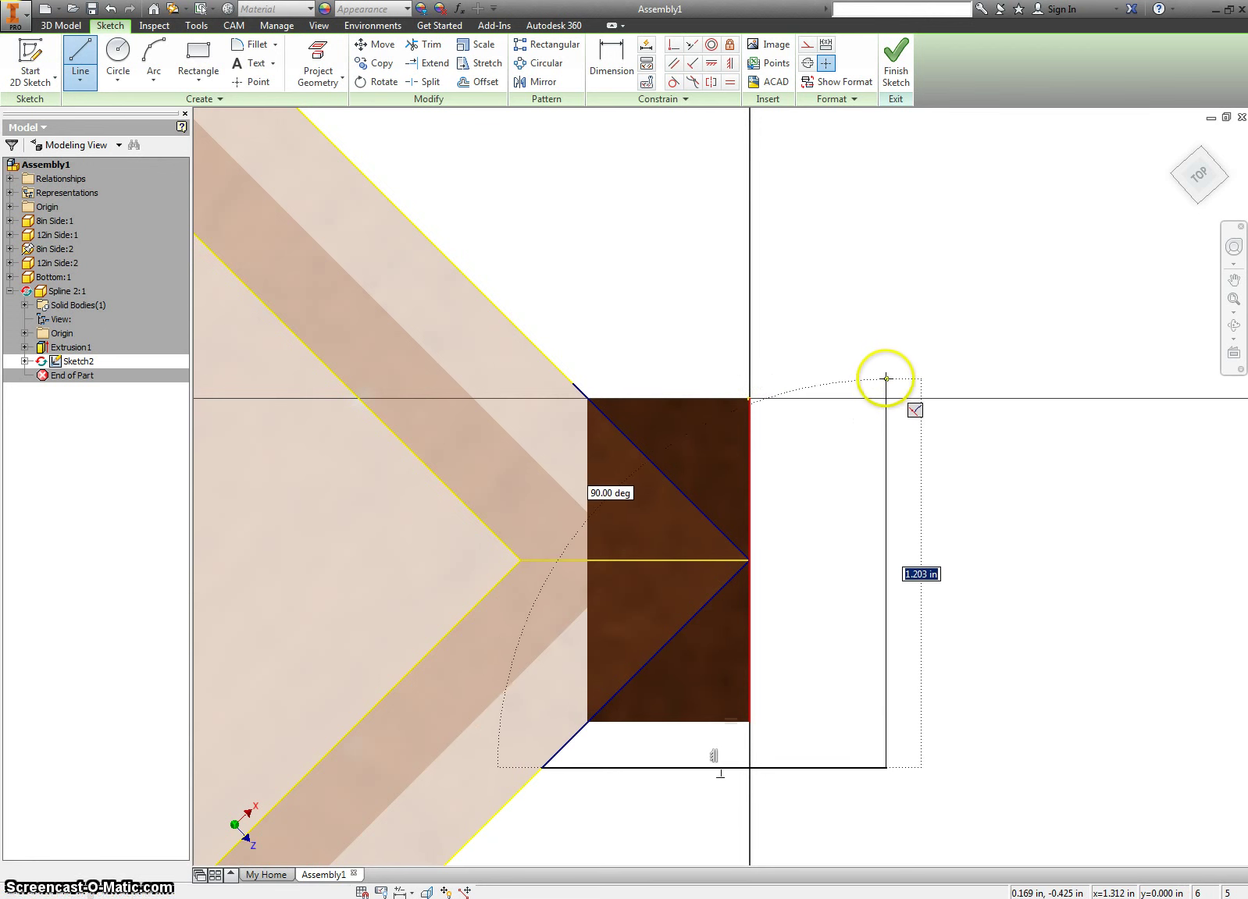
click(885, 382)
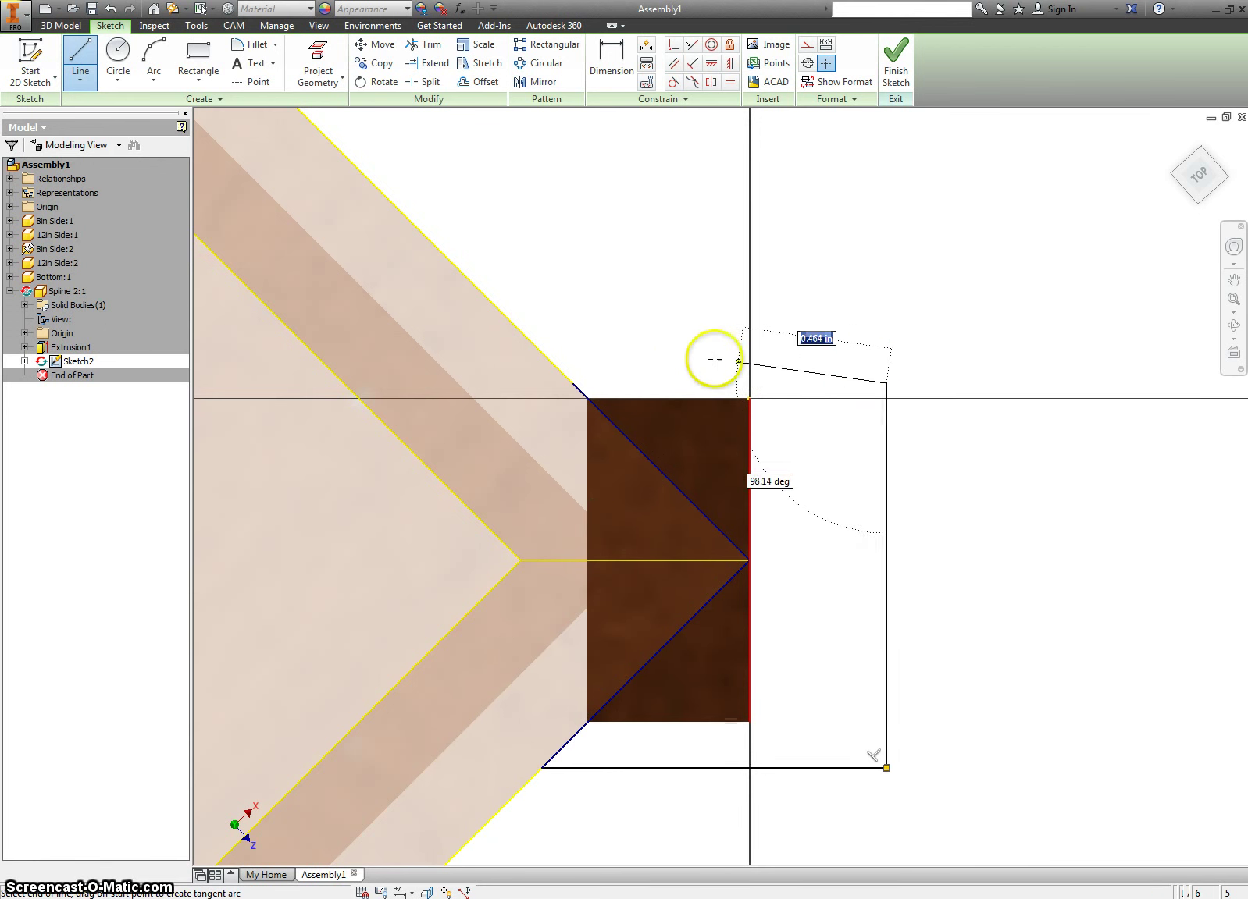
click(574, 382)
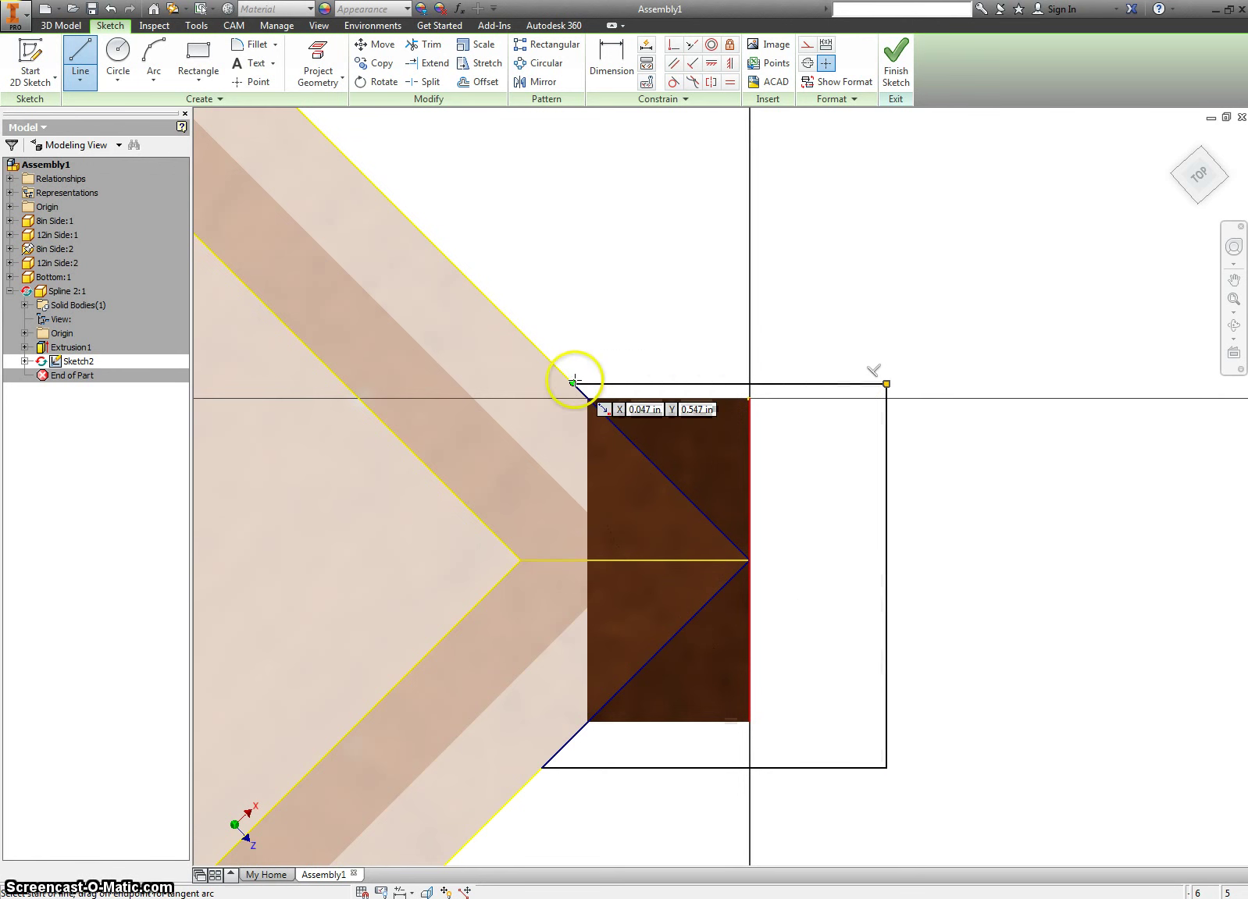
right_click(789, 307)
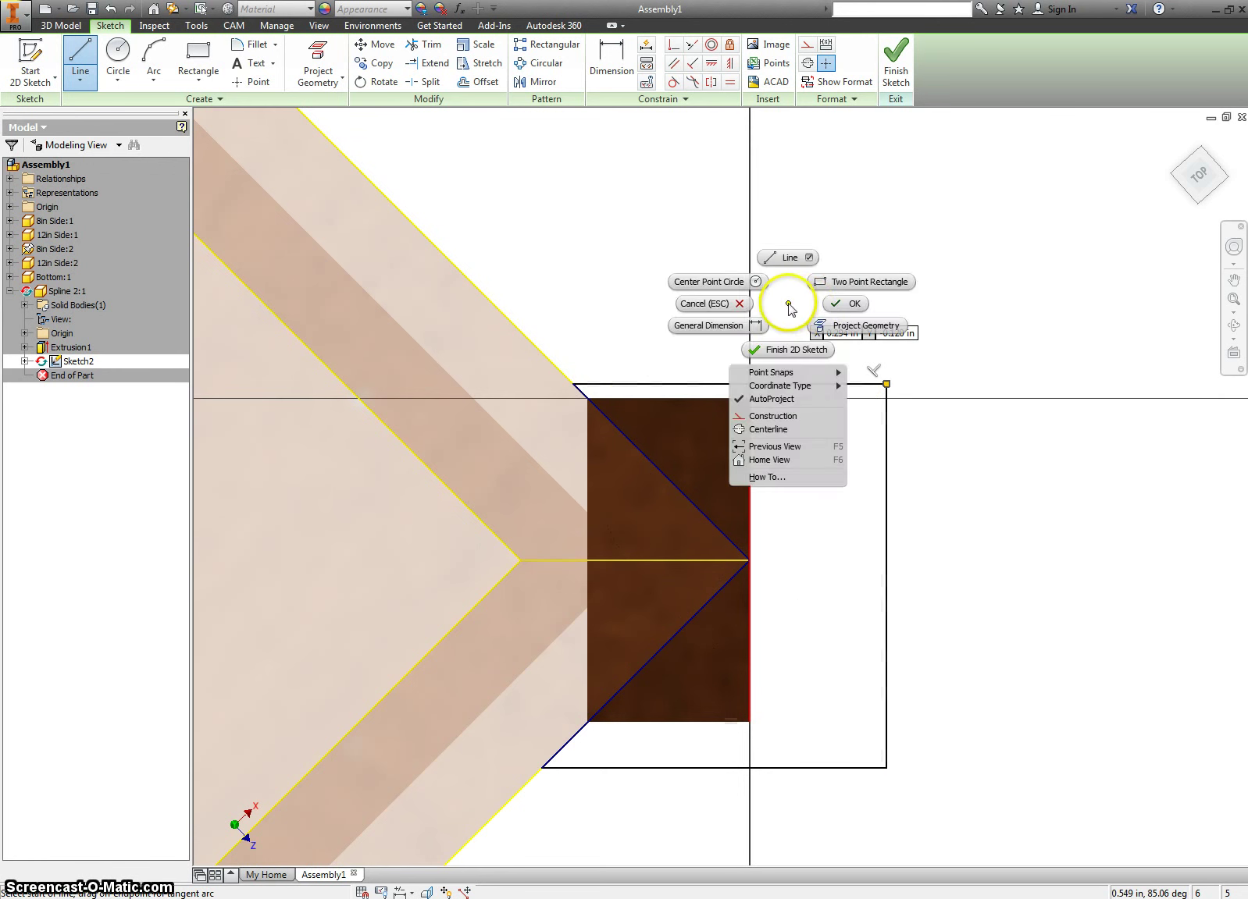
click(846, 305)
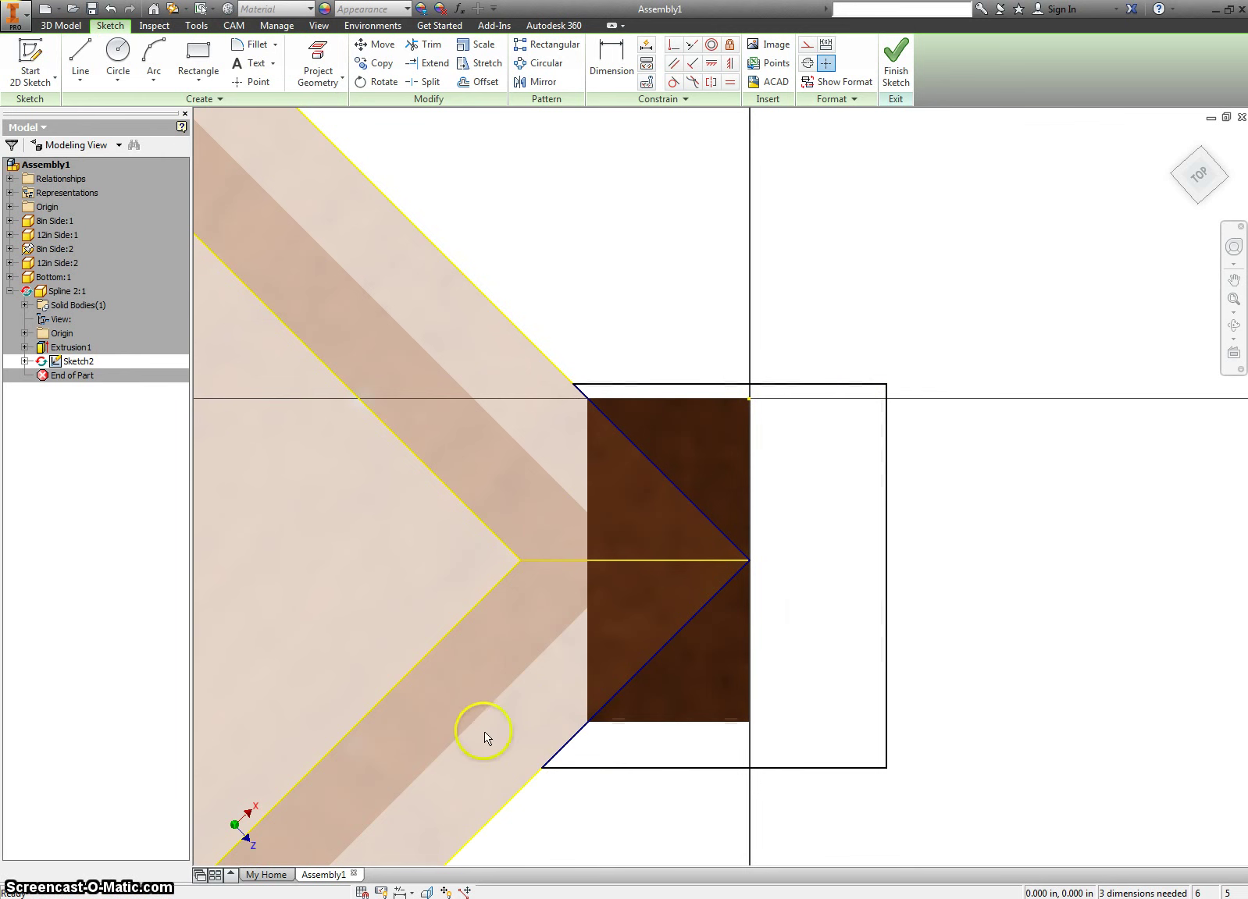
Step: Finish Sketch2 and select its outer square profile for extrusion
click(899, 78)
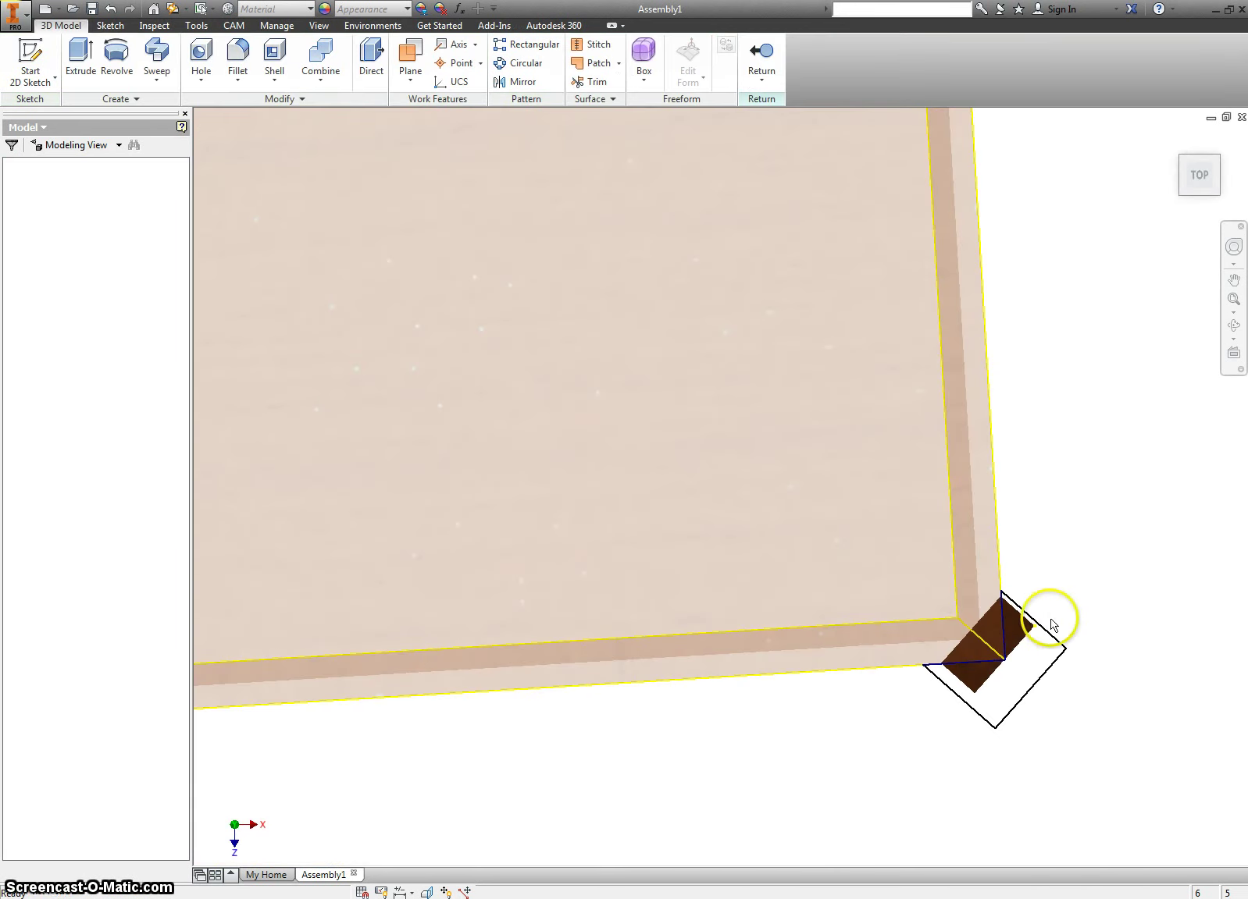
key(e)
click(994, 691)
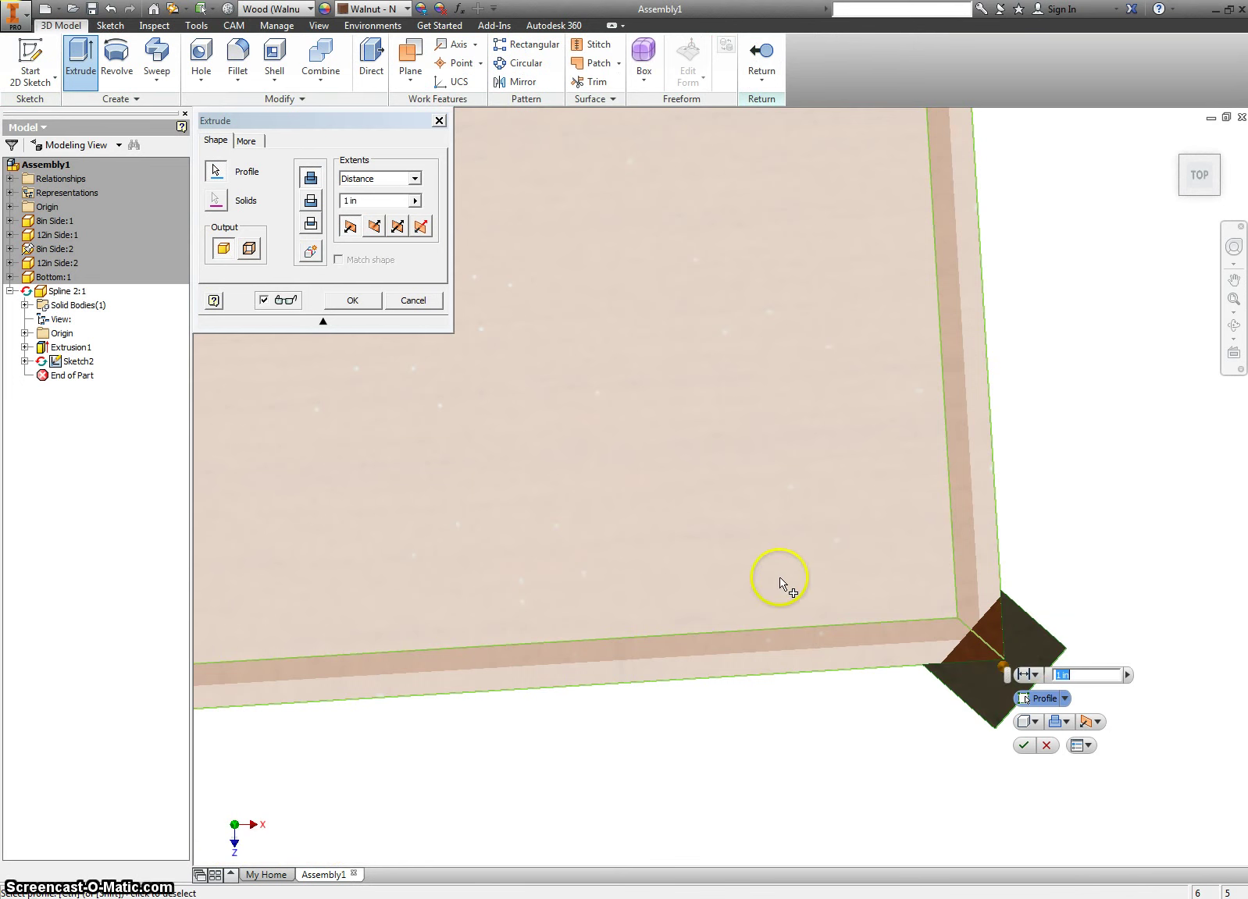
Step: Cut the profile through all, symmetric in both directions, then return to the assembly
click(313, 201)
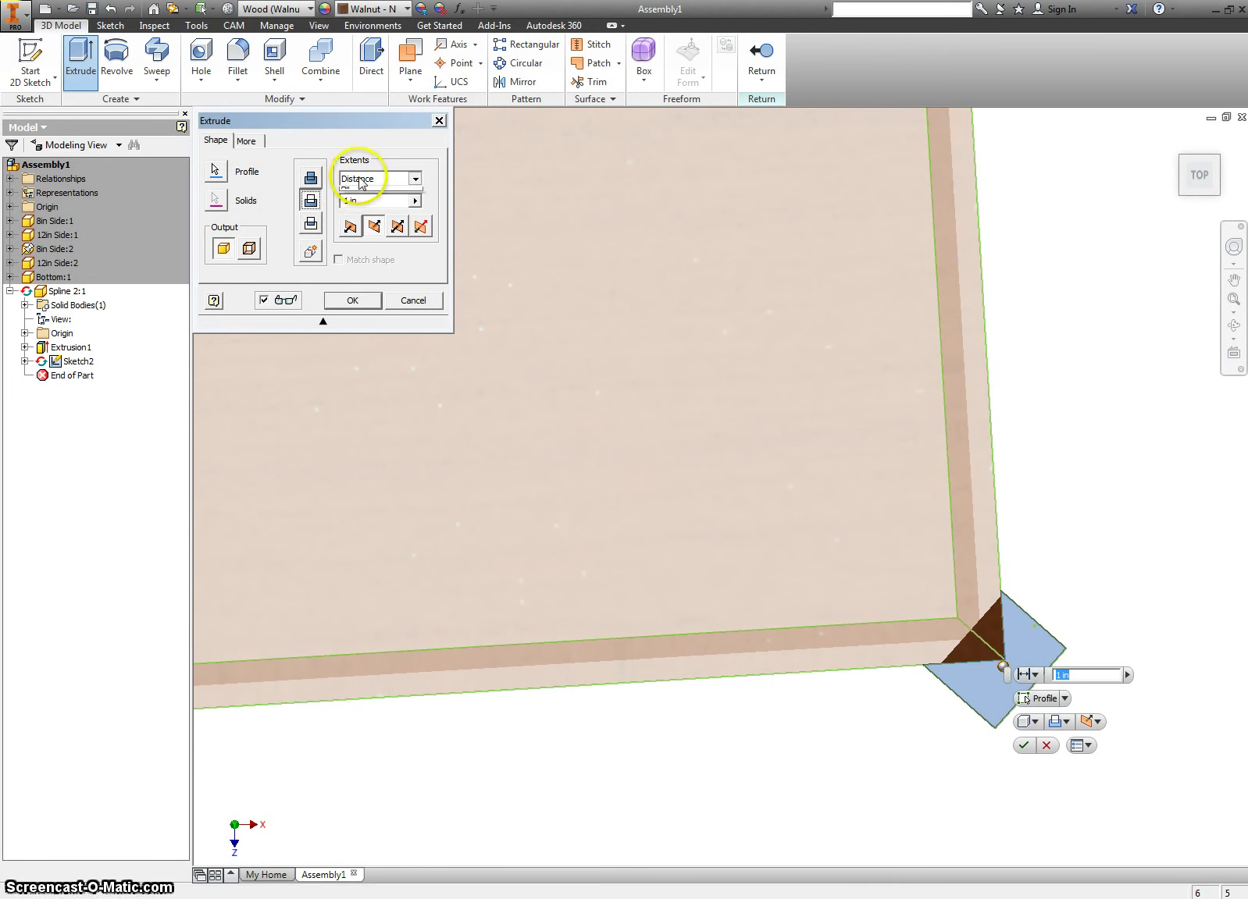
click(371, 179)
click(367, 233)
click(397, 228)
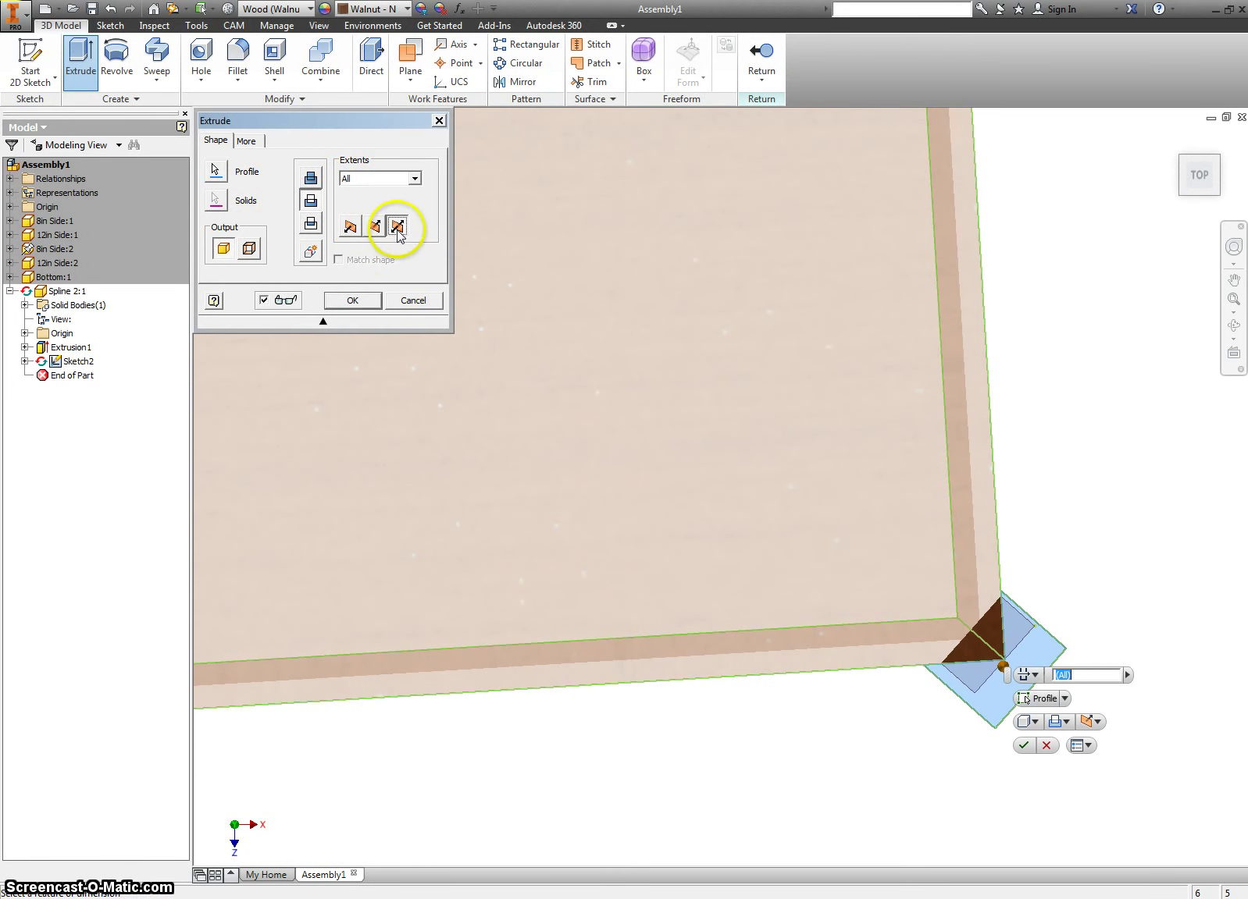
click(367, 305)
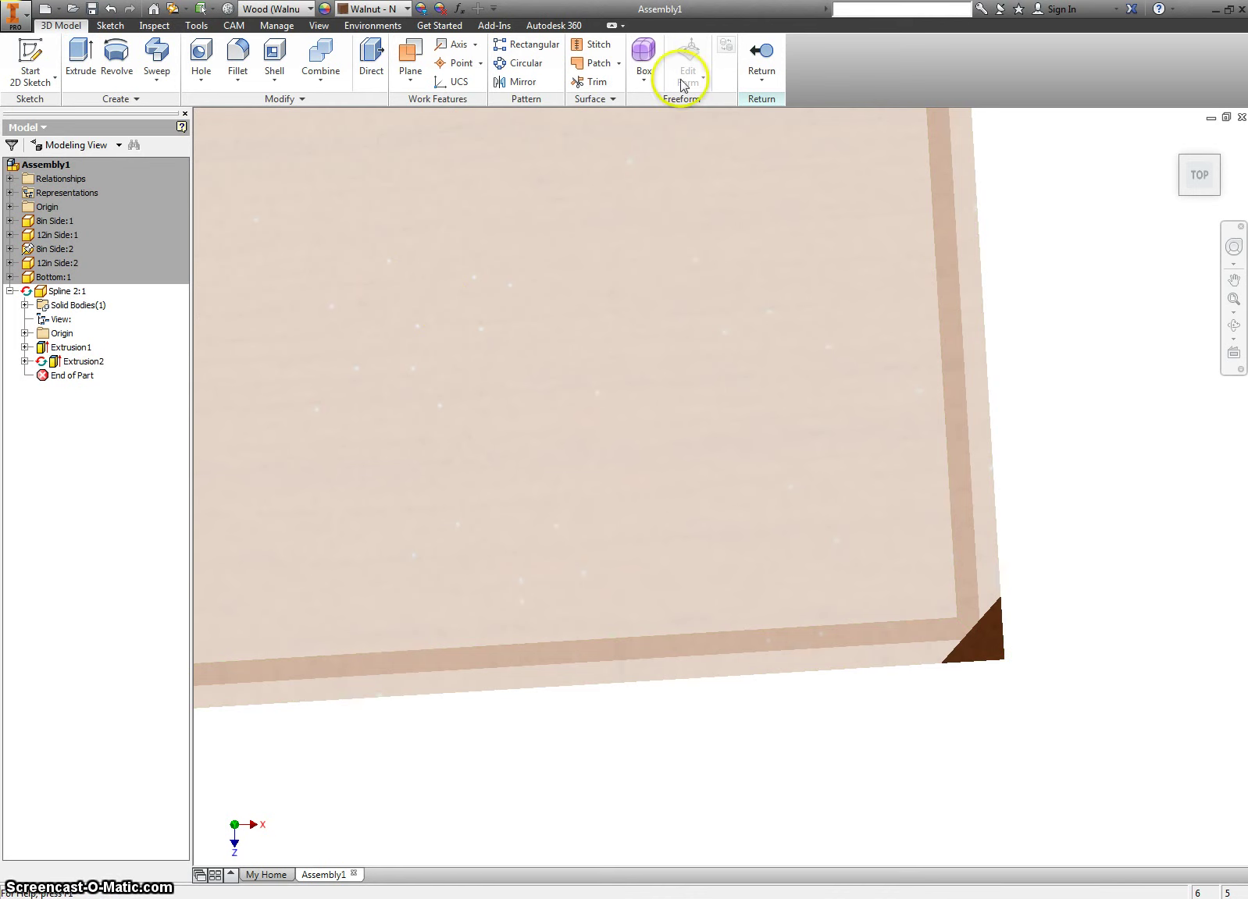
click(762, 54)
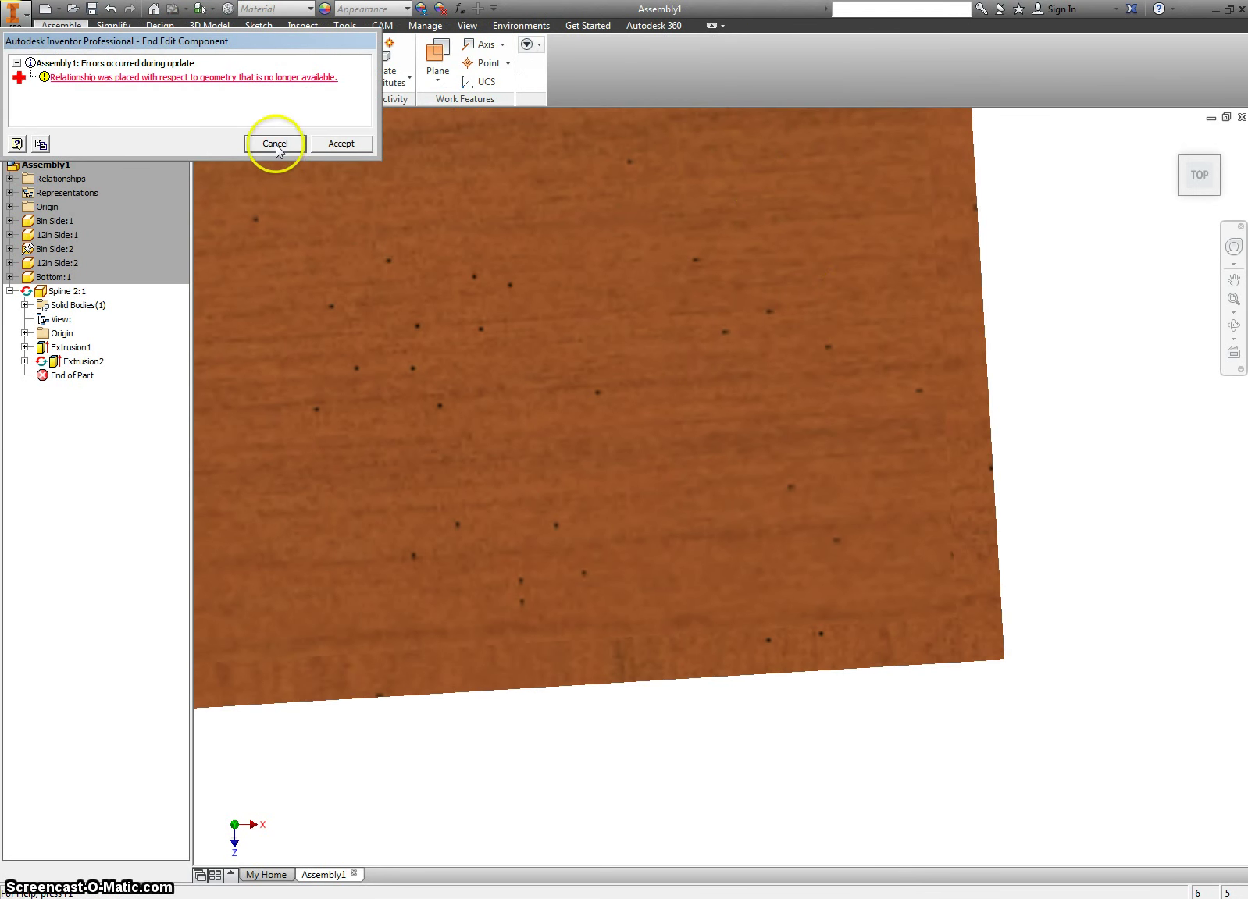
Step: Accept the update errors, return to the isometric view, and select the corner spline wedge
click(338, 146)
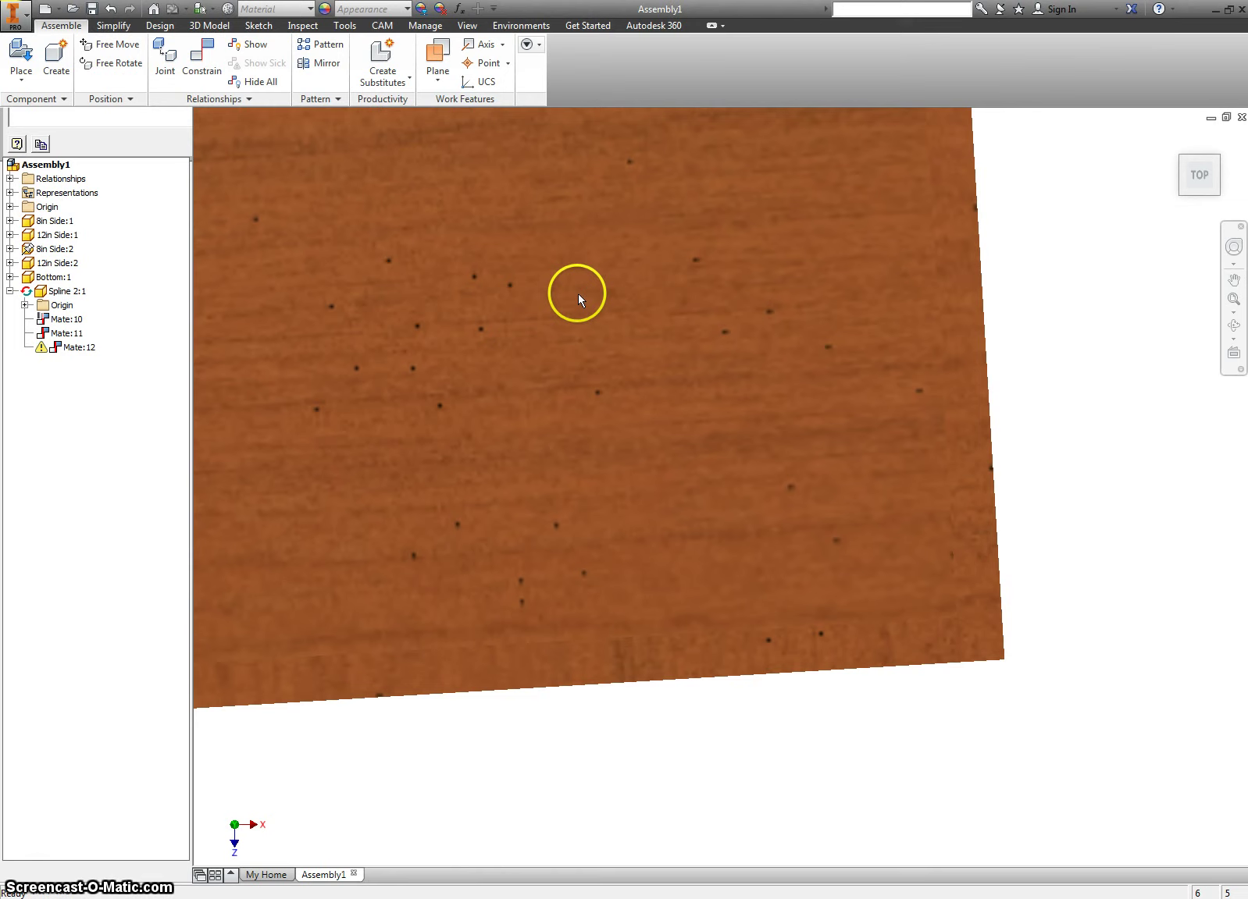
click(1176, 149)
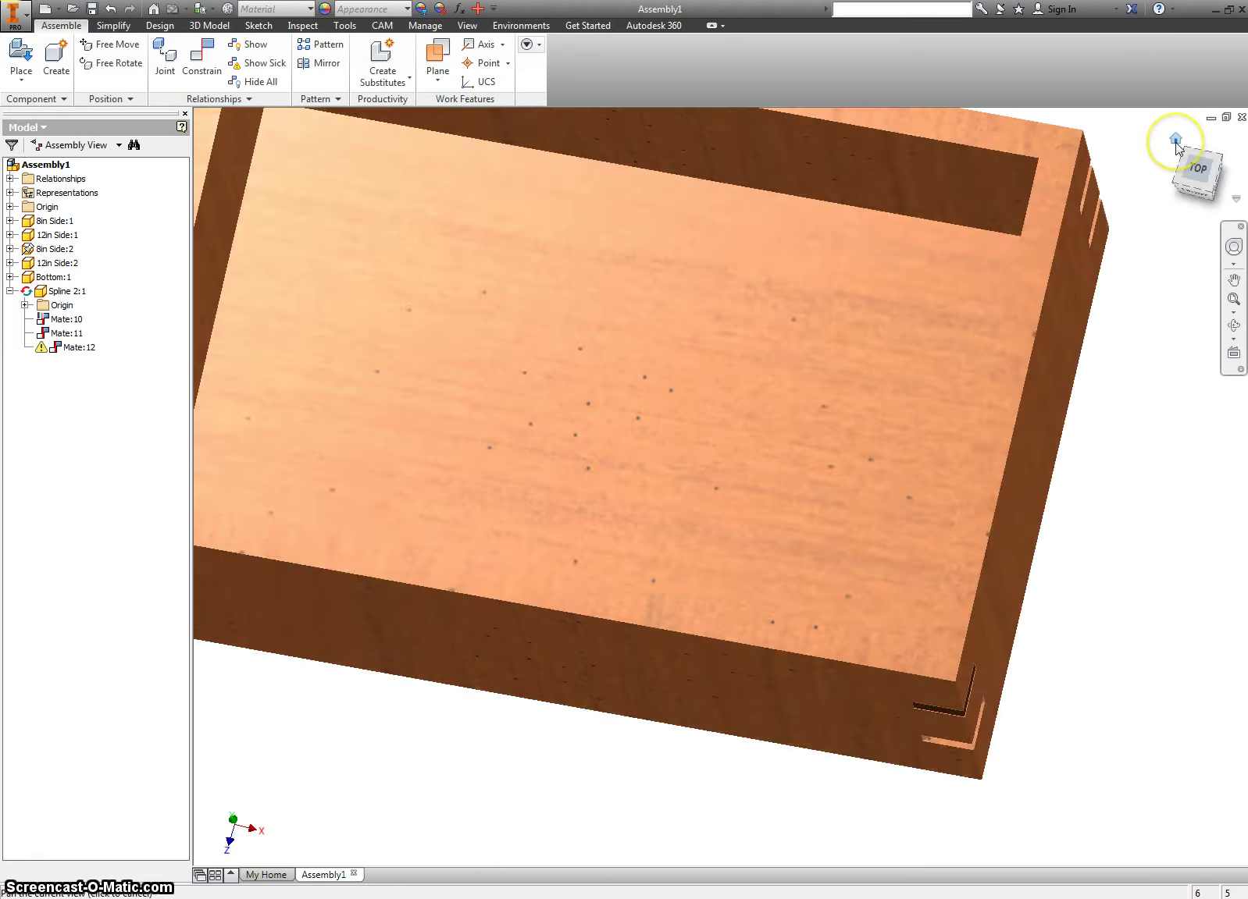
scroll(825, 710, down, 5)
scroll(839, 693, down, 3)
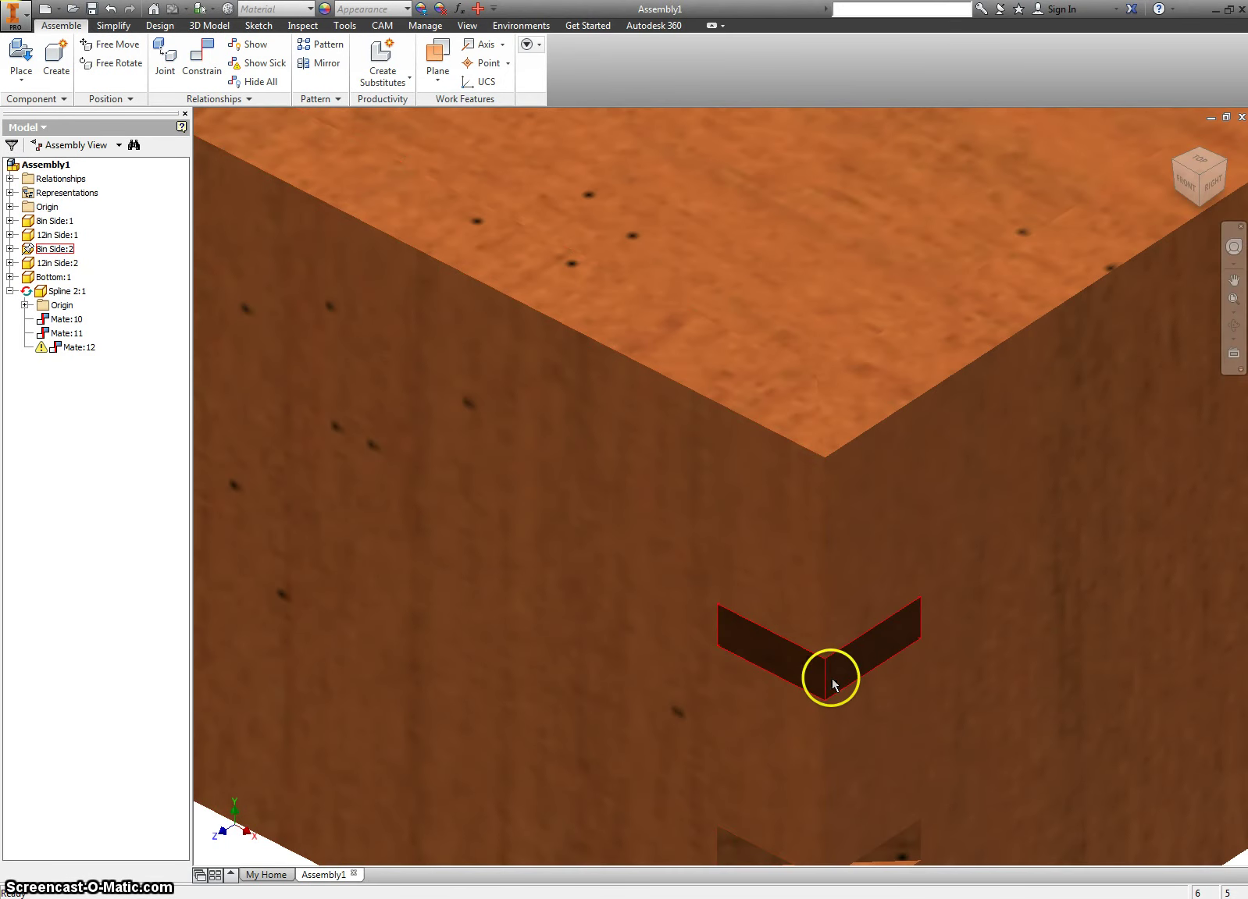
drag(857, 666, 799, 680)
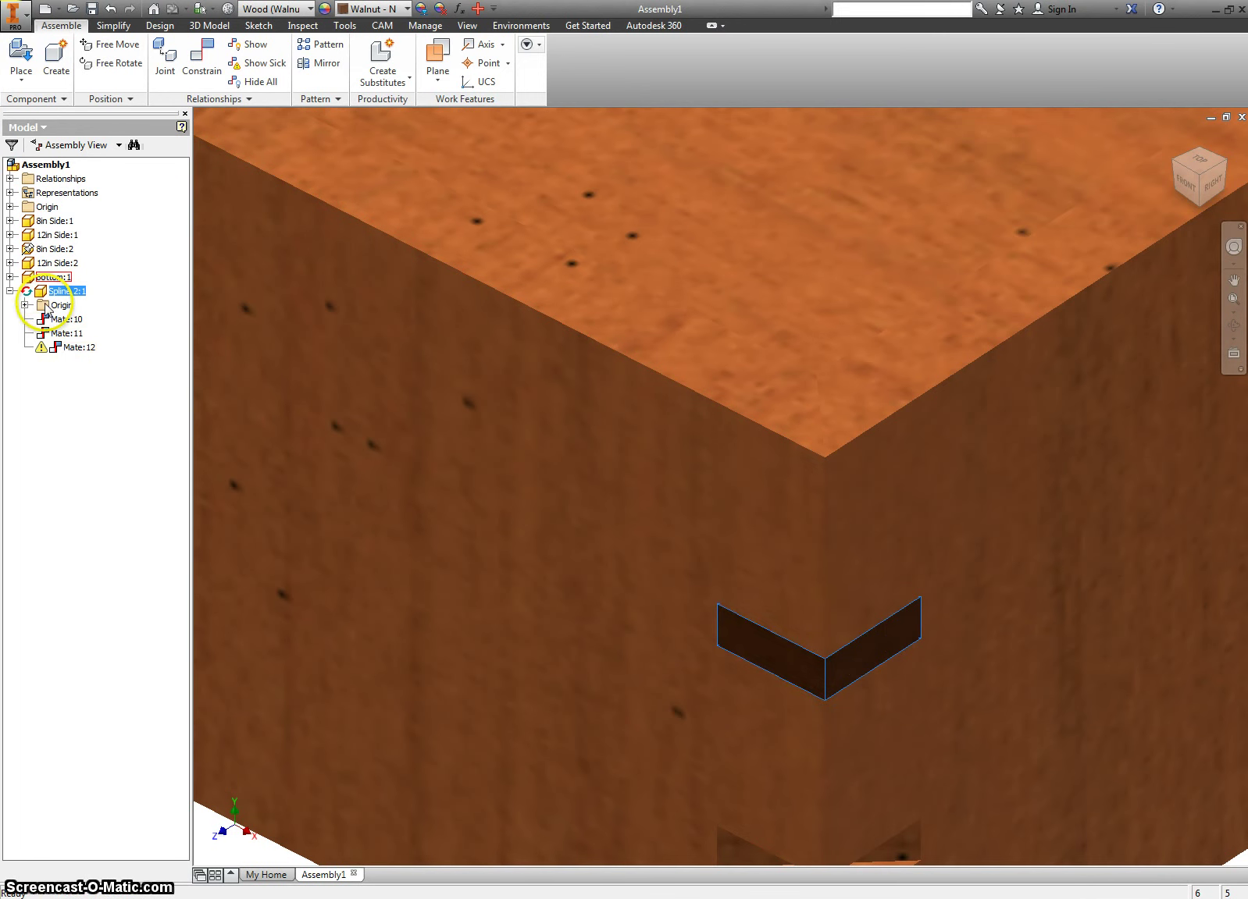
Step: Try recovering Mate:12, cancel Design Doctor, then delete the broken Mate:12
right_click(48, 353)
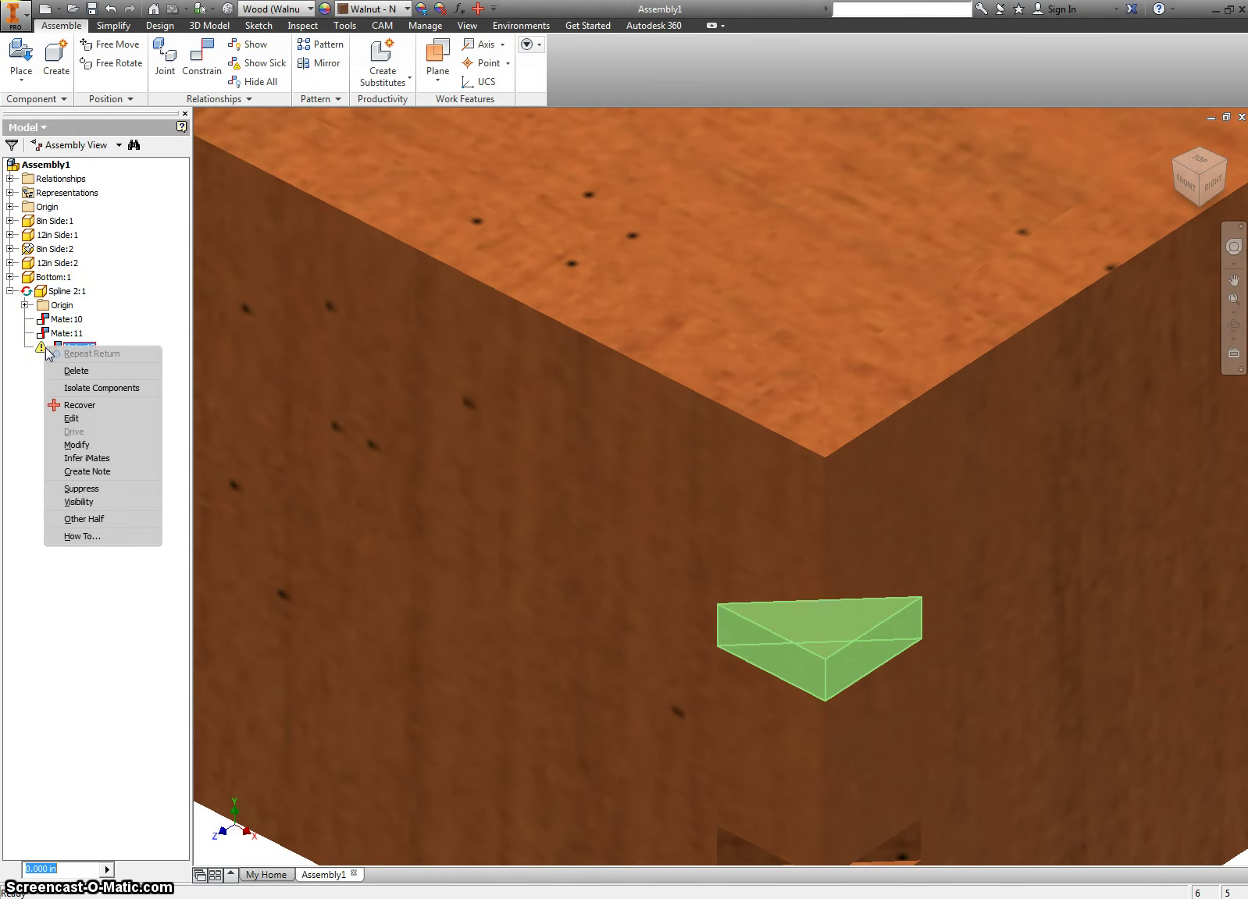
click(62, 406)
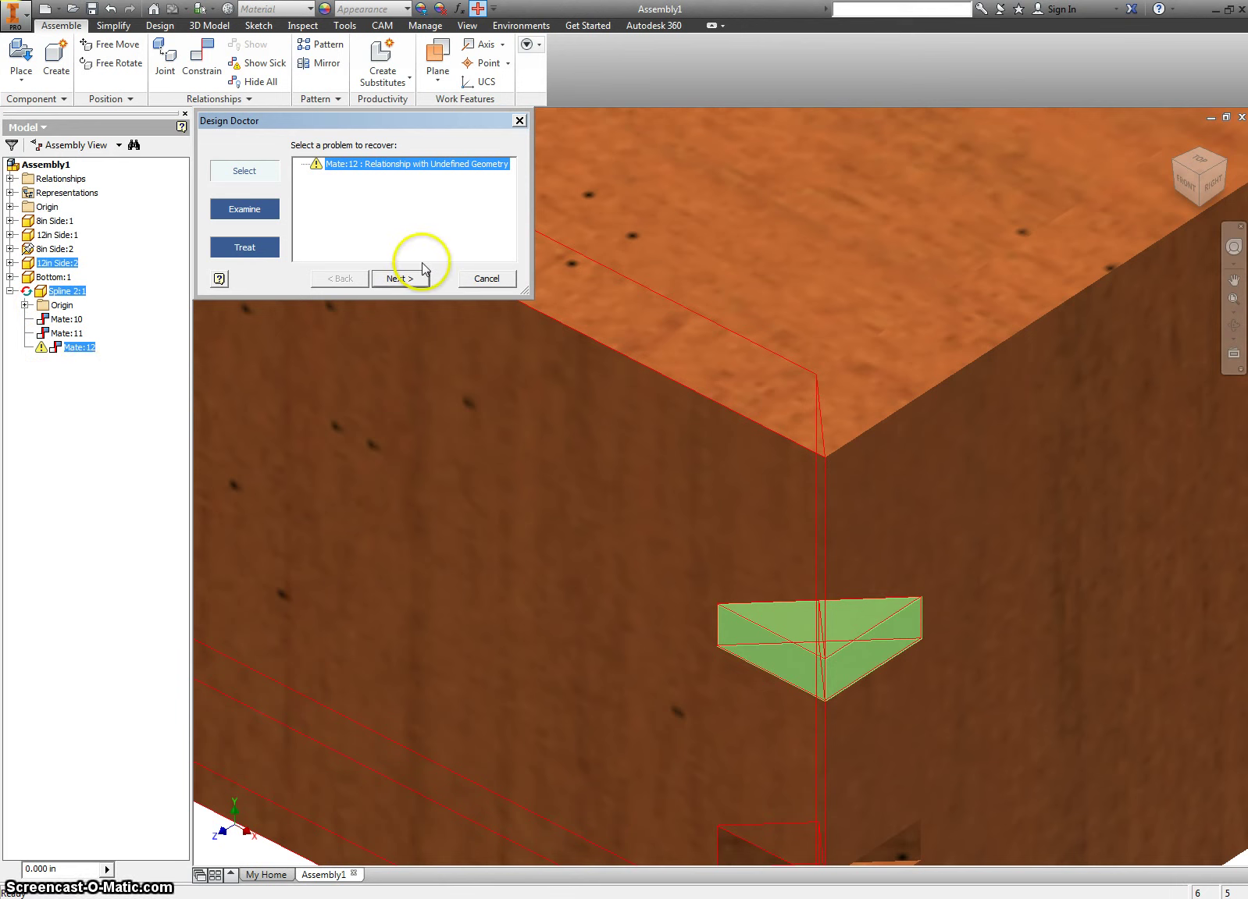
click(475, 281)
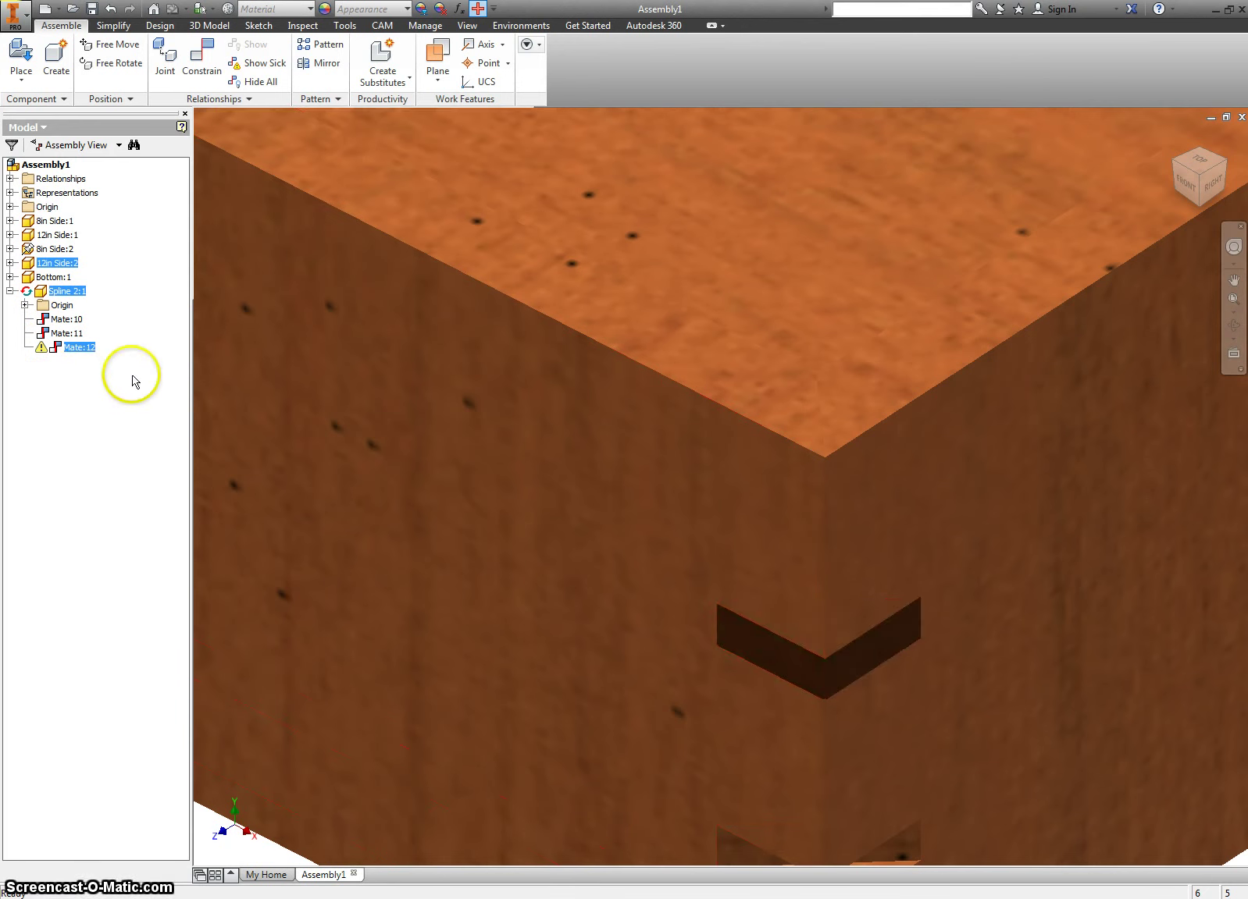
right_click(43, 348)
click(71, 374)
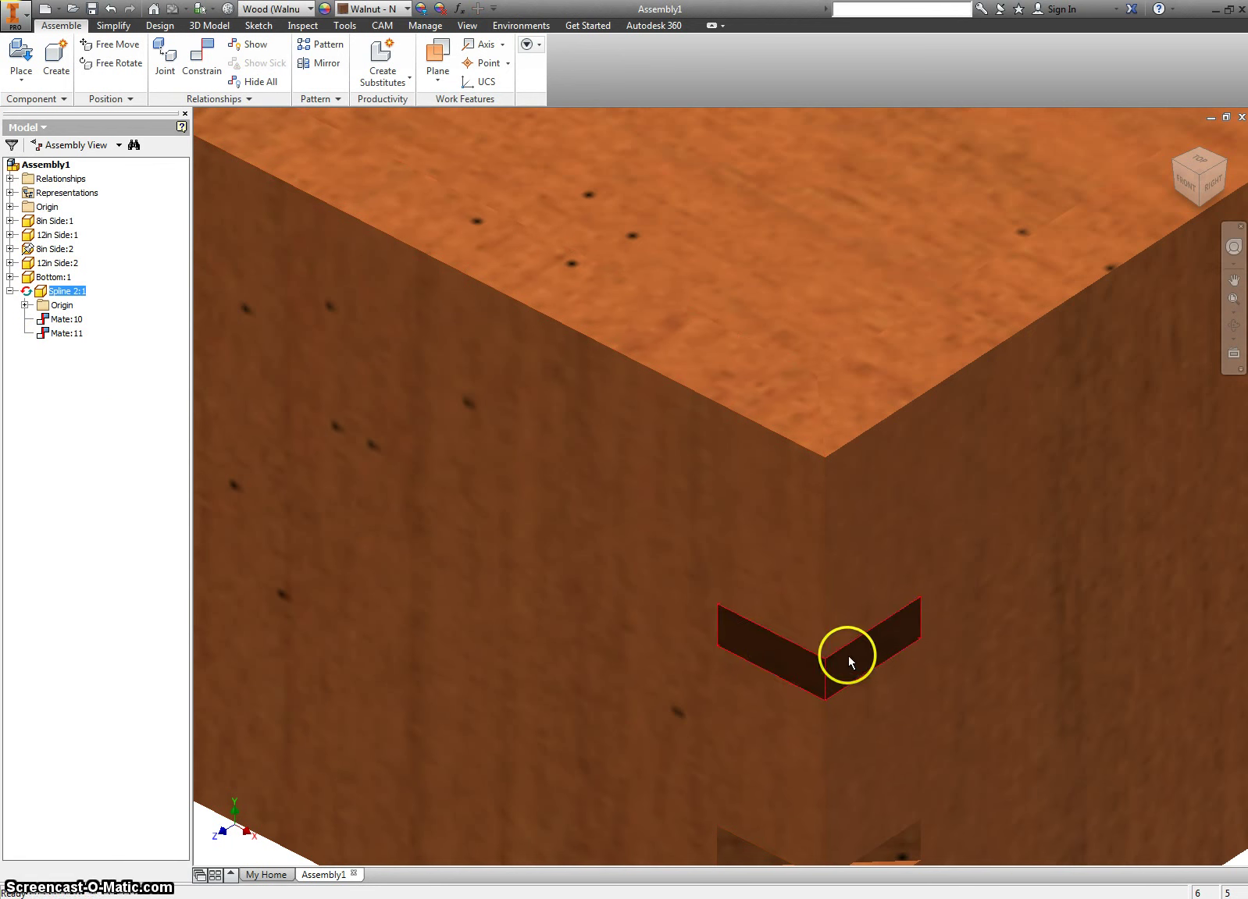
Step: Toggle Adaptive on Spline 2:1 and drag the wedge out of its slot
right_click(29, 296)
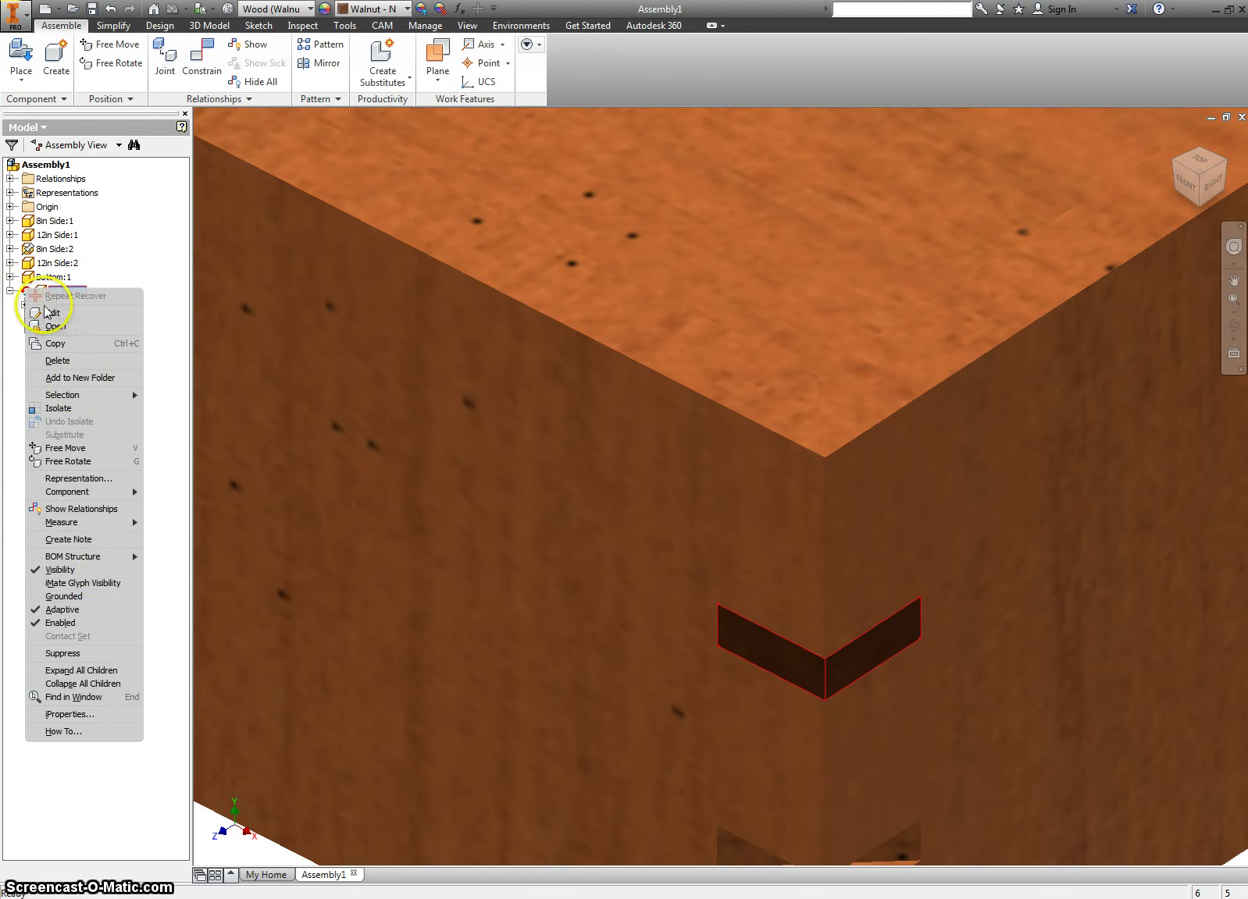
click(81, 611)
mouse_move(847, 665)
mouse_down()
mouse_move(858, 679)
mouse_move(812, 674)
mouse_up()
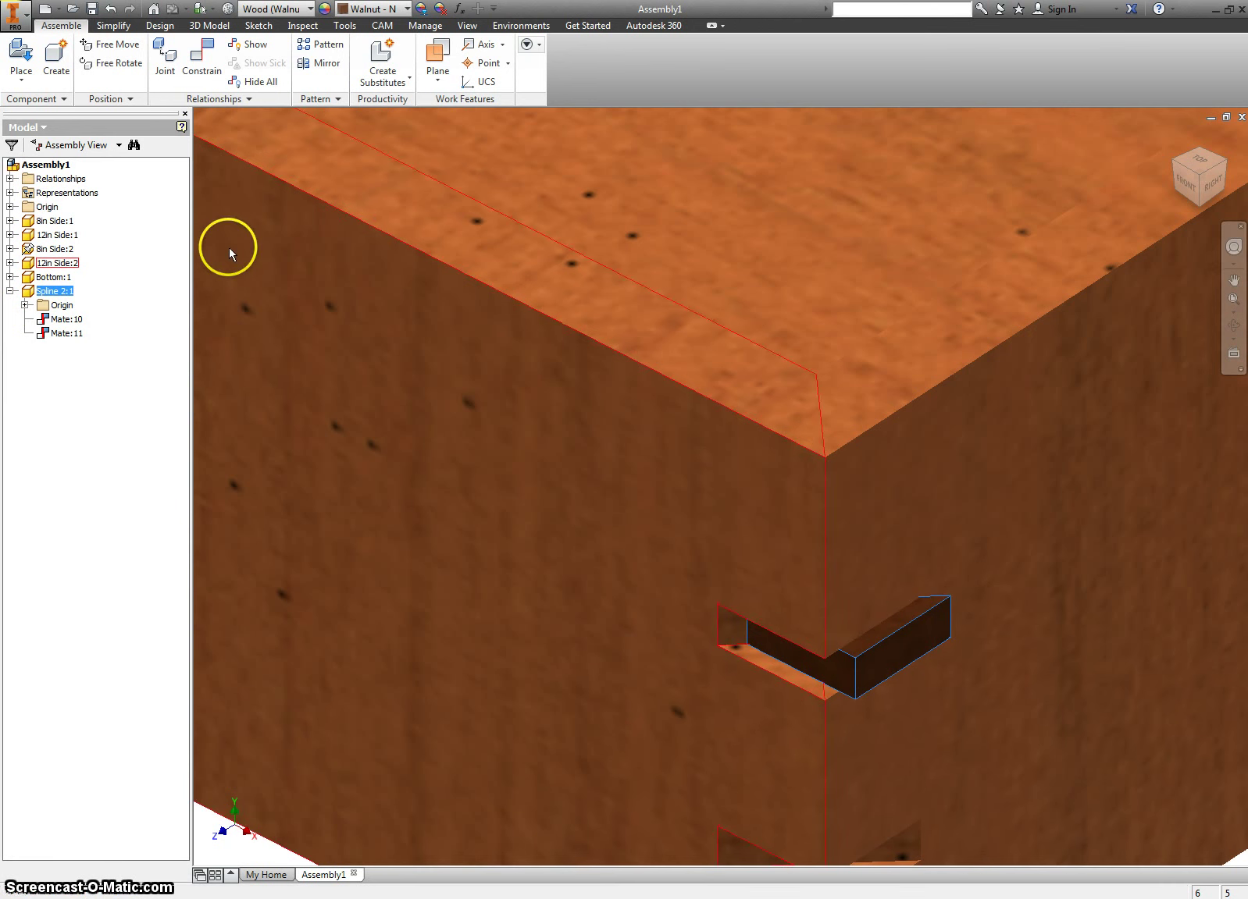
Step: Mate the spline wedge face to the slot face, creating a new Mate:12
click(203, 55)
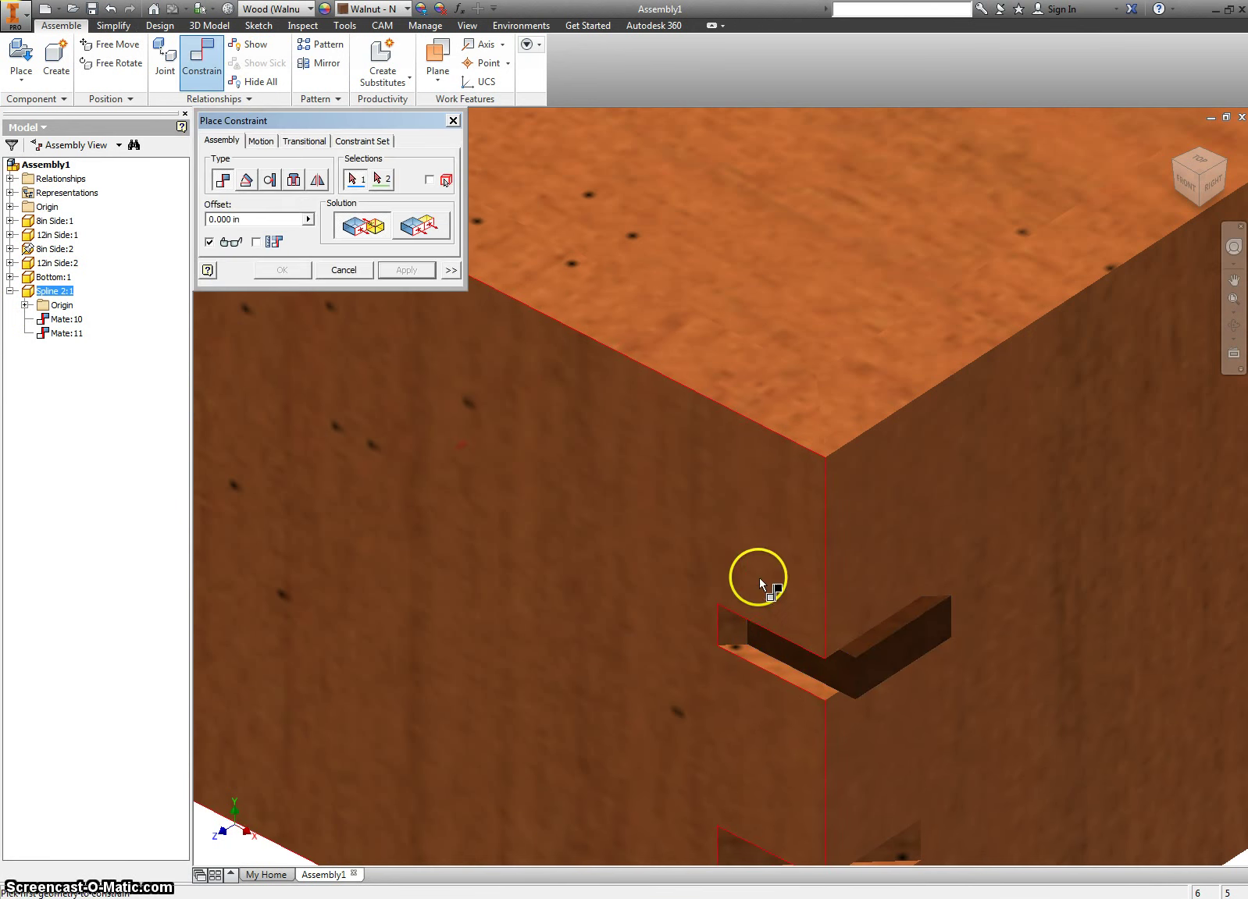
click(748, 638)
click(710, 634)
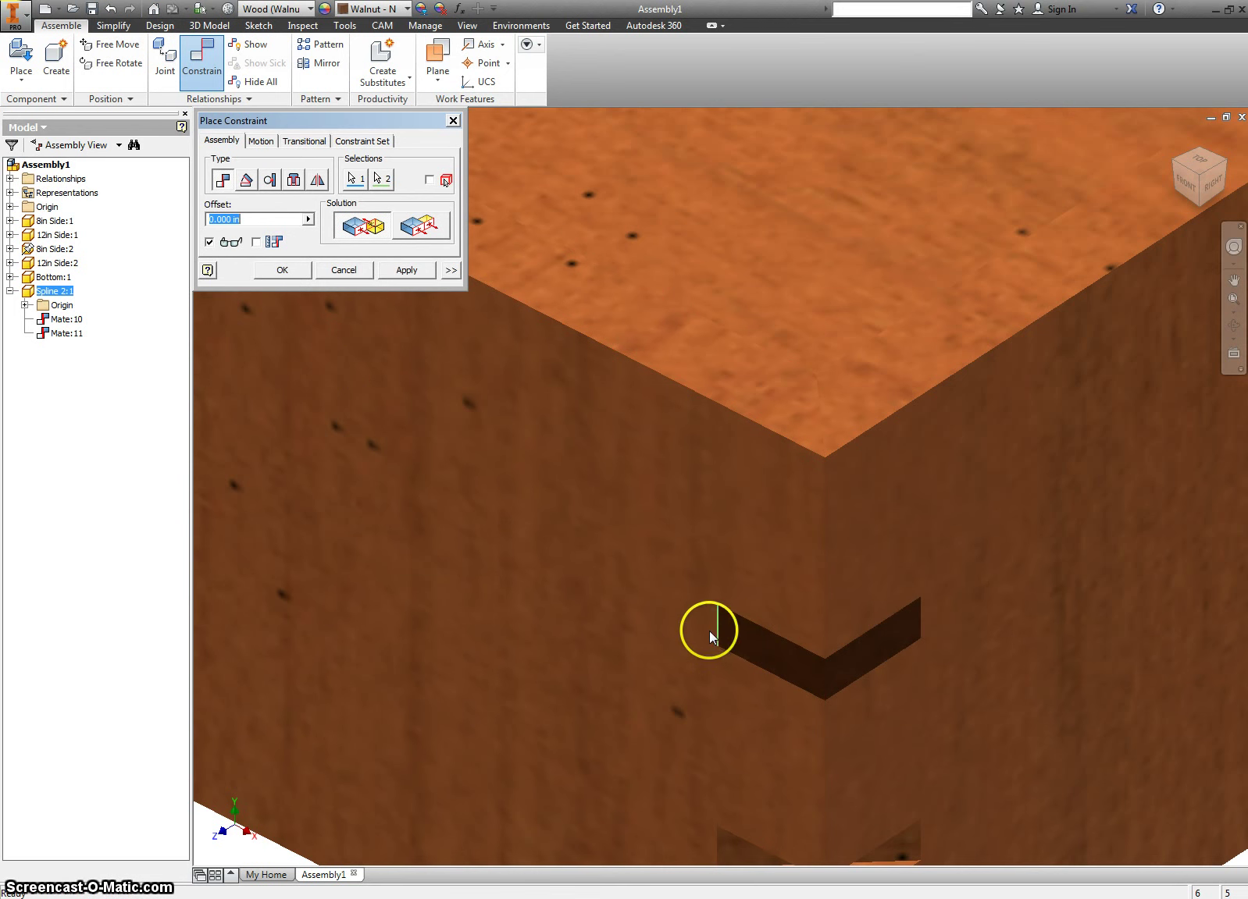
click(426, 273)
scroll(442, 386, down, 5)
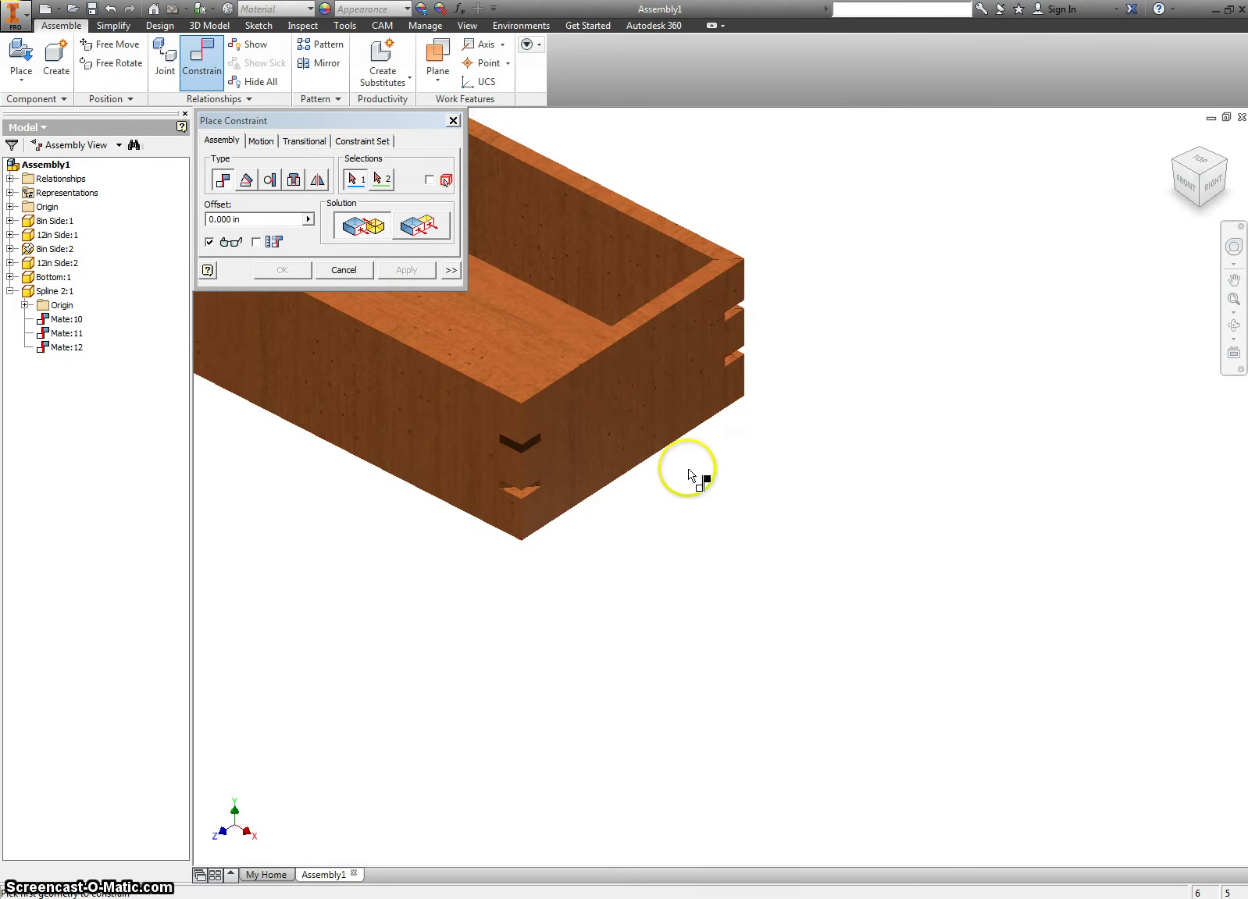
middle_drag(688, 474, 635, 436)
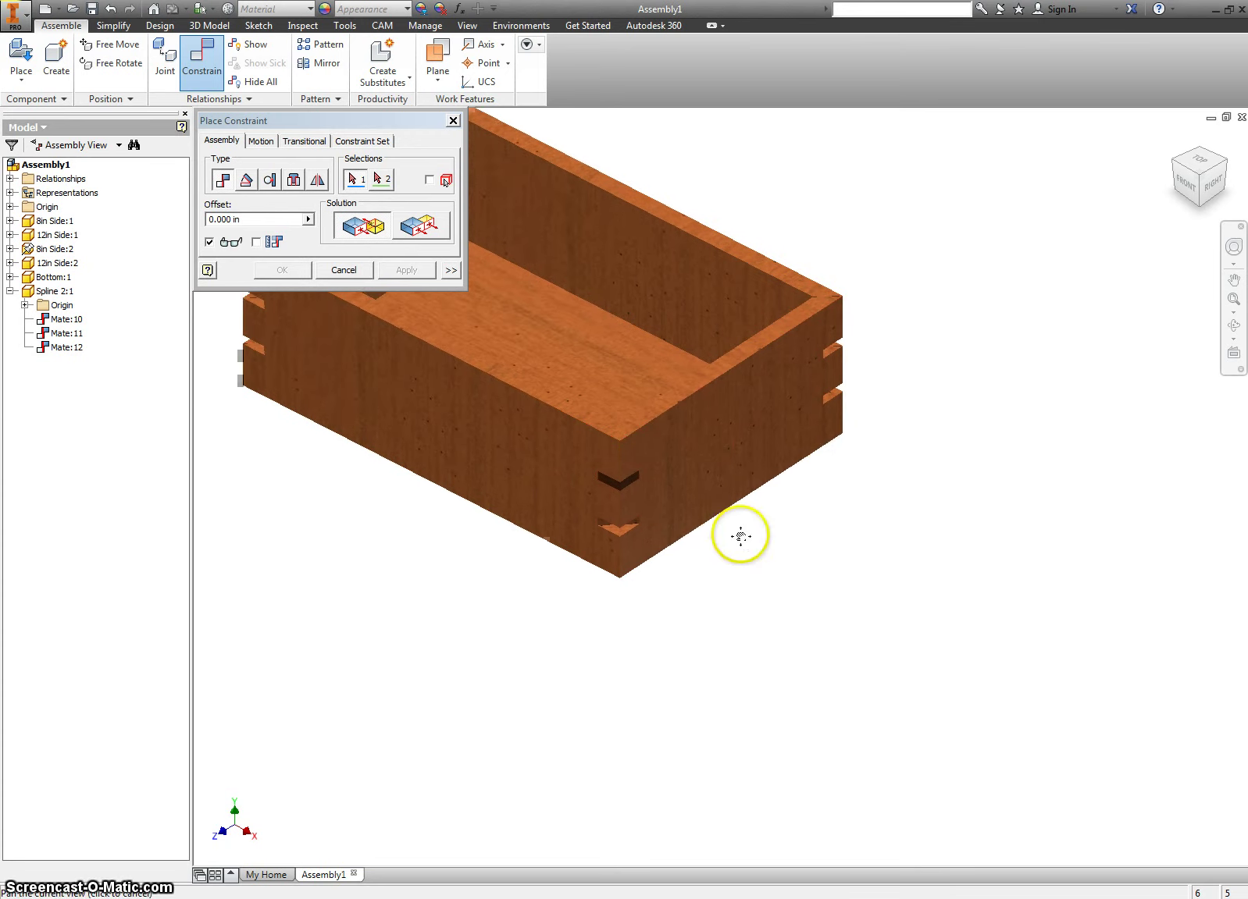
click(452, 123)
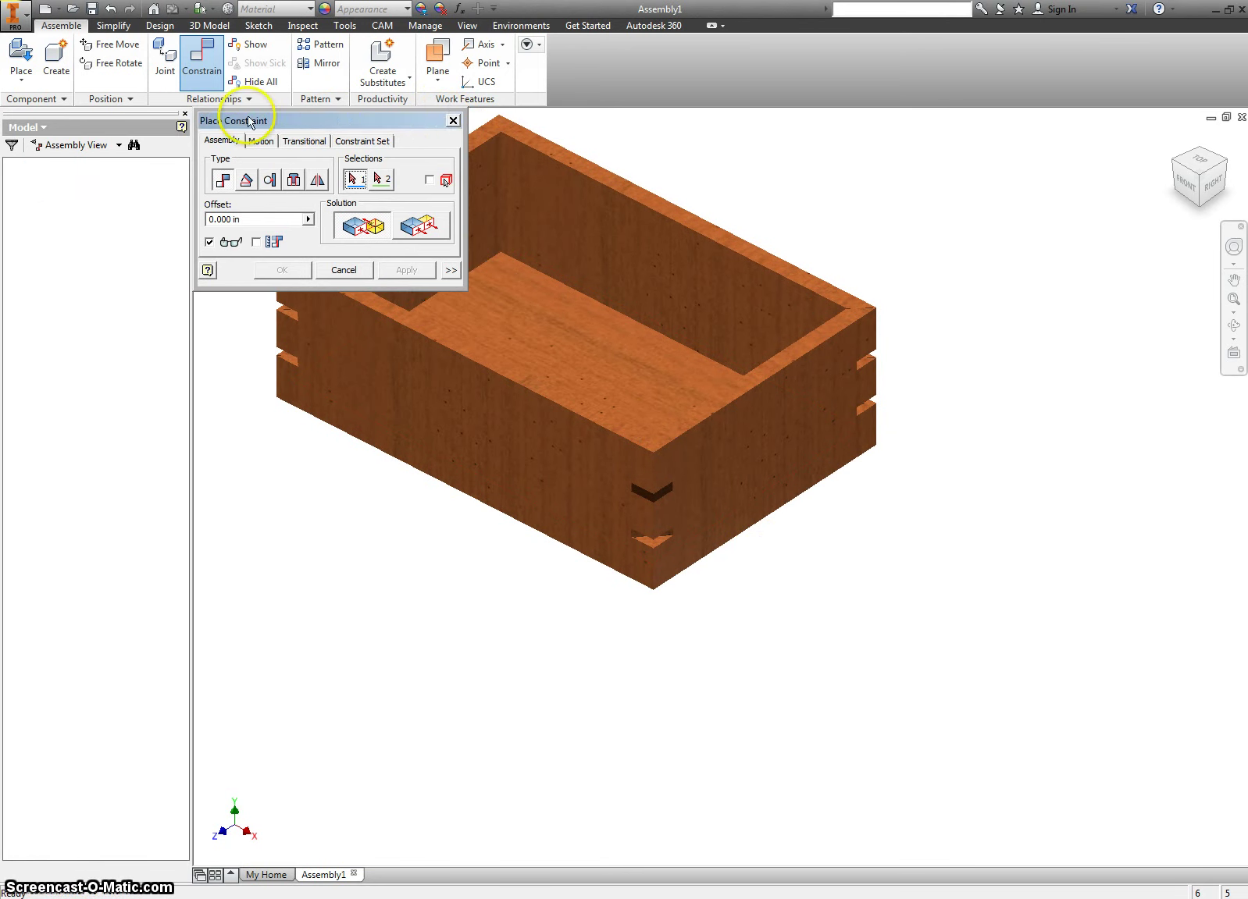
Step: Place seven Spline 2.ipt copies (Spline 2:2 through 2:8) beside the jewelry box
click(24, 57)
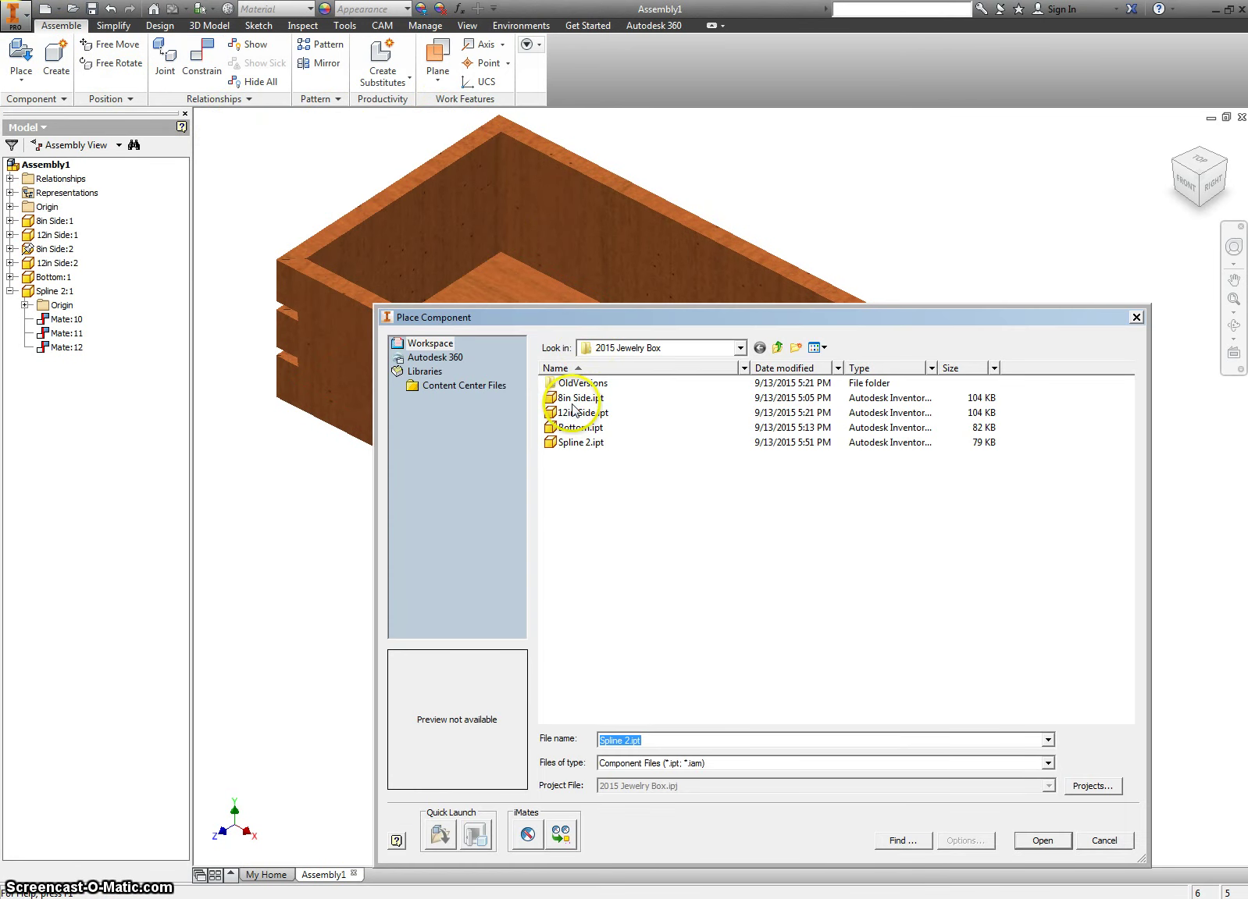
click(575, 445)
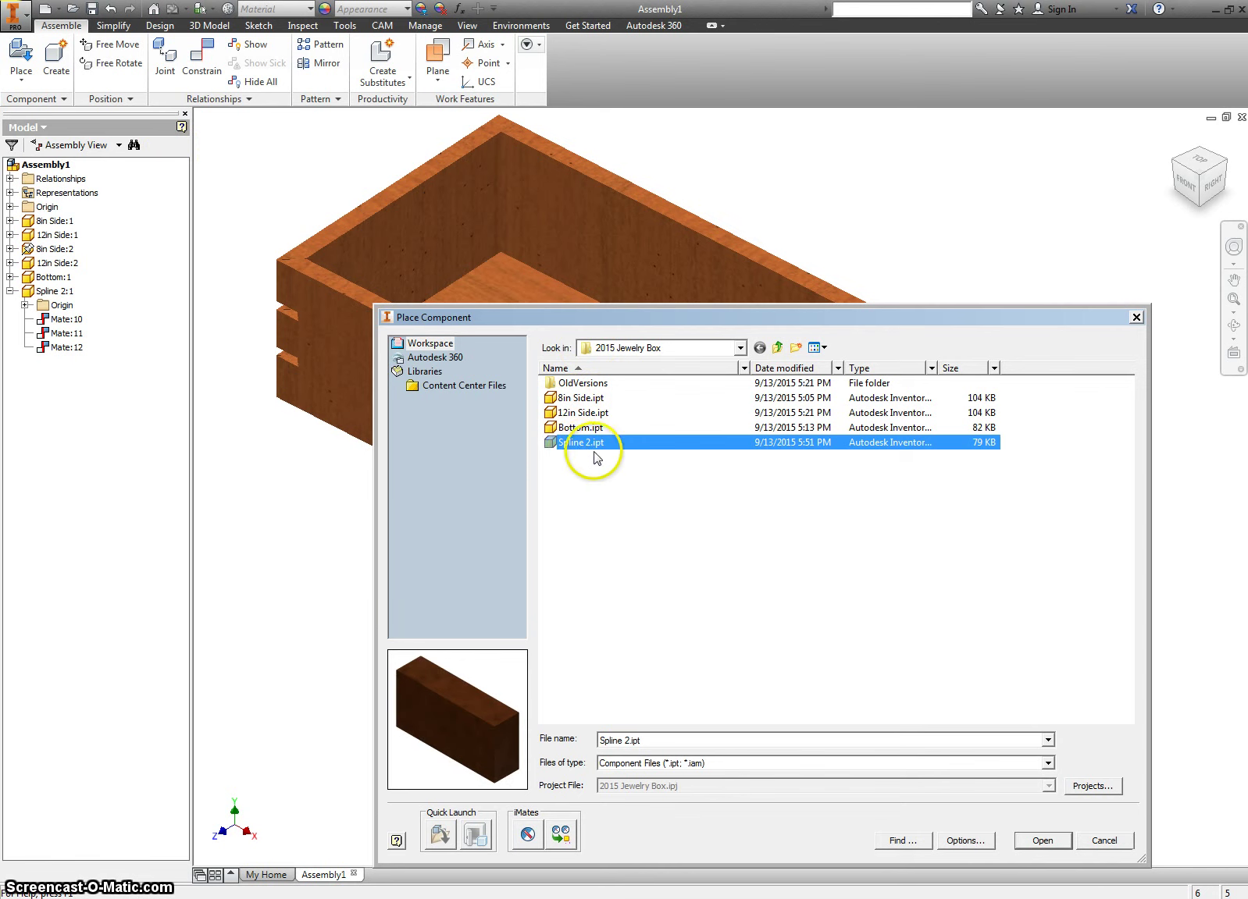
click(1042, 842)
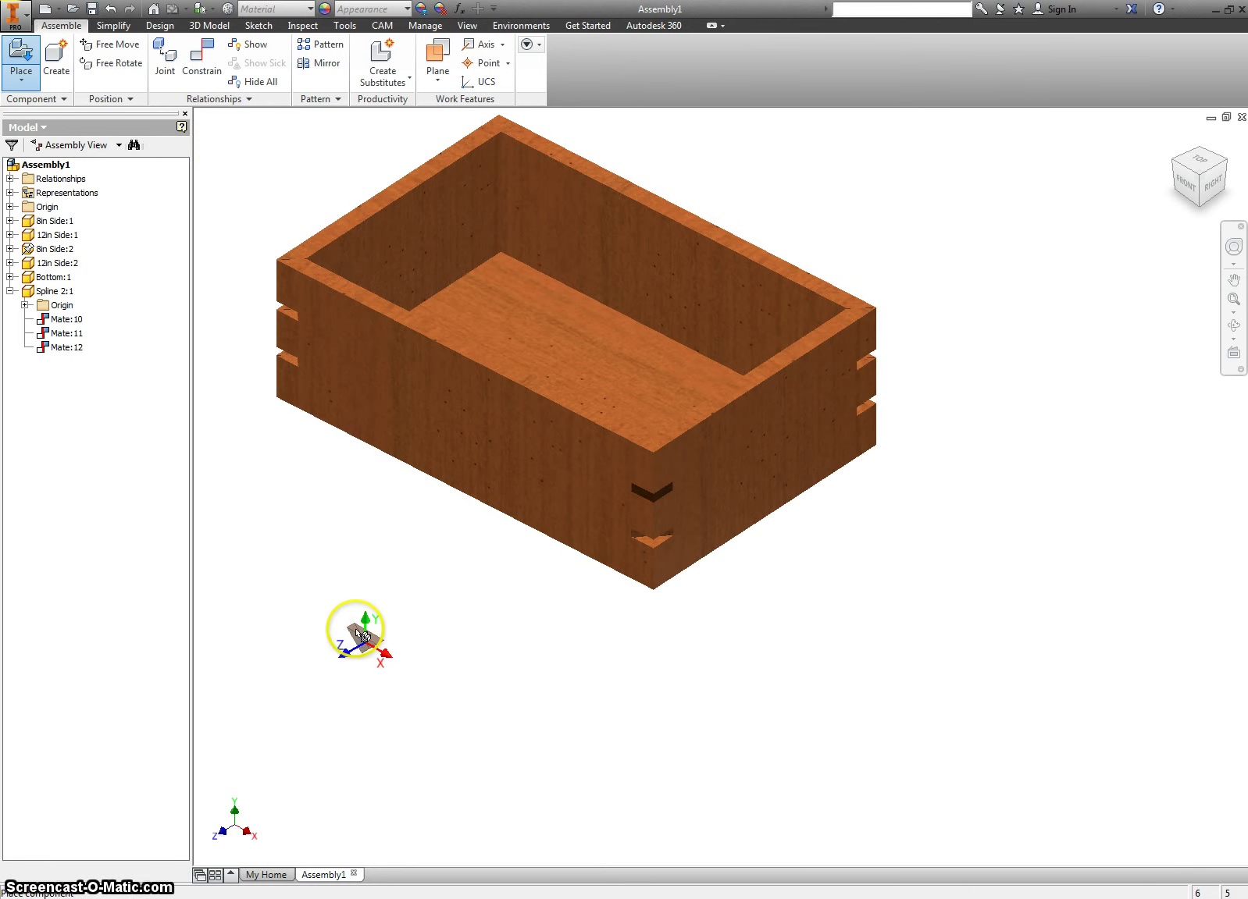
click(394, 548)
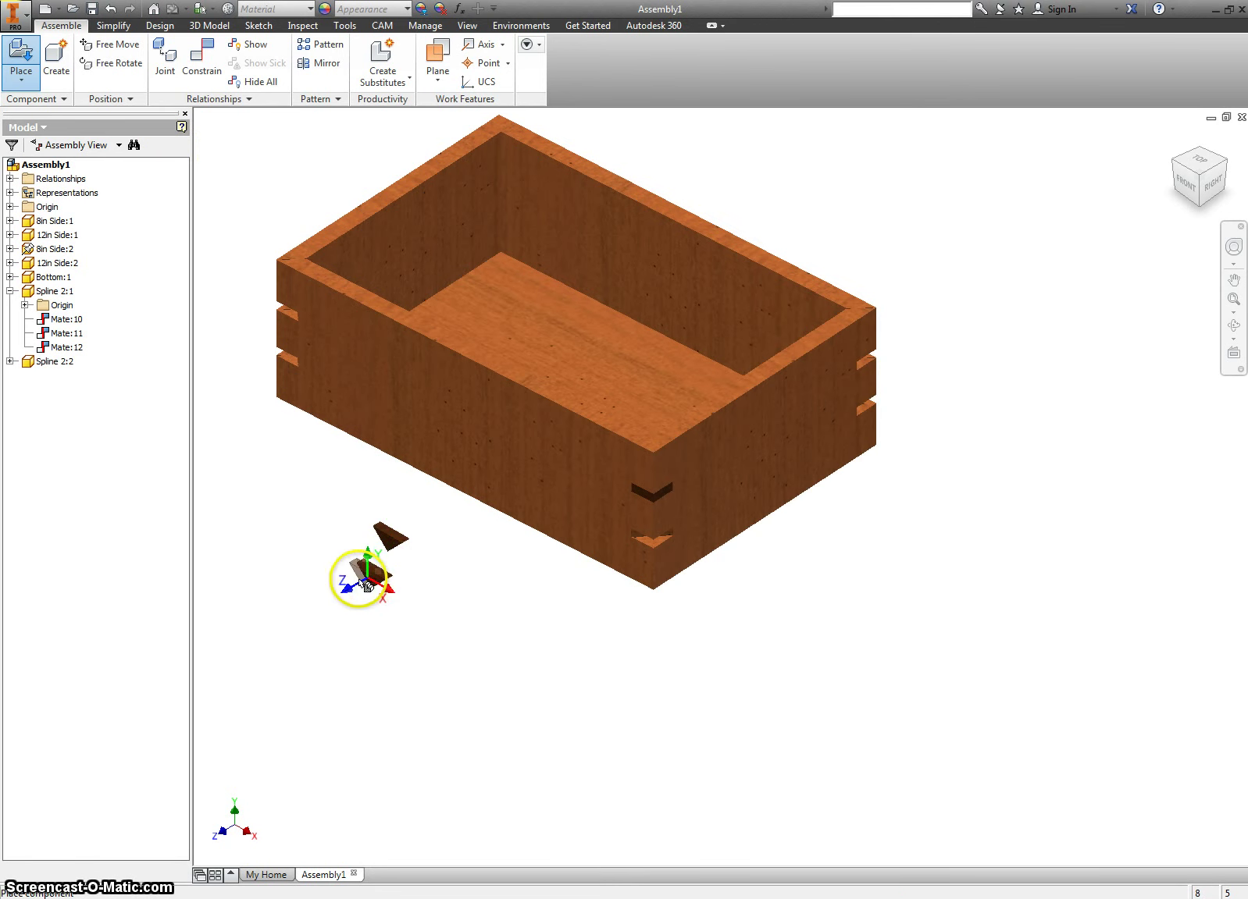
click(377, 583)
click(332, 612)
click(295, 642)
click(325, 524)
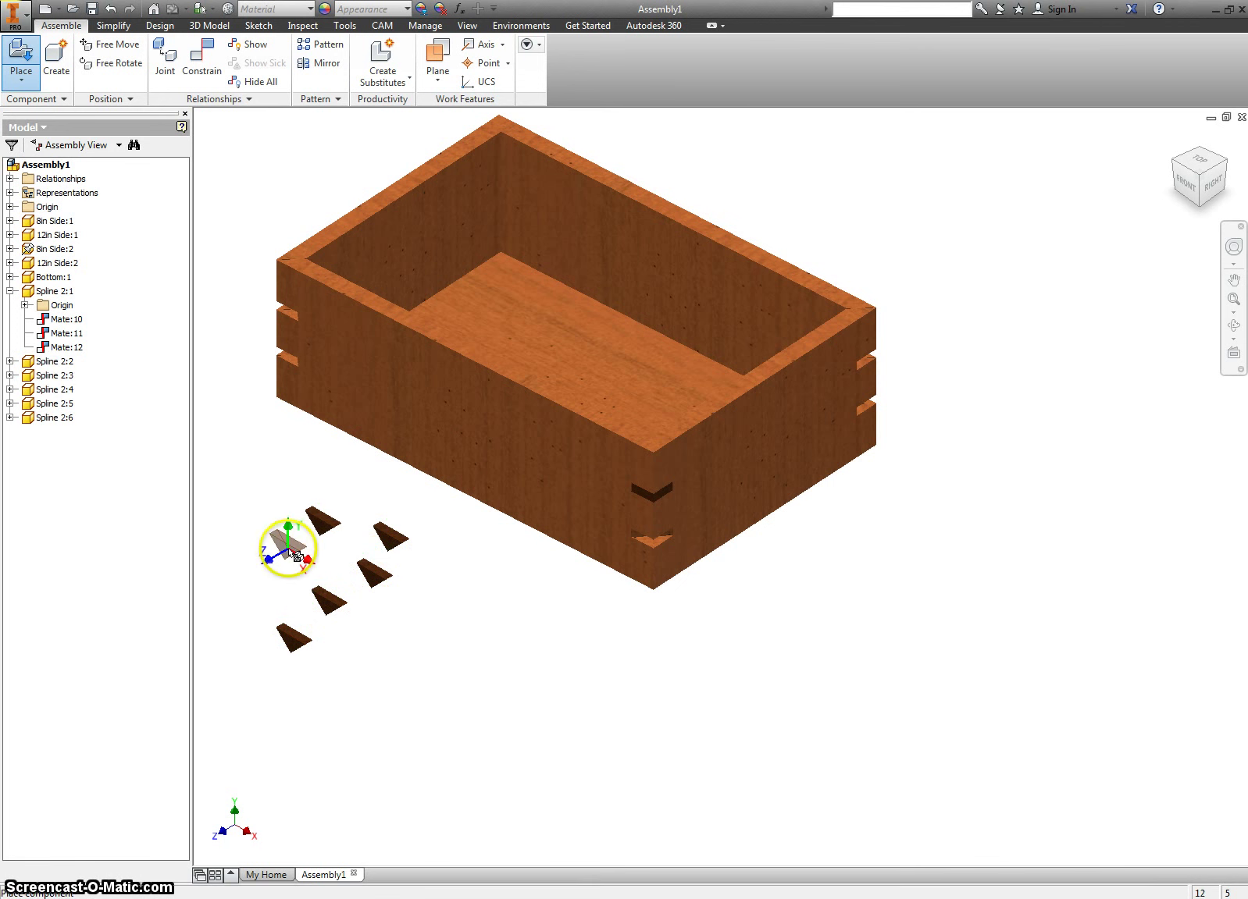
click(290, 546)
click(255, 583)
right_click(242, 542)
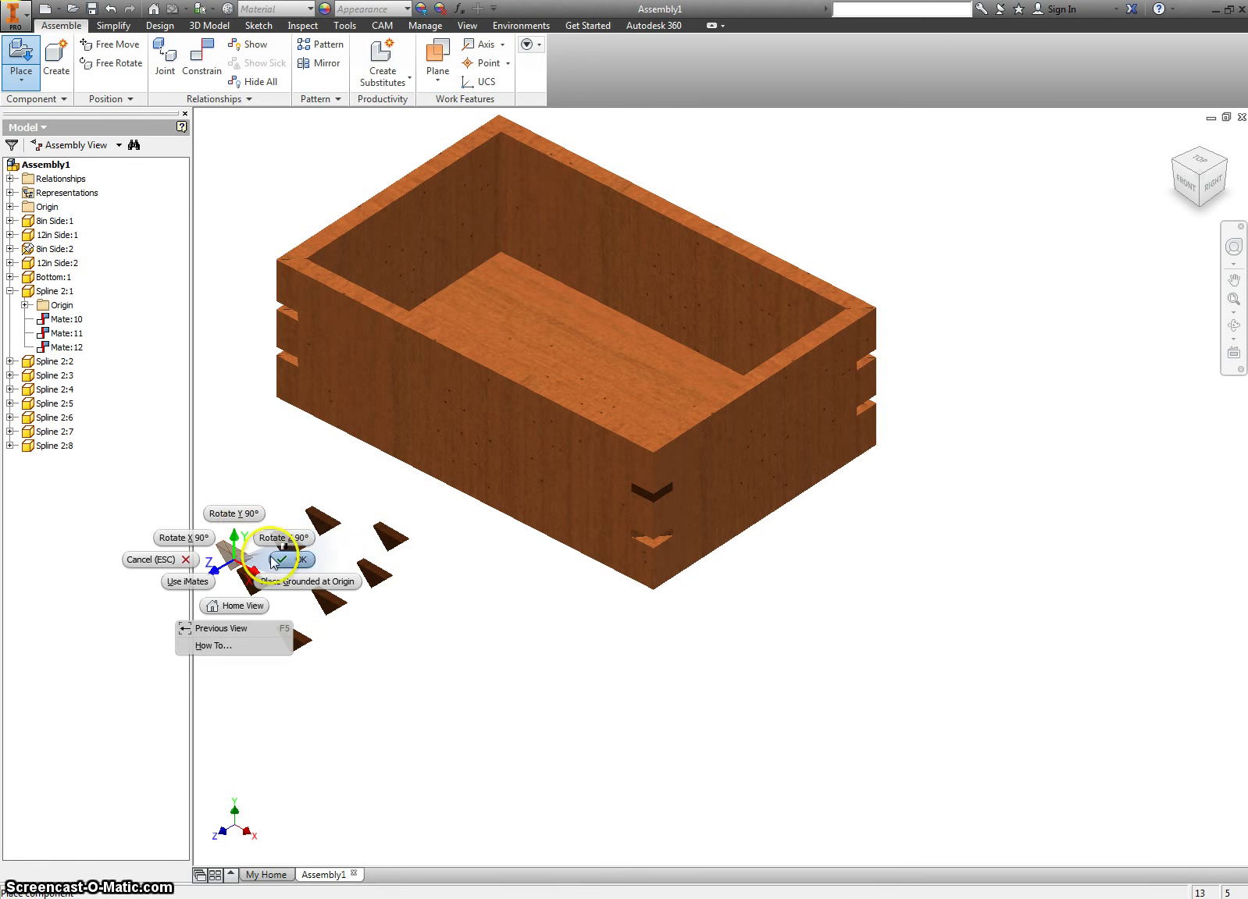
Step: End component placement with OK from the marking menu
click(287, 543)
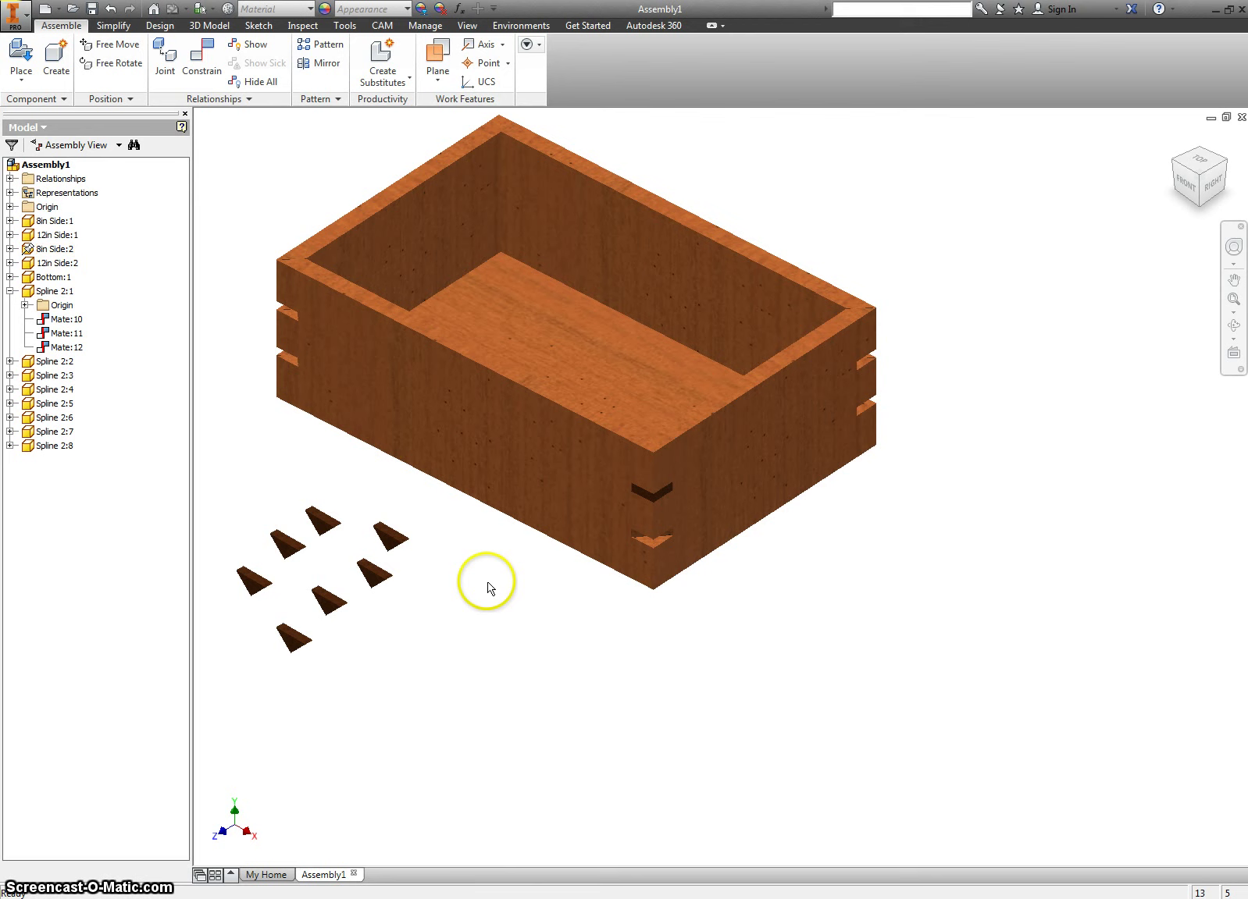
scroll(410, 576, down, 3)
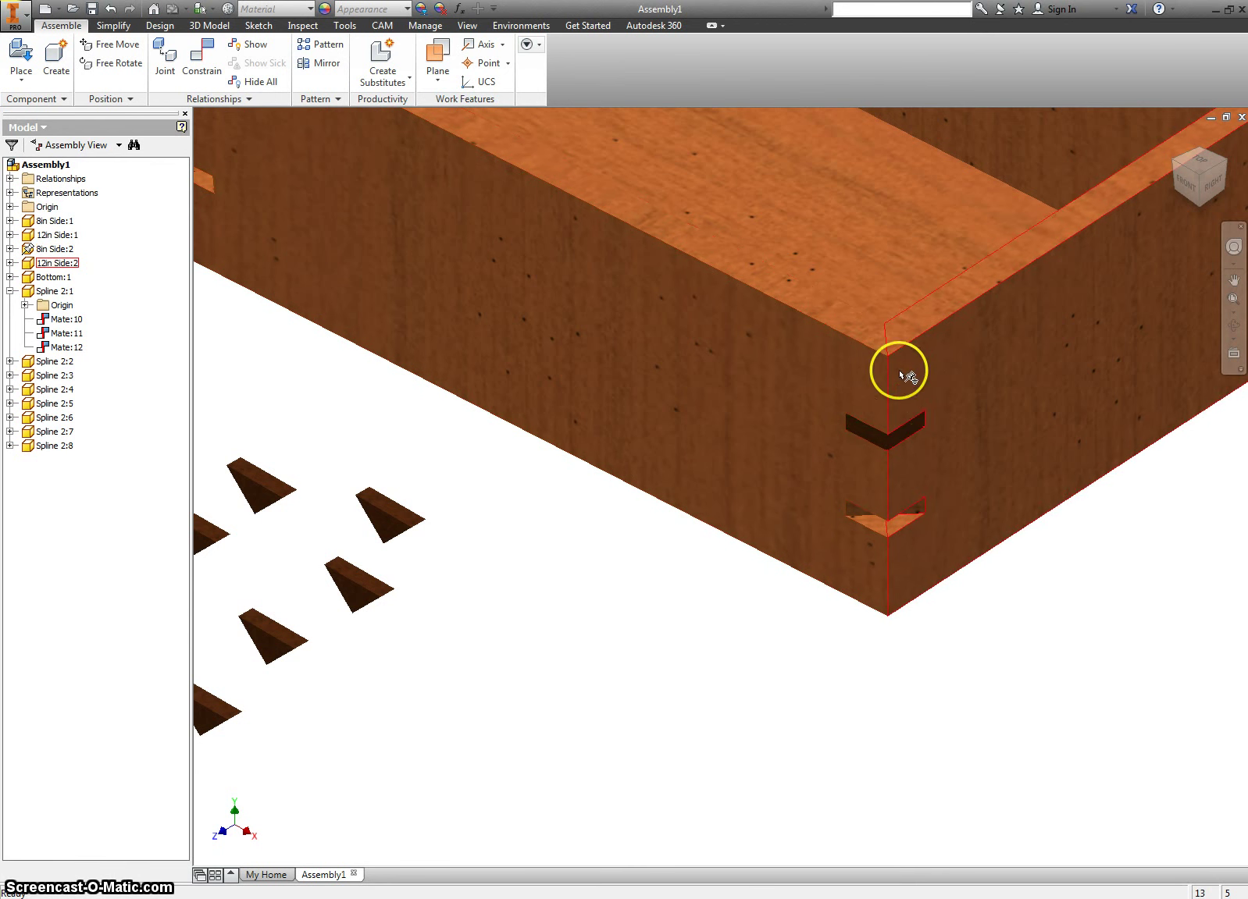
Step: Mate a loose wedge's faces to the lower corner slot, applying each mate
click(201, 64)
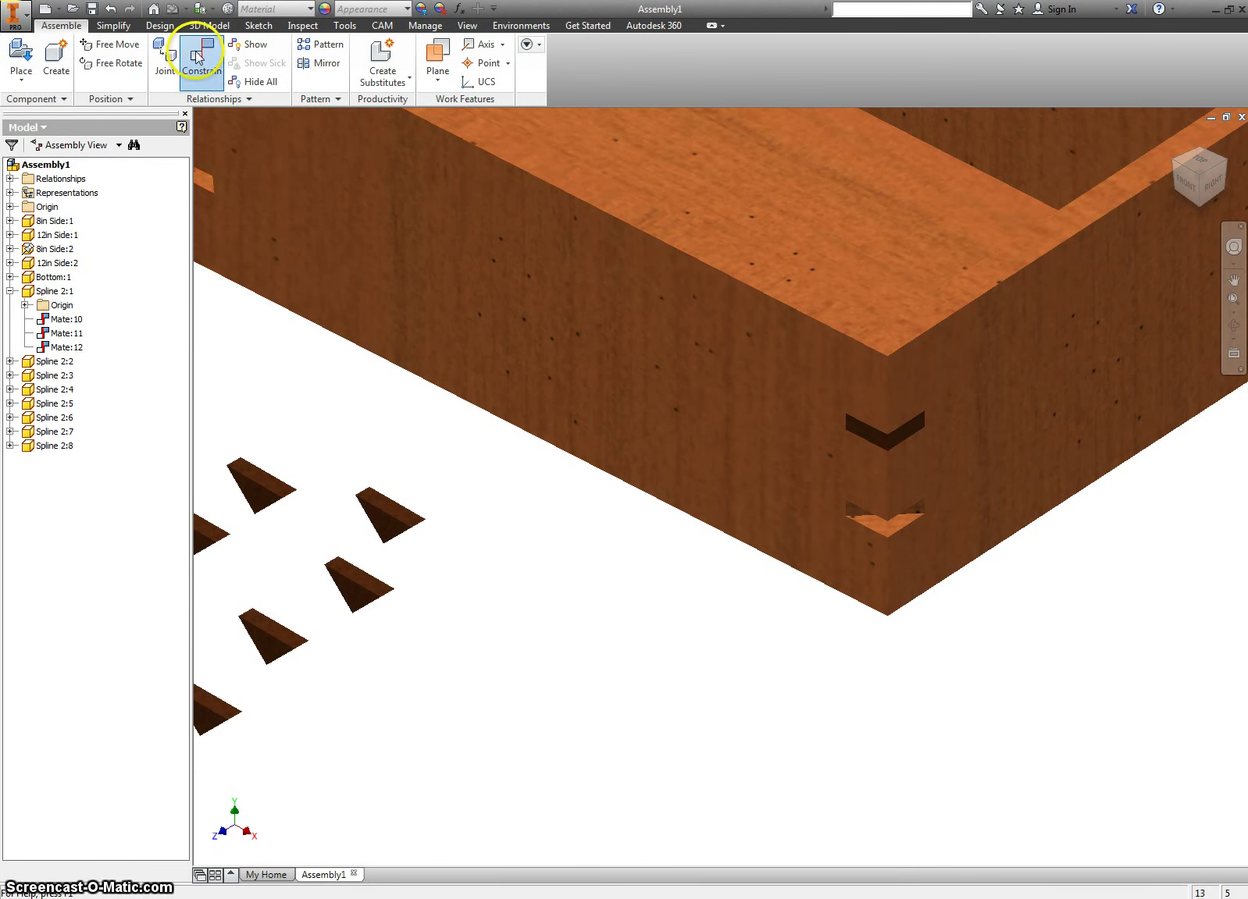
click(390, 507)
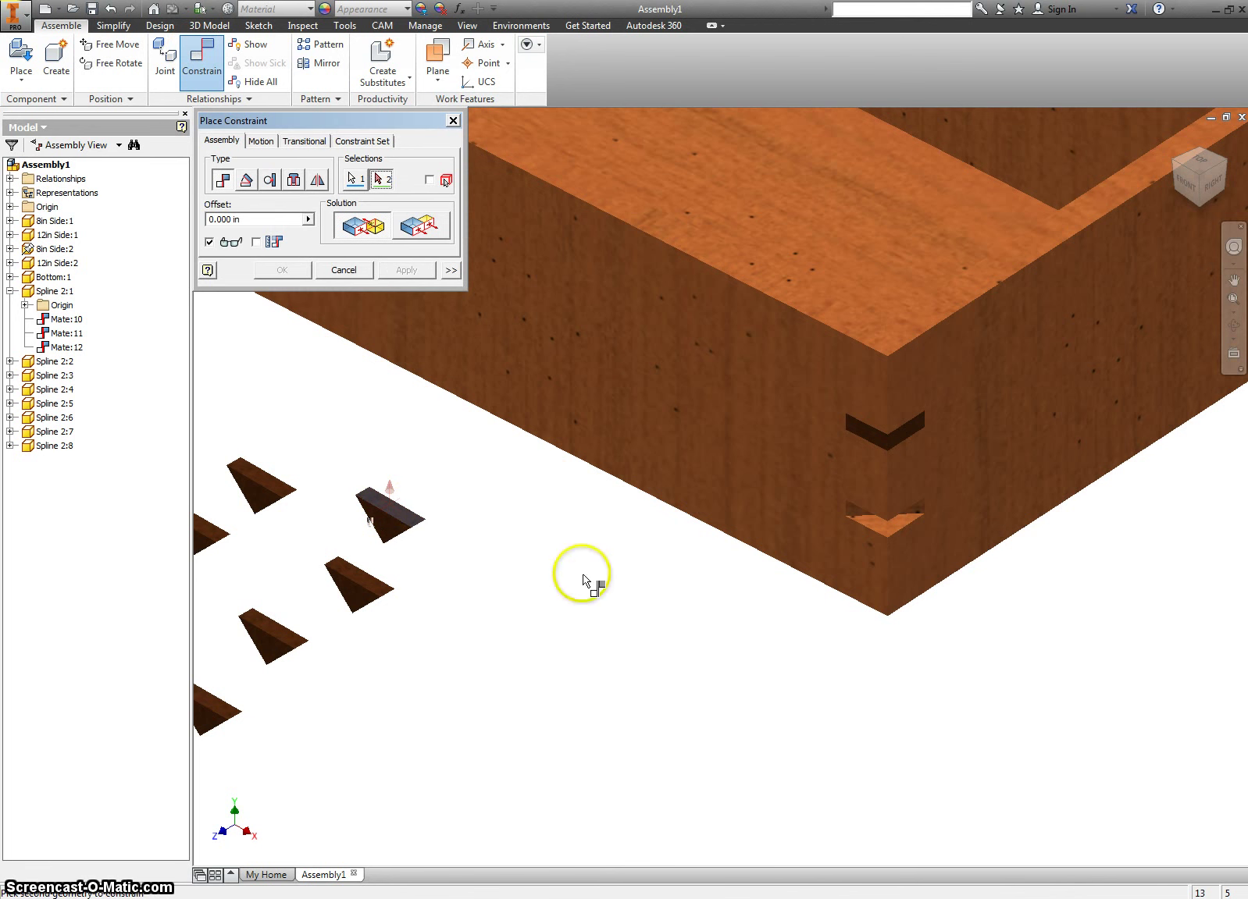
click(852, 516)
click(391, 273)
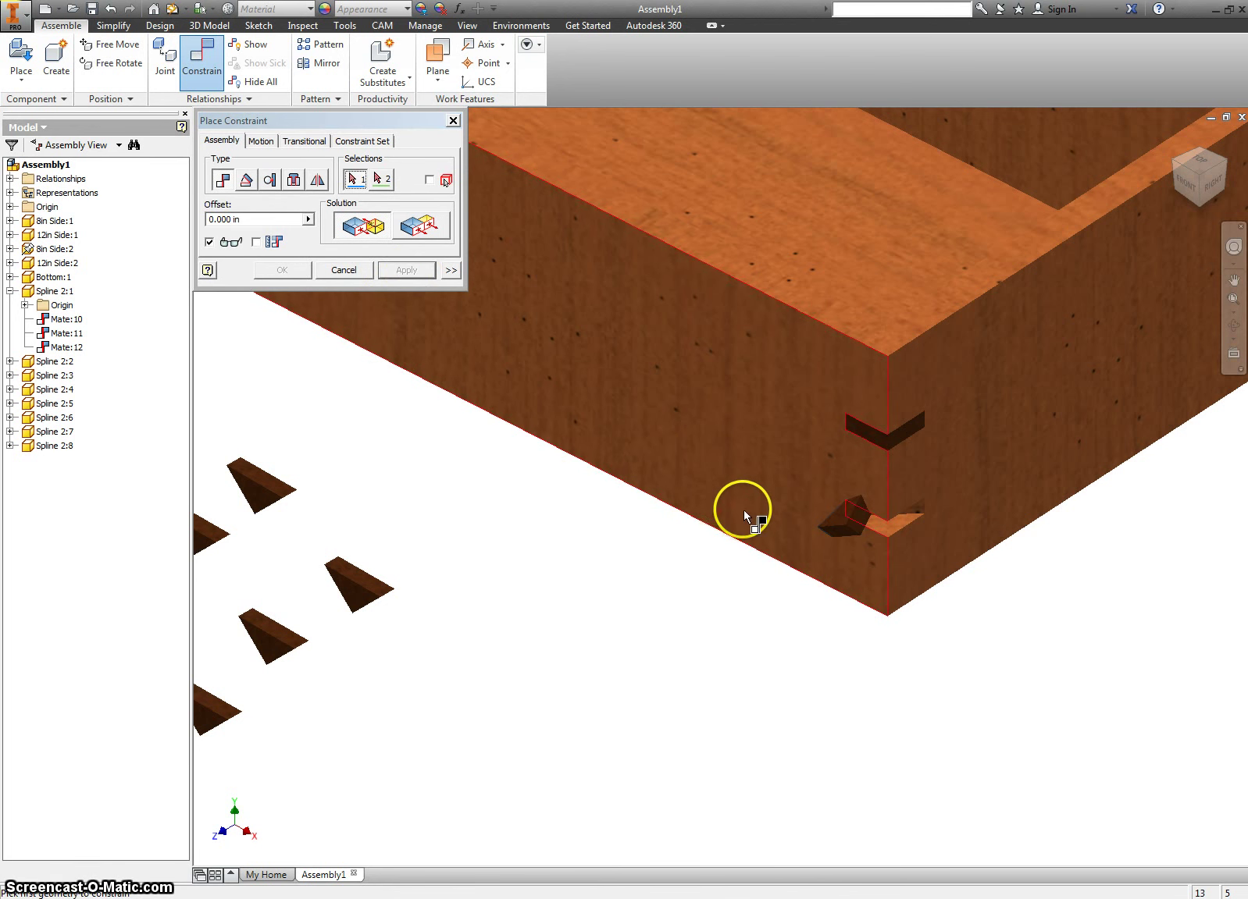
scroll(747, 520, up, 2)
scroll(849, 516, up, 2)
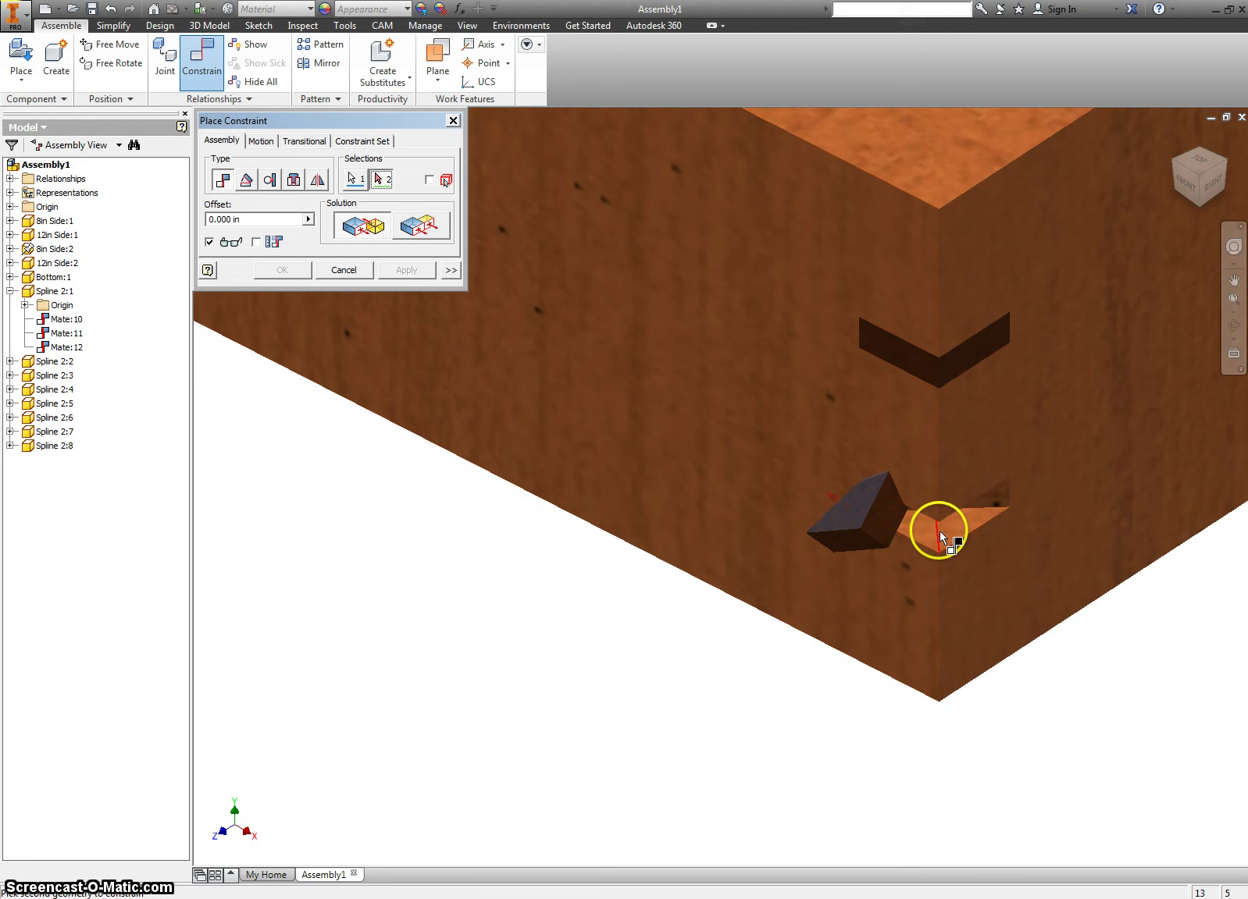
click(962, 526)
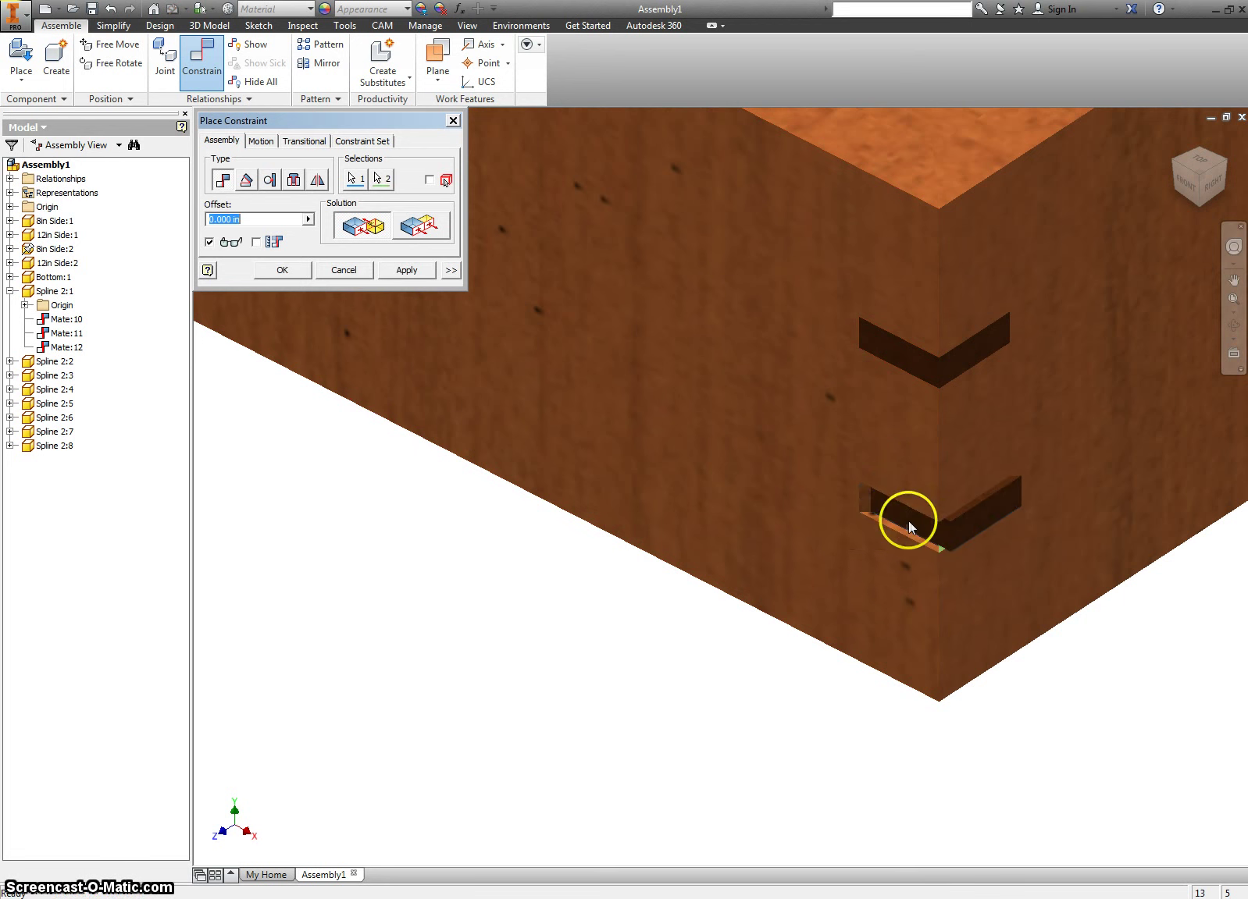
click(417, 273)
click(870, 504)
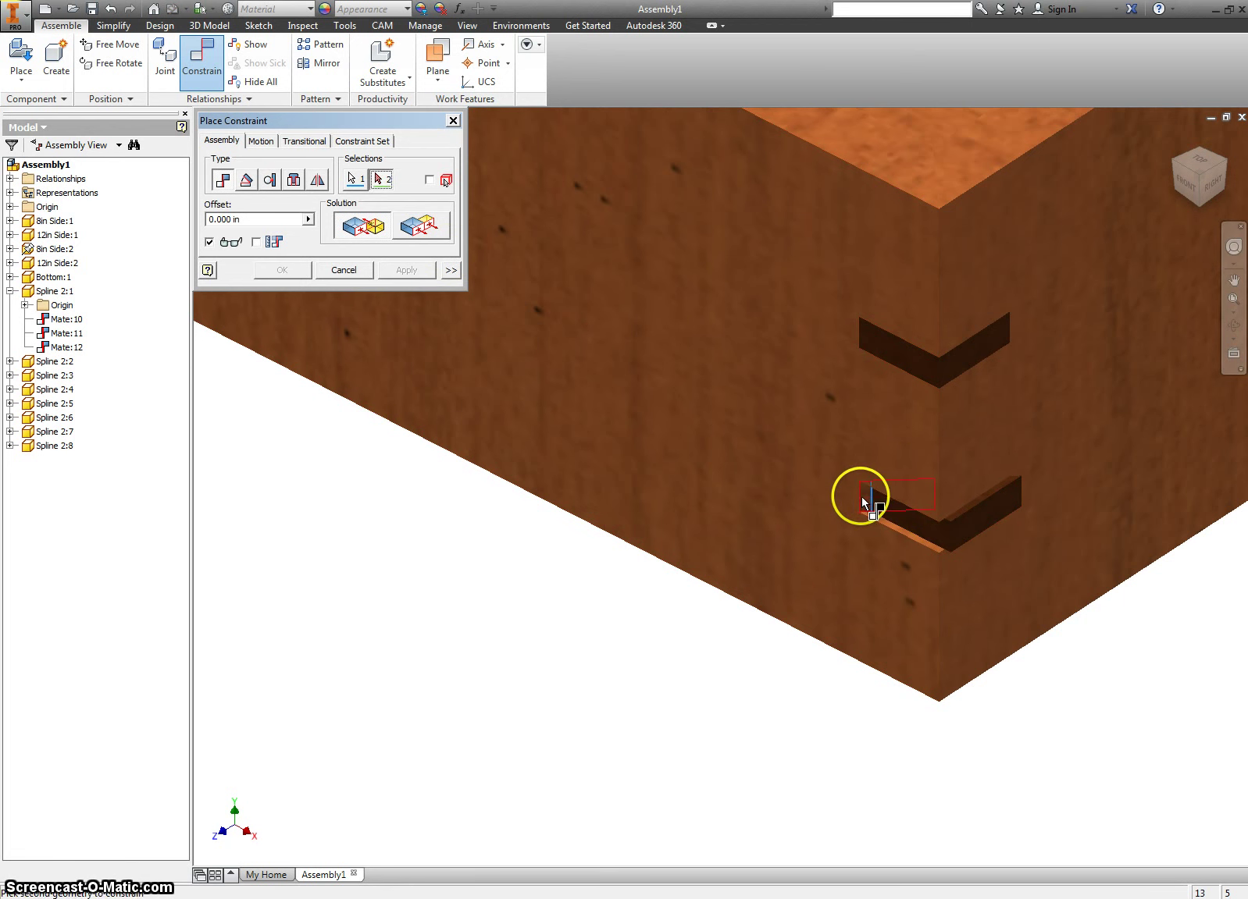
click(416, 273)
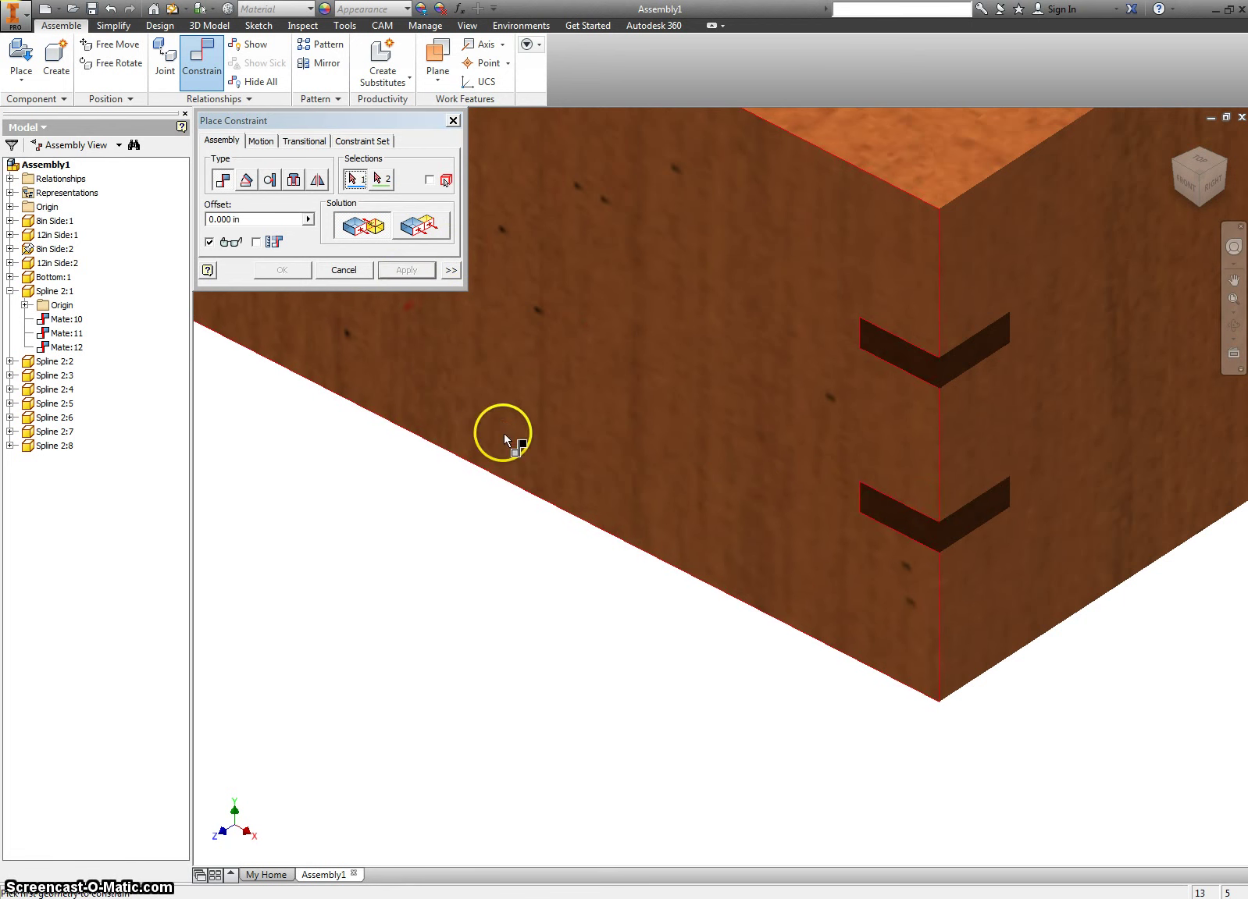
scroll(501, 489, down, 5)
scroll(404, 459, up, 3)
scroll(475, 561, up, 2)
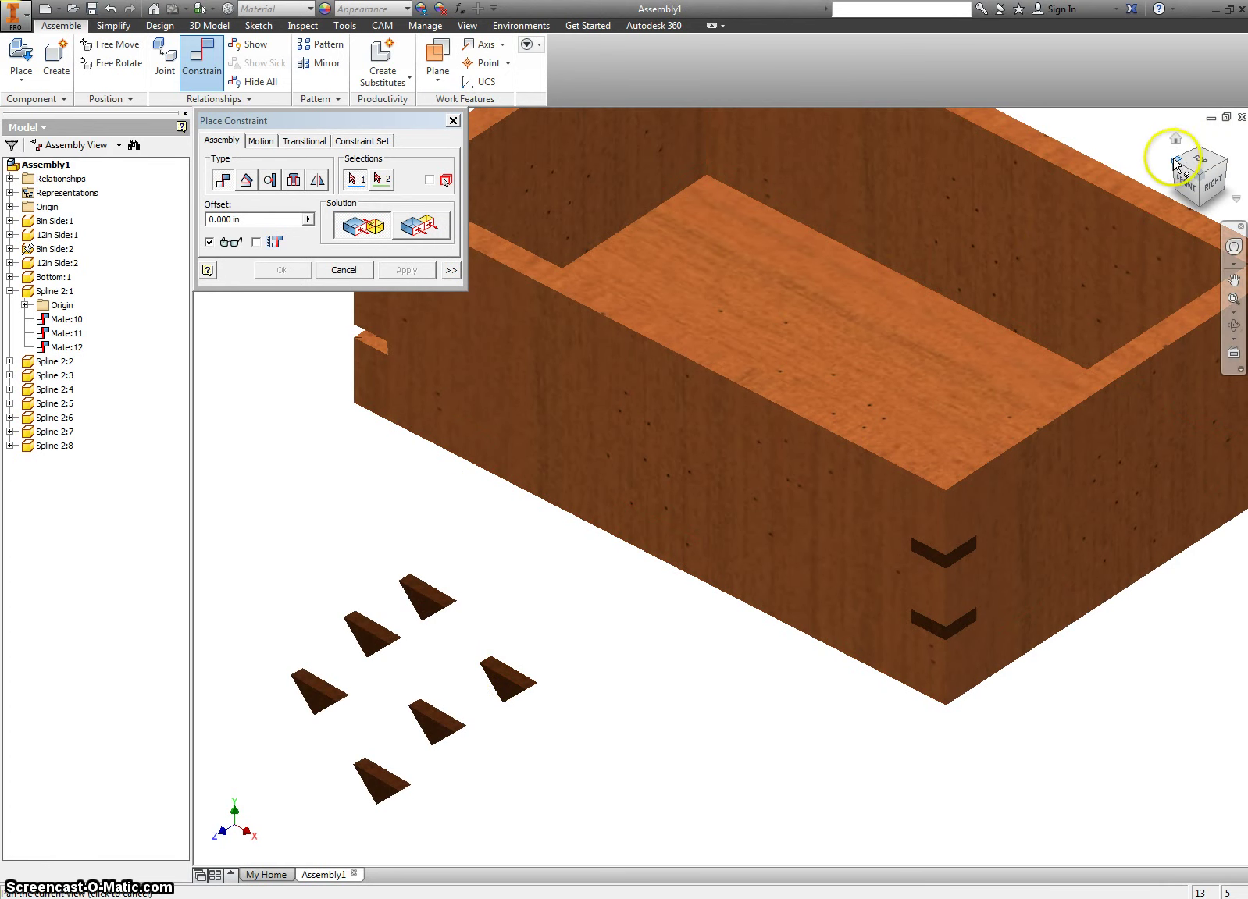
scroll(933, 438, down, 3)
scroll(751, 641, down, 2)
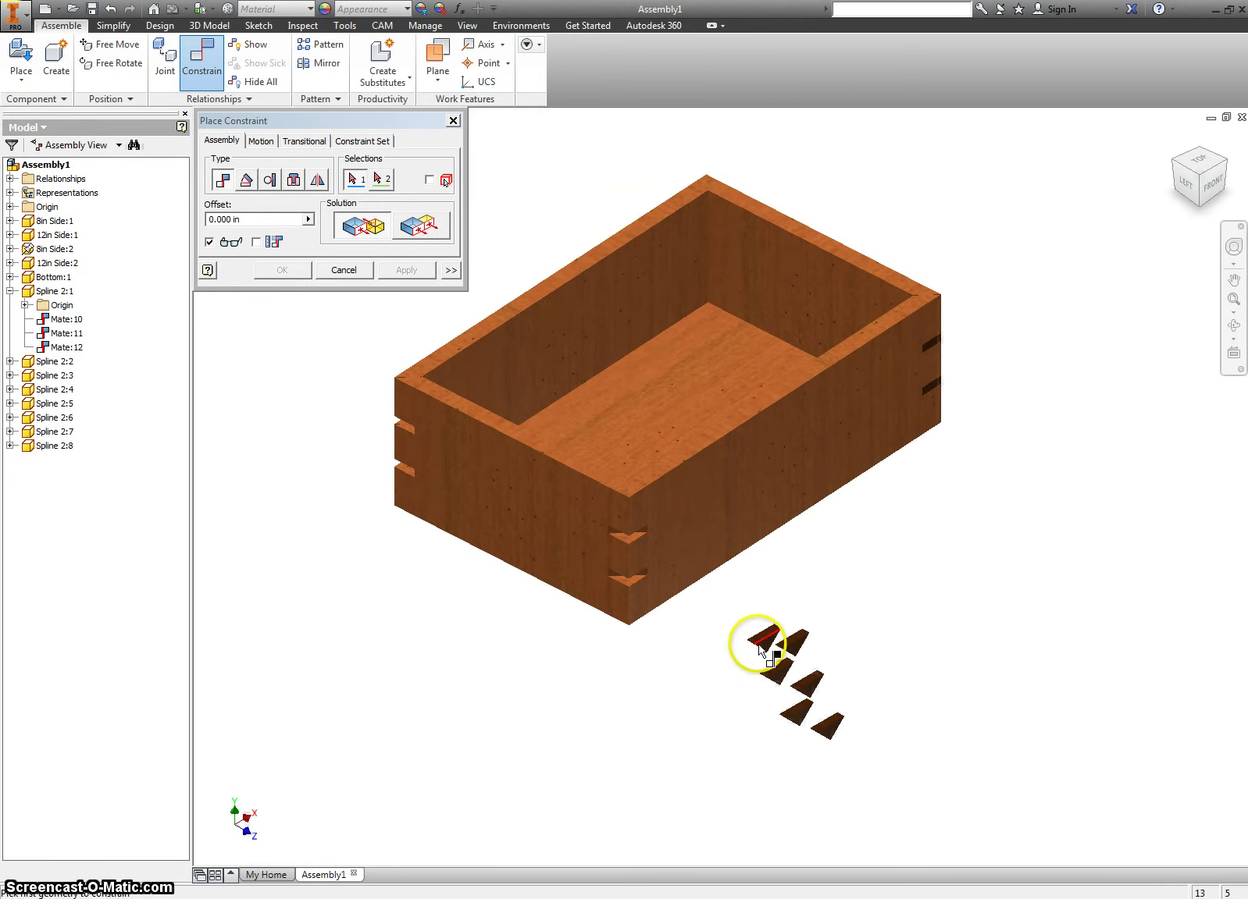
scroll(767, 622, up, 4)
Step: Seat a spline flush in the corner's upper slot with three applied mates
click(767, 621)
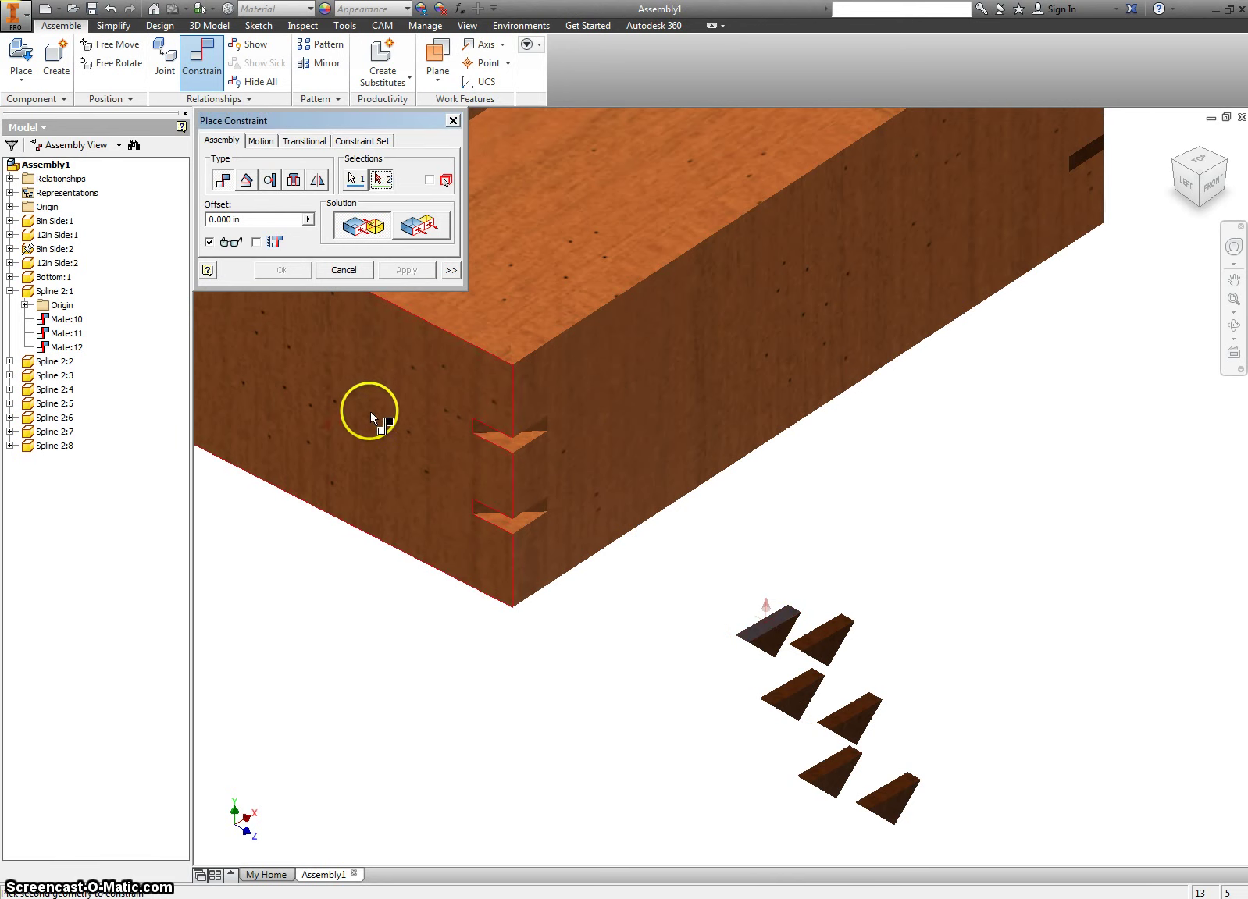
scroll(481, 429, up, 2)
click(478, 426)
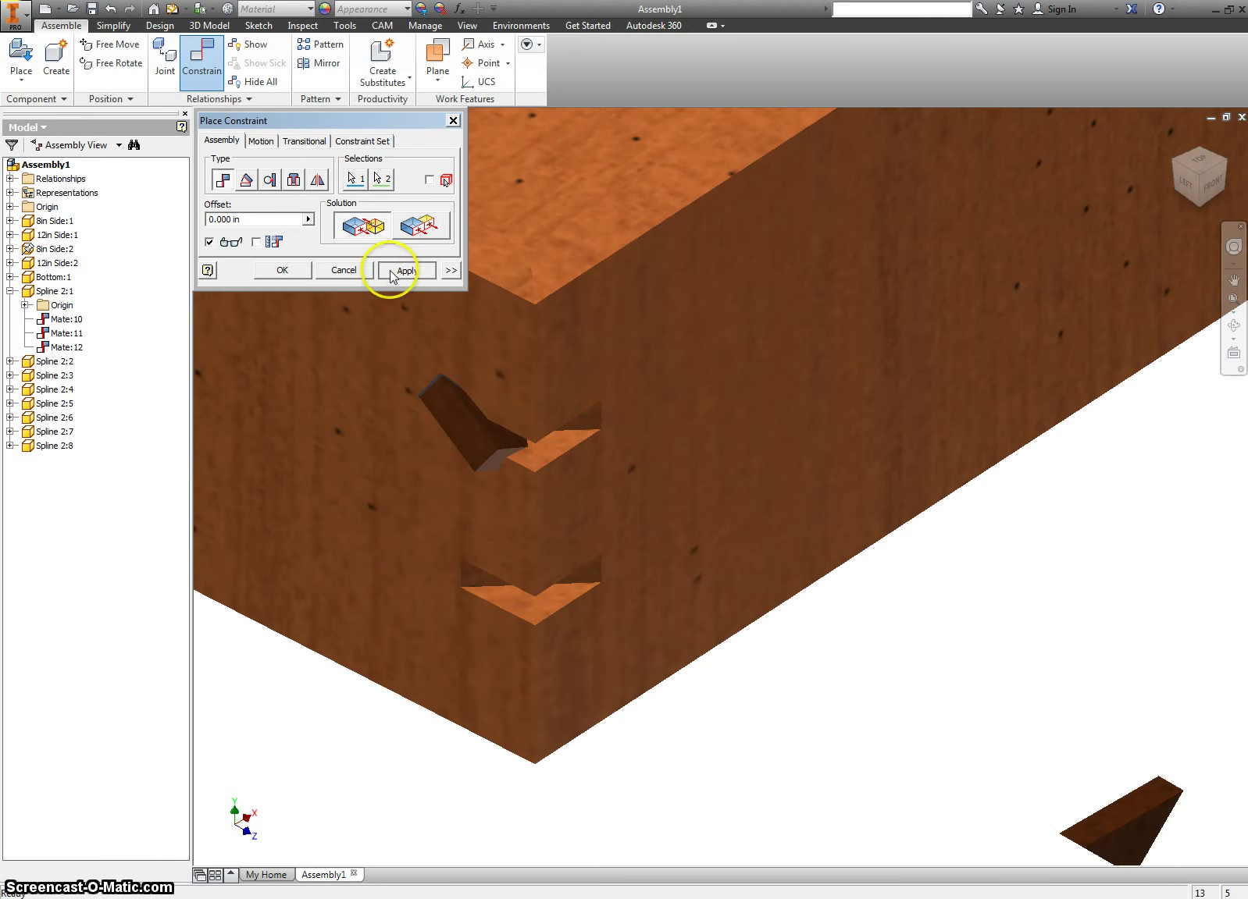
click(403, 271)
click(500, 434)
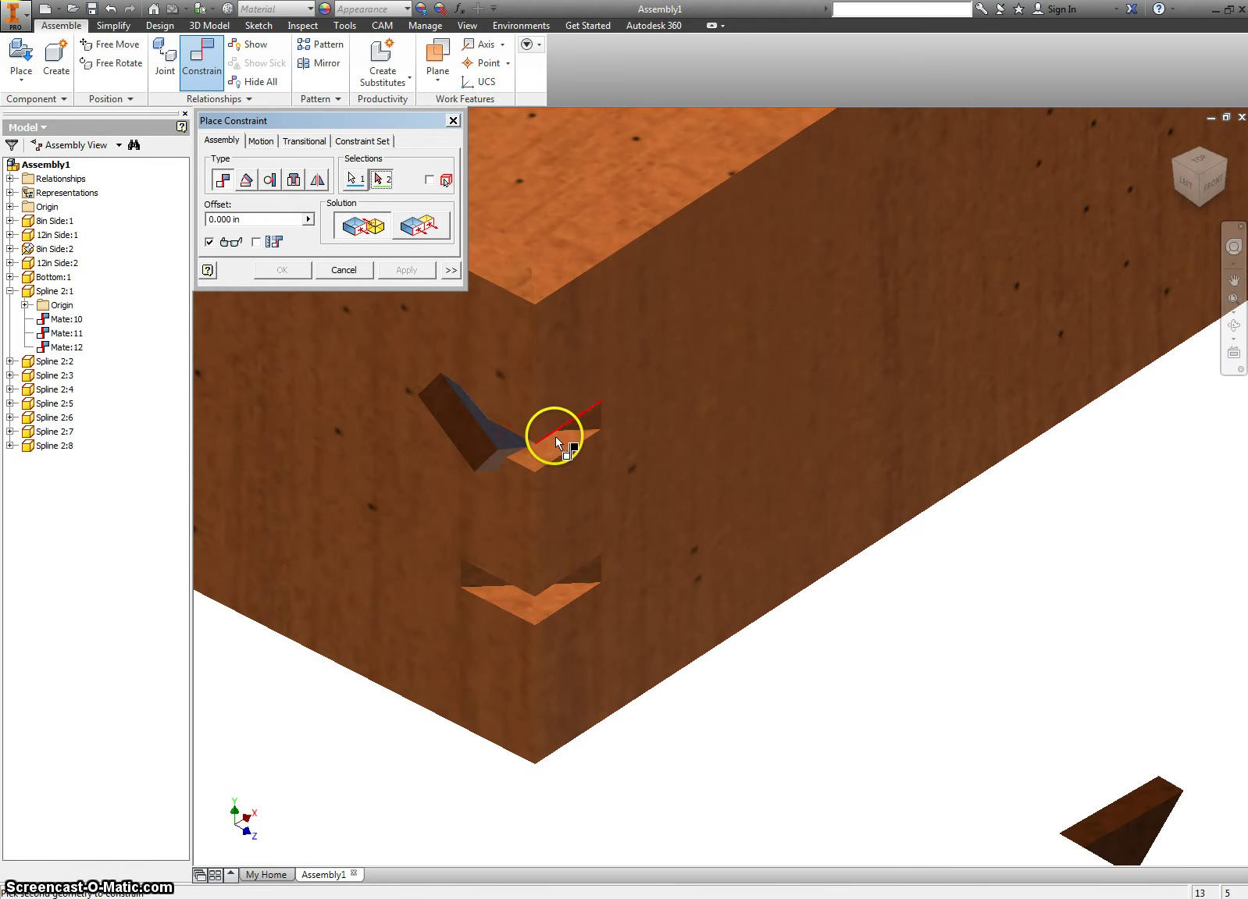
click(556, 438)
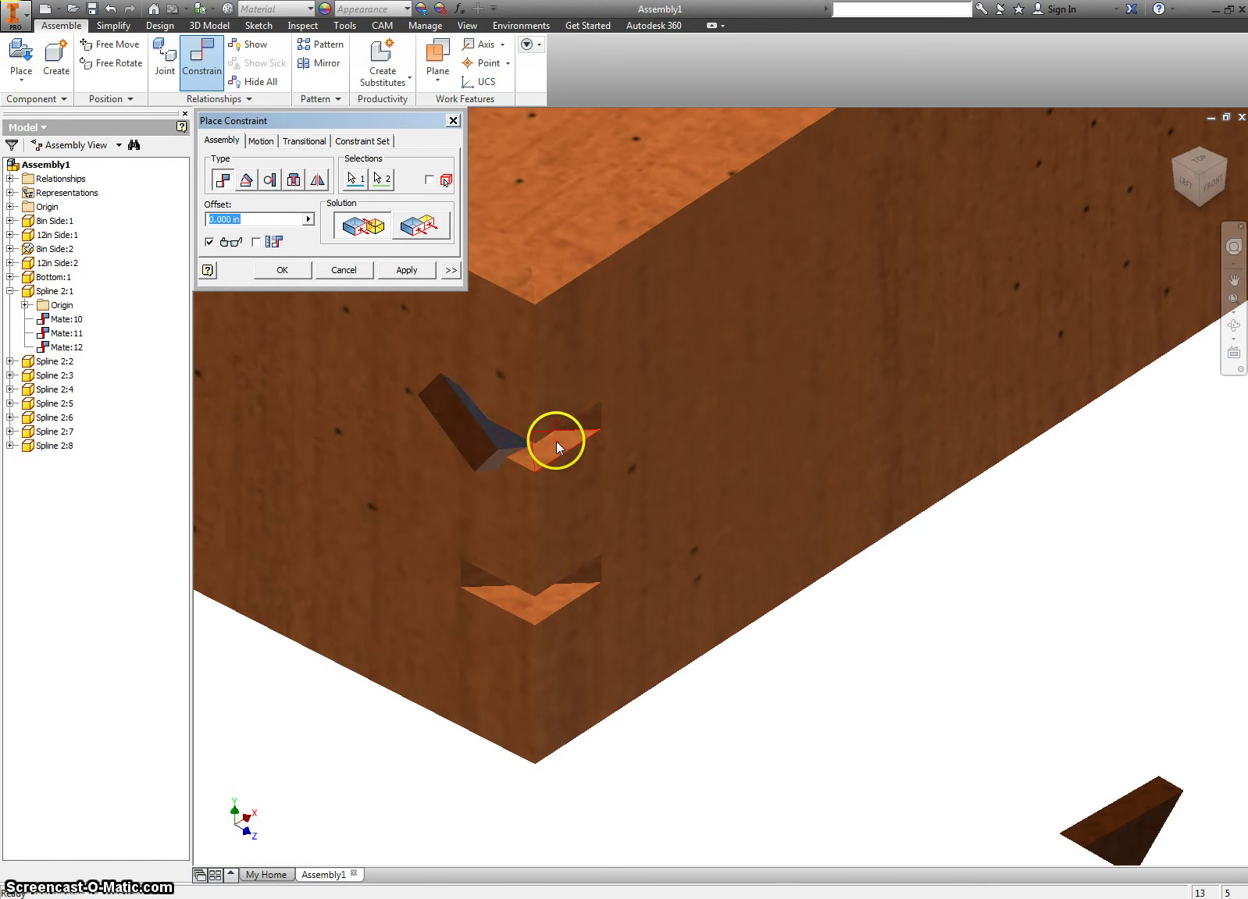
click(390, 273)
click(489, 434)
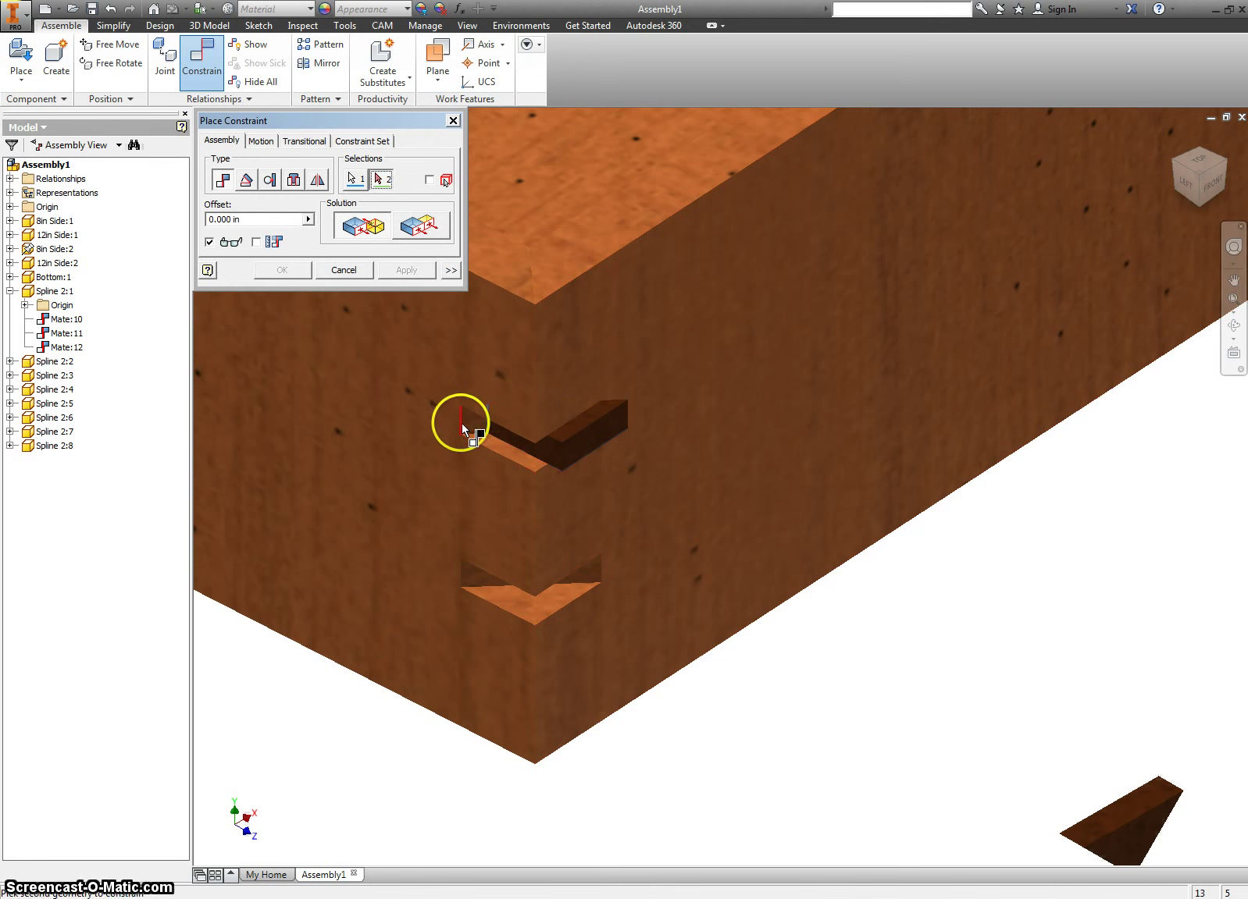
click(466, 433)
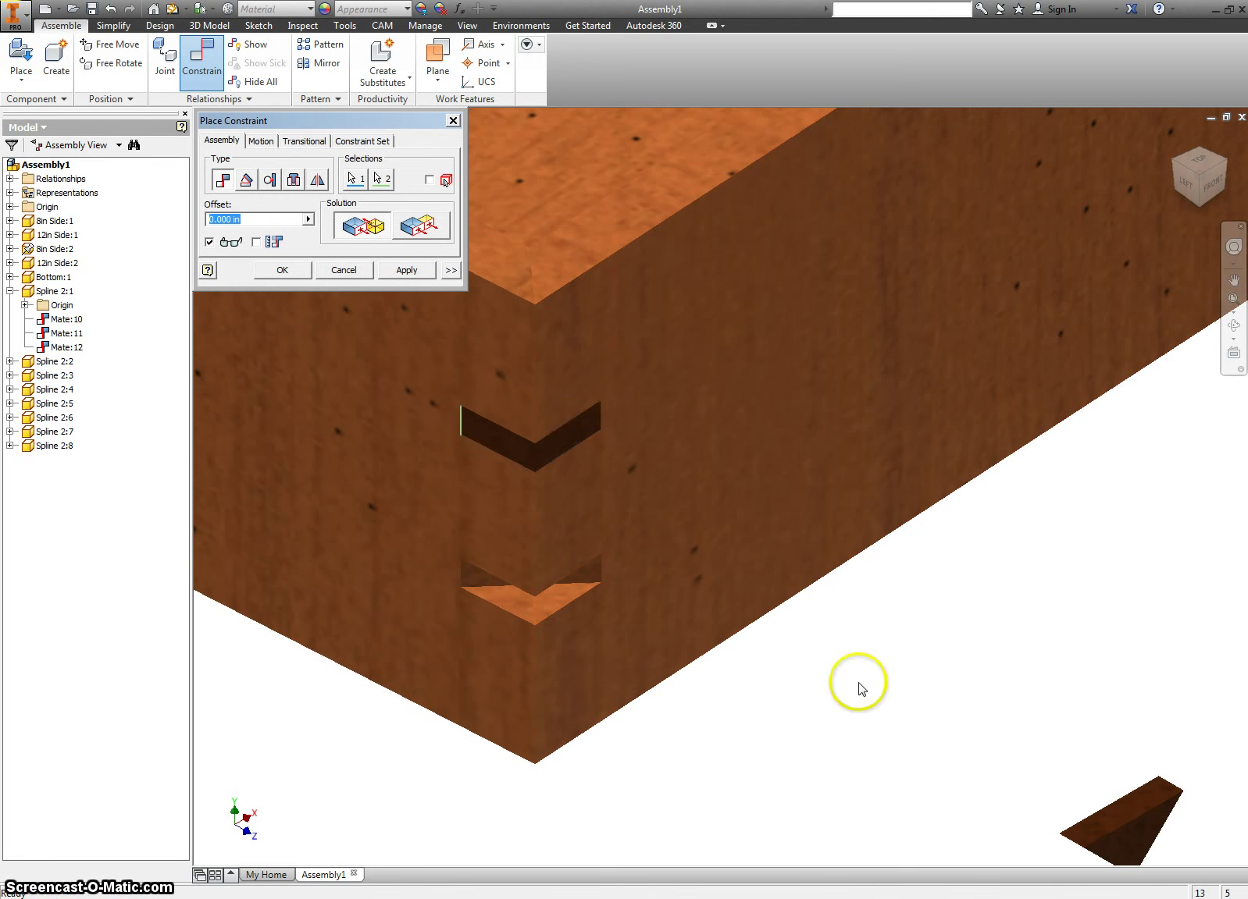
click(407, 272)
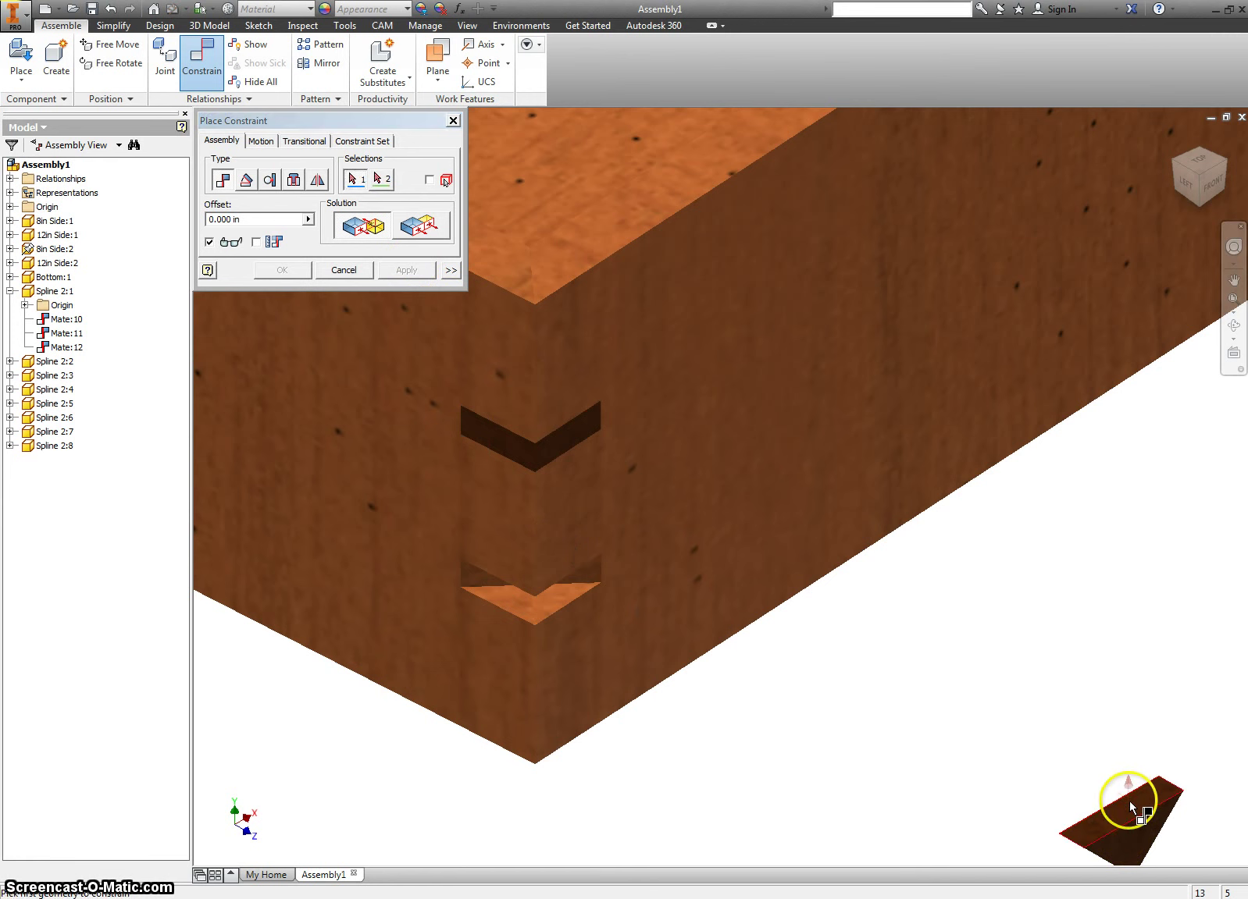
Step: Seat another spline flush in the same corner's lower slot with three mates
click(1129, 801)
click(474, 582)
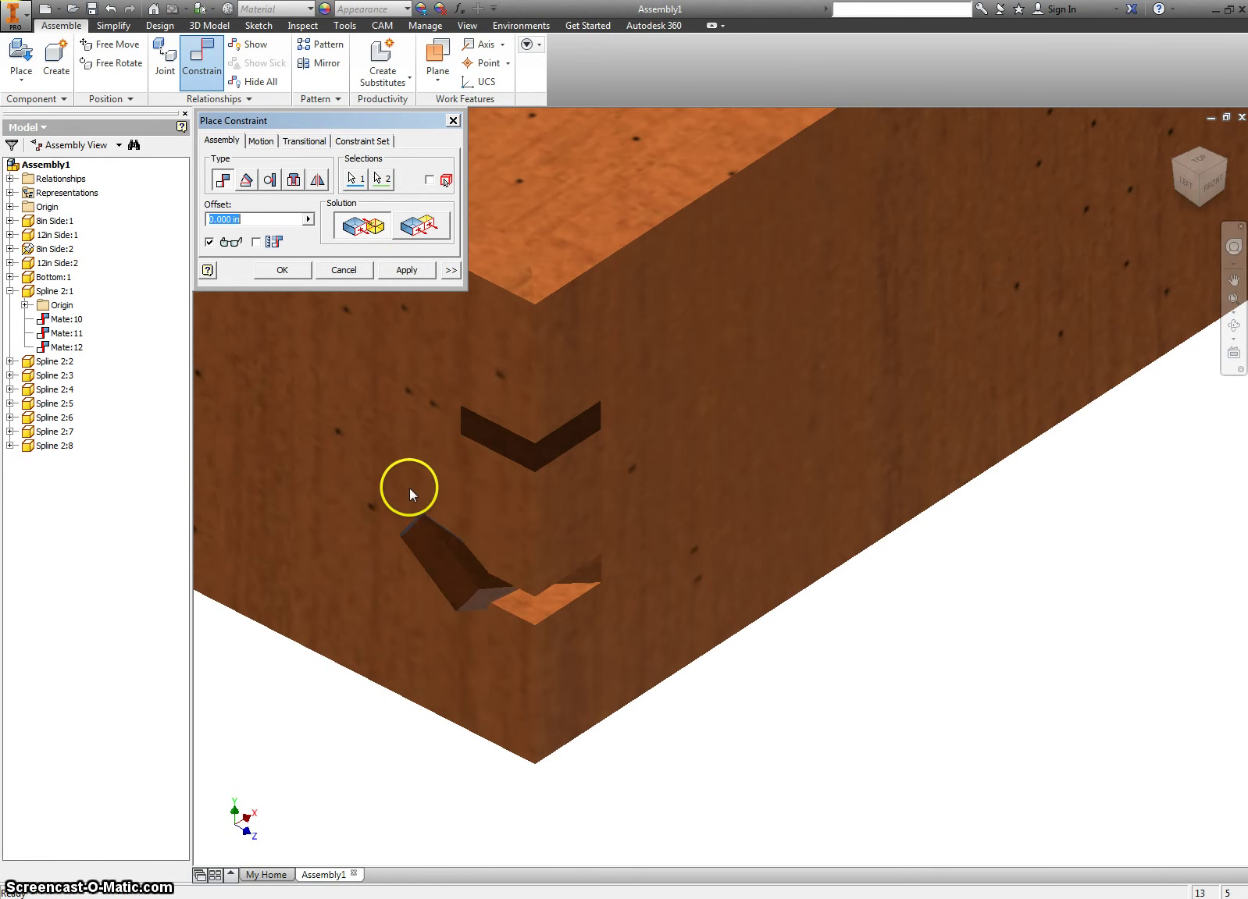
click(407, 271)
click(469, 564)
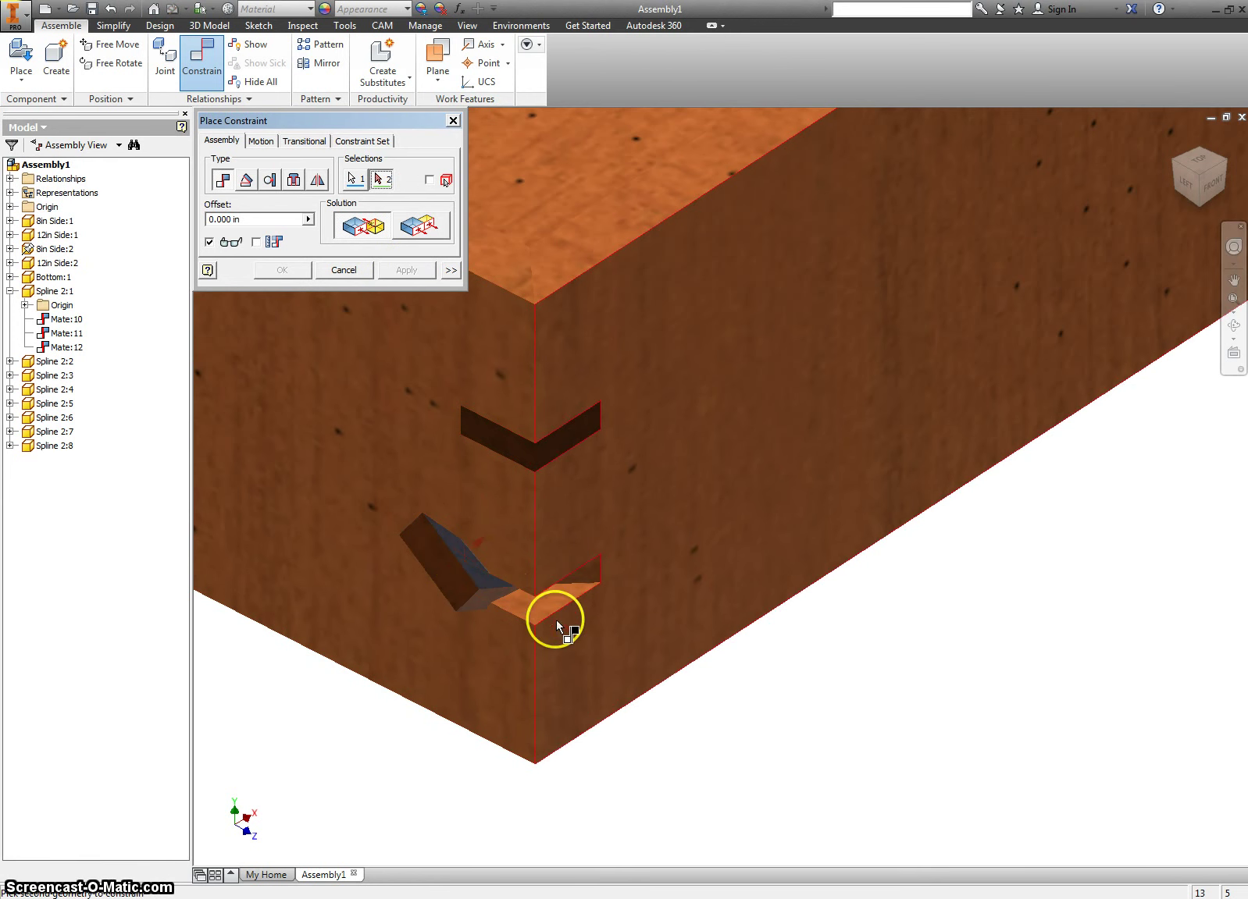
click(566, 592)
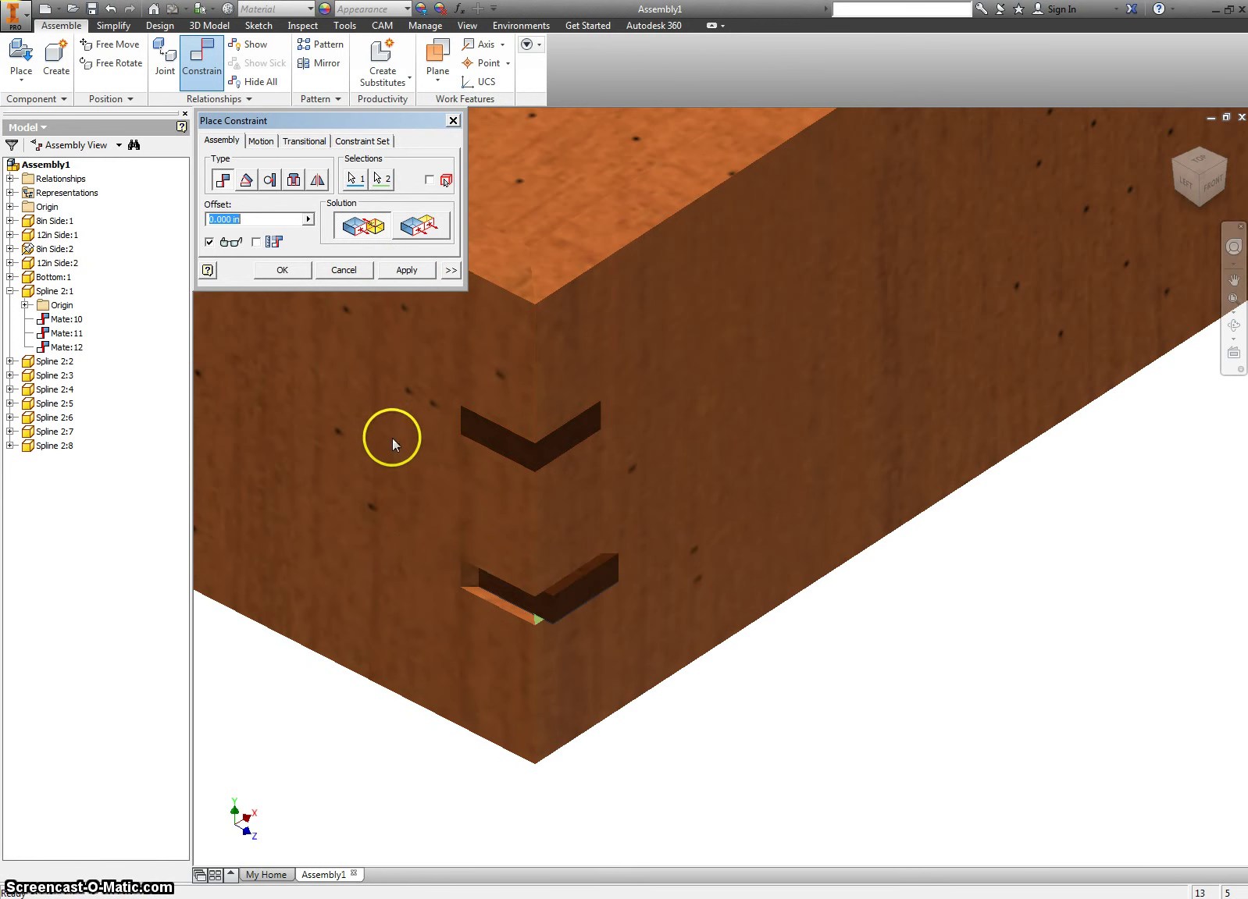
click(402, 270)
click(477, 584)
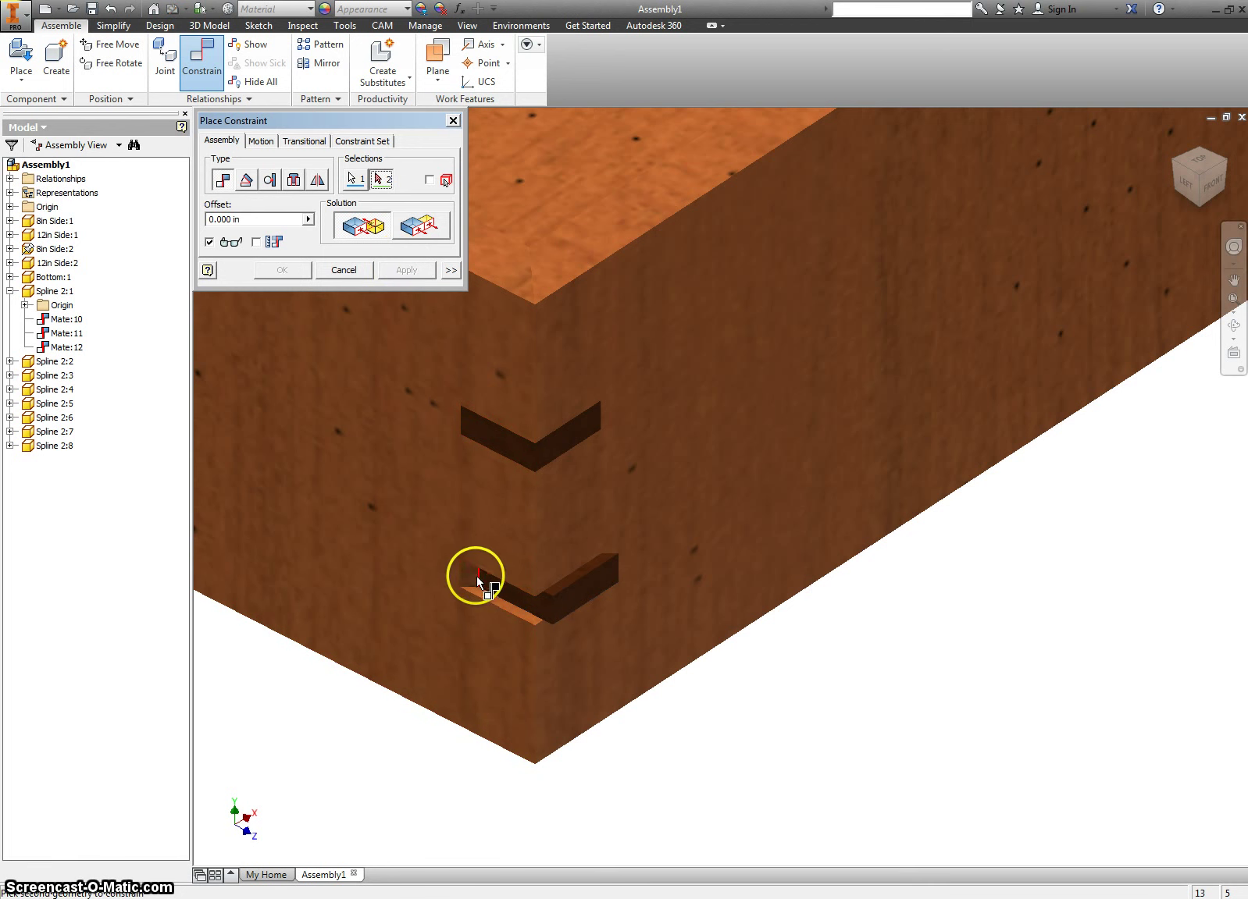
click(459, 579)
click(398, 270)
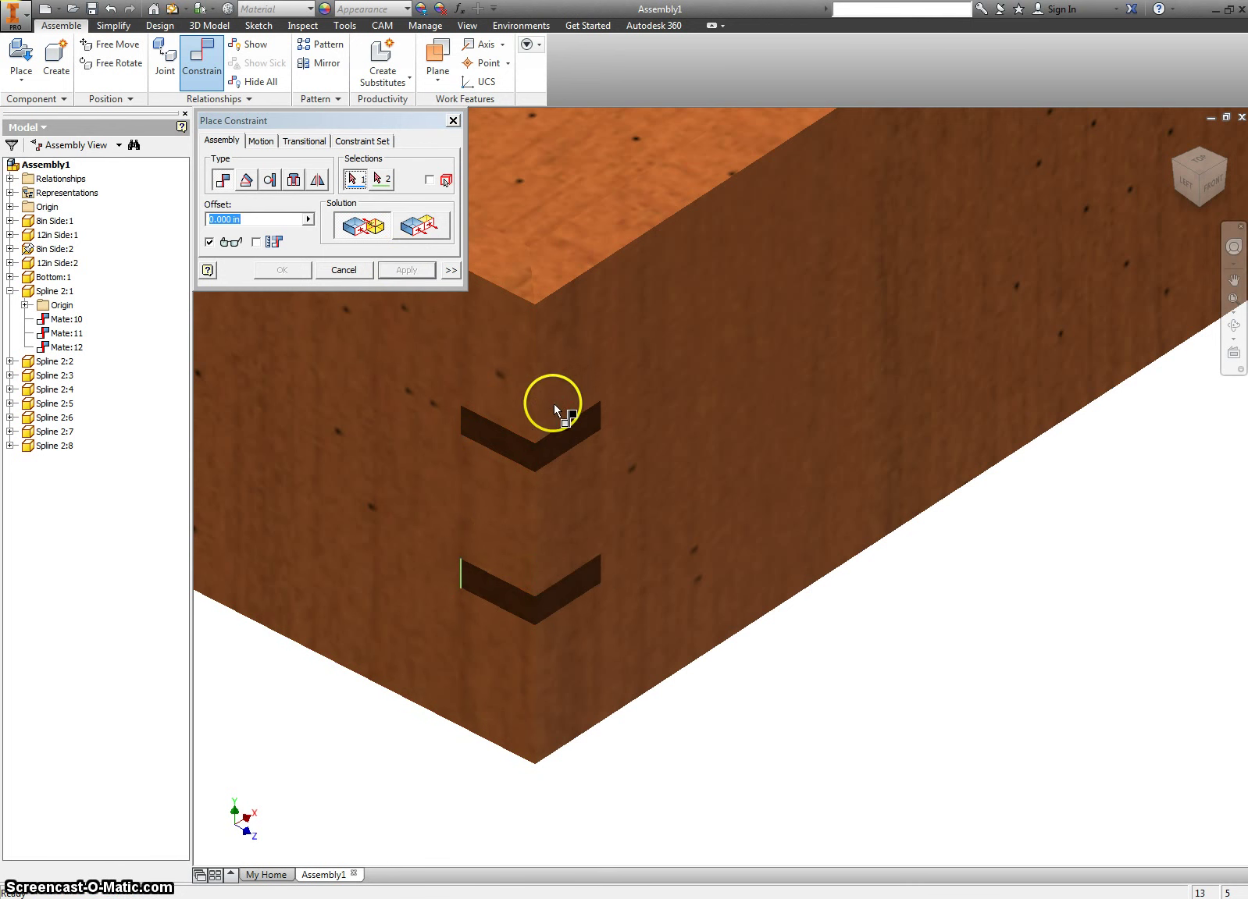
scroll(570, 440, up, 5)
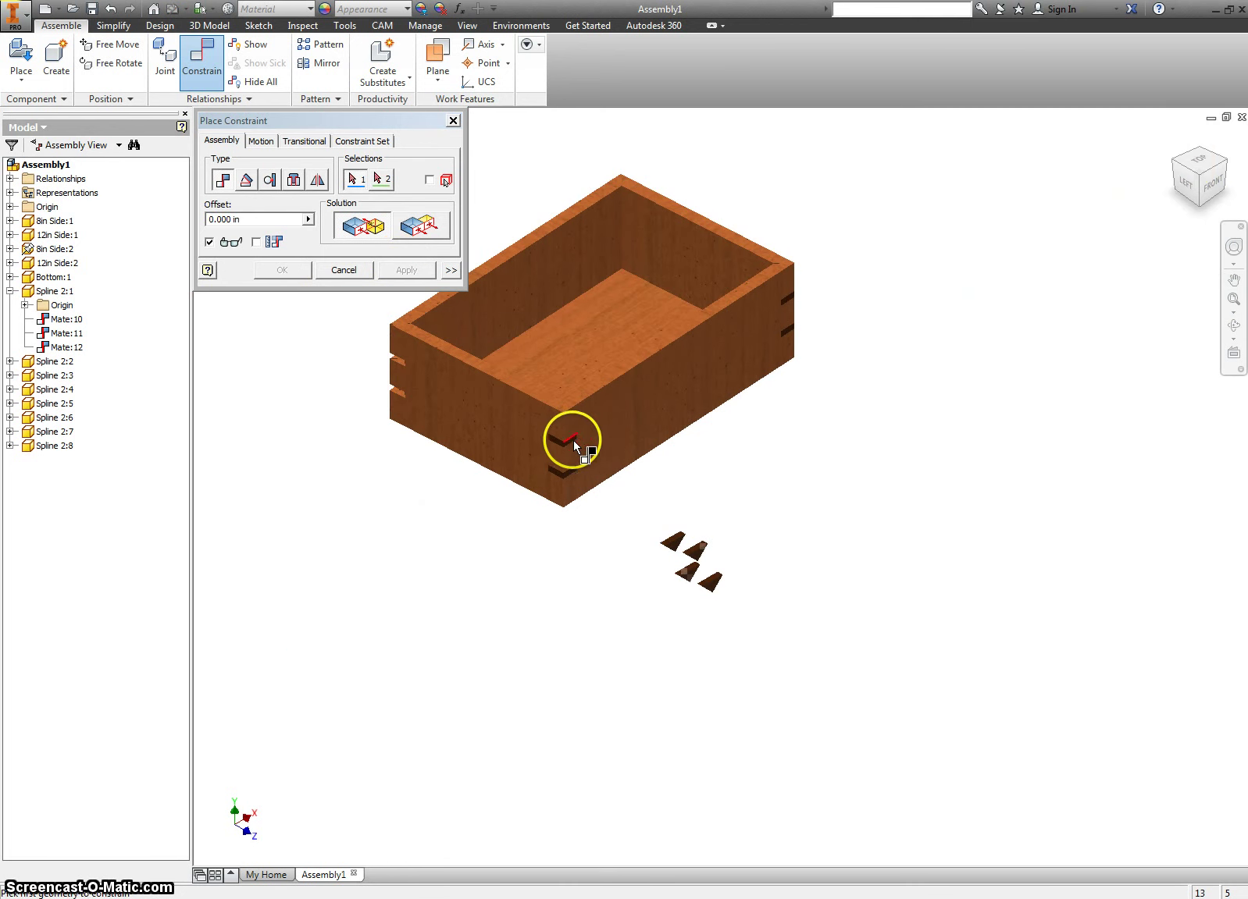
Step: Turn to the back-left corner and mate a spline flush into its notch
click(1176, 164)
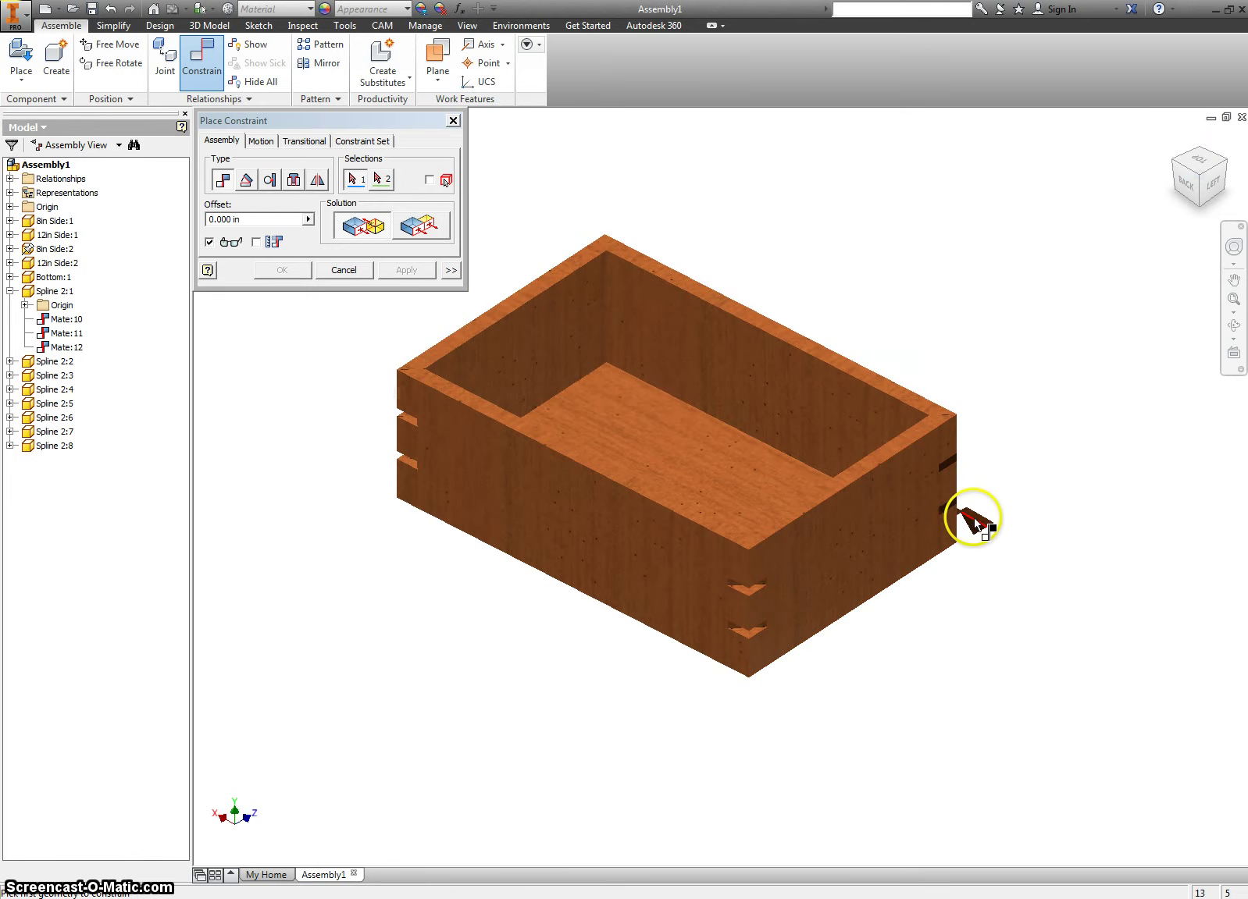
scroll(972, 520, down, 3)
click(975, 516)
scroll(961, 613, up, 2)
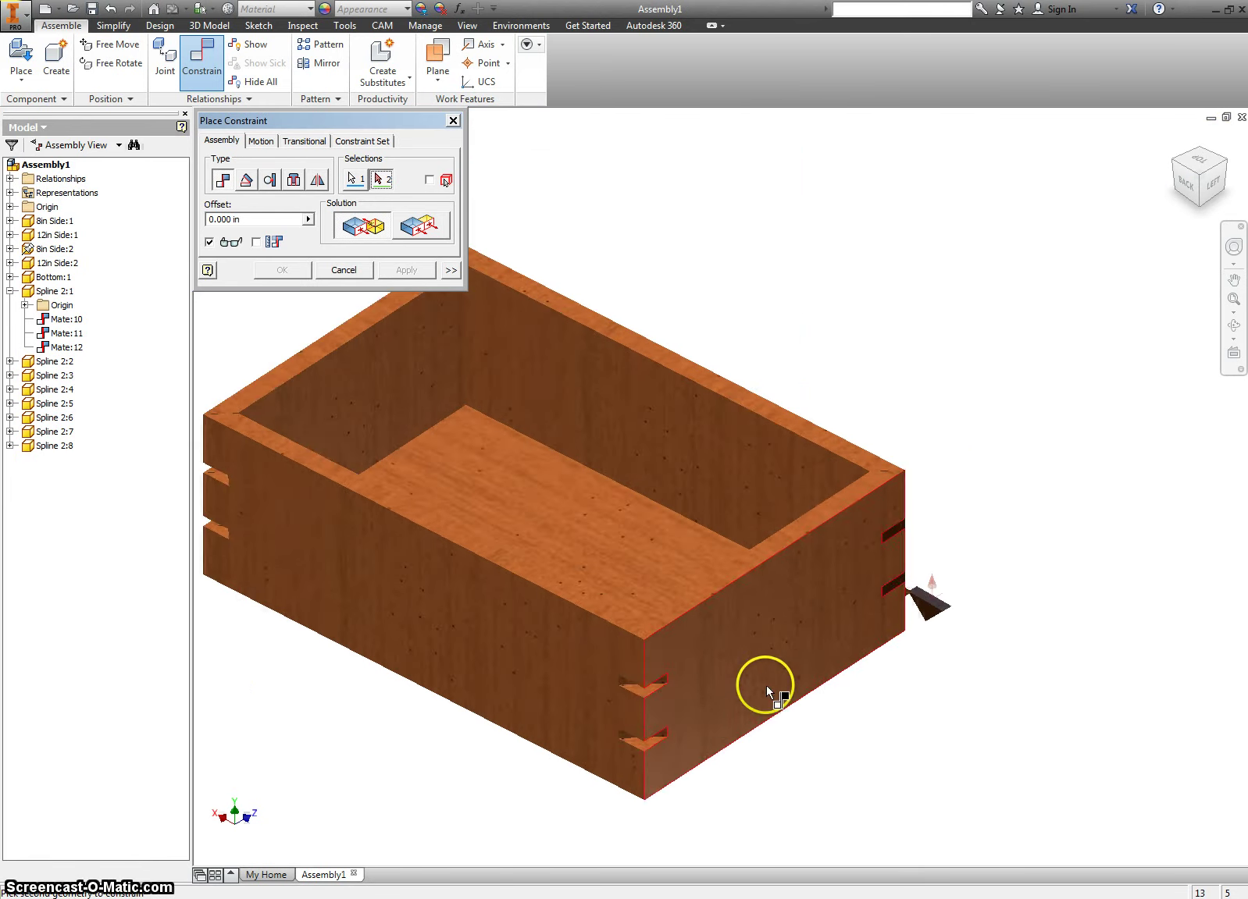
scroll(660, 681, down, 2)
scroll(667, 687, down, 2)
click(714, 672)
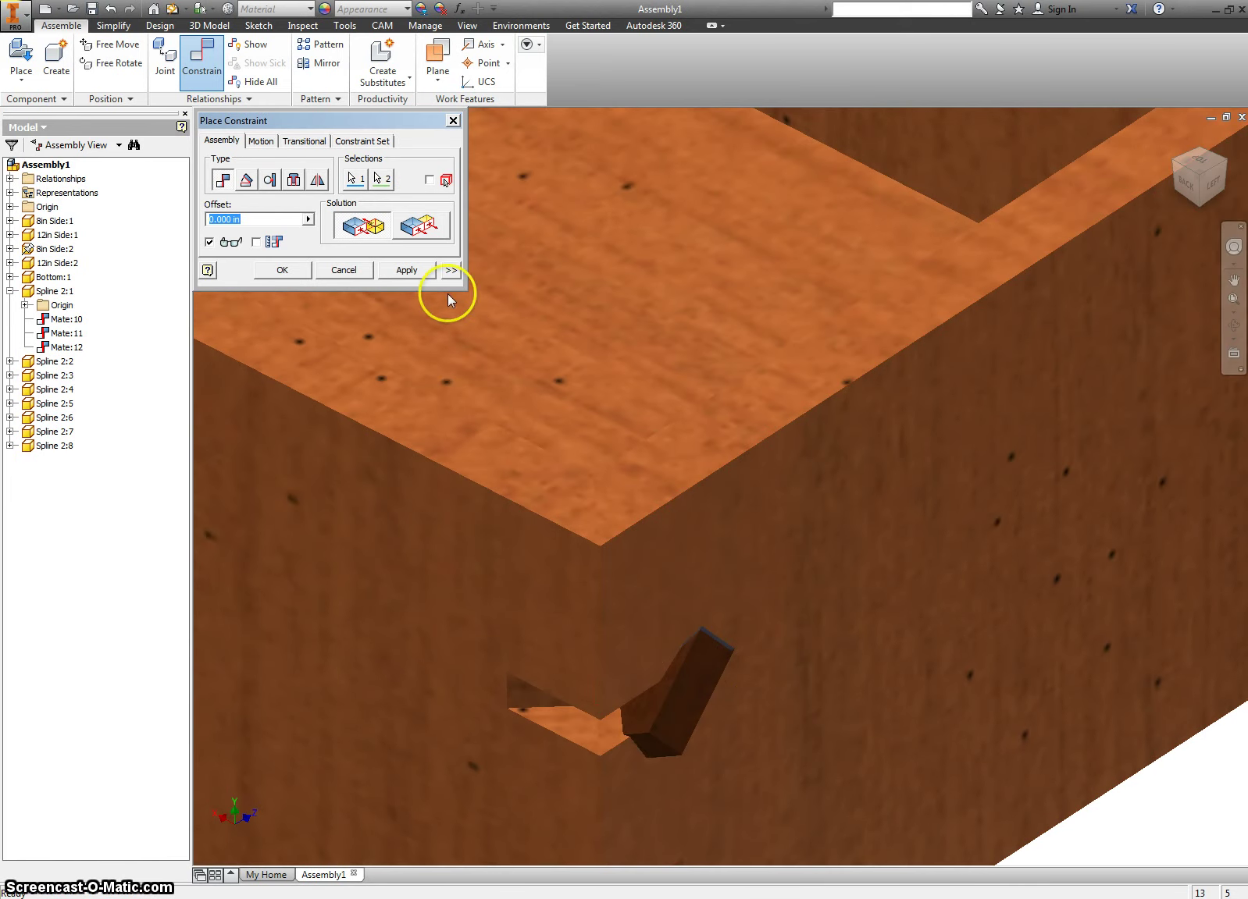
click(424, 269)
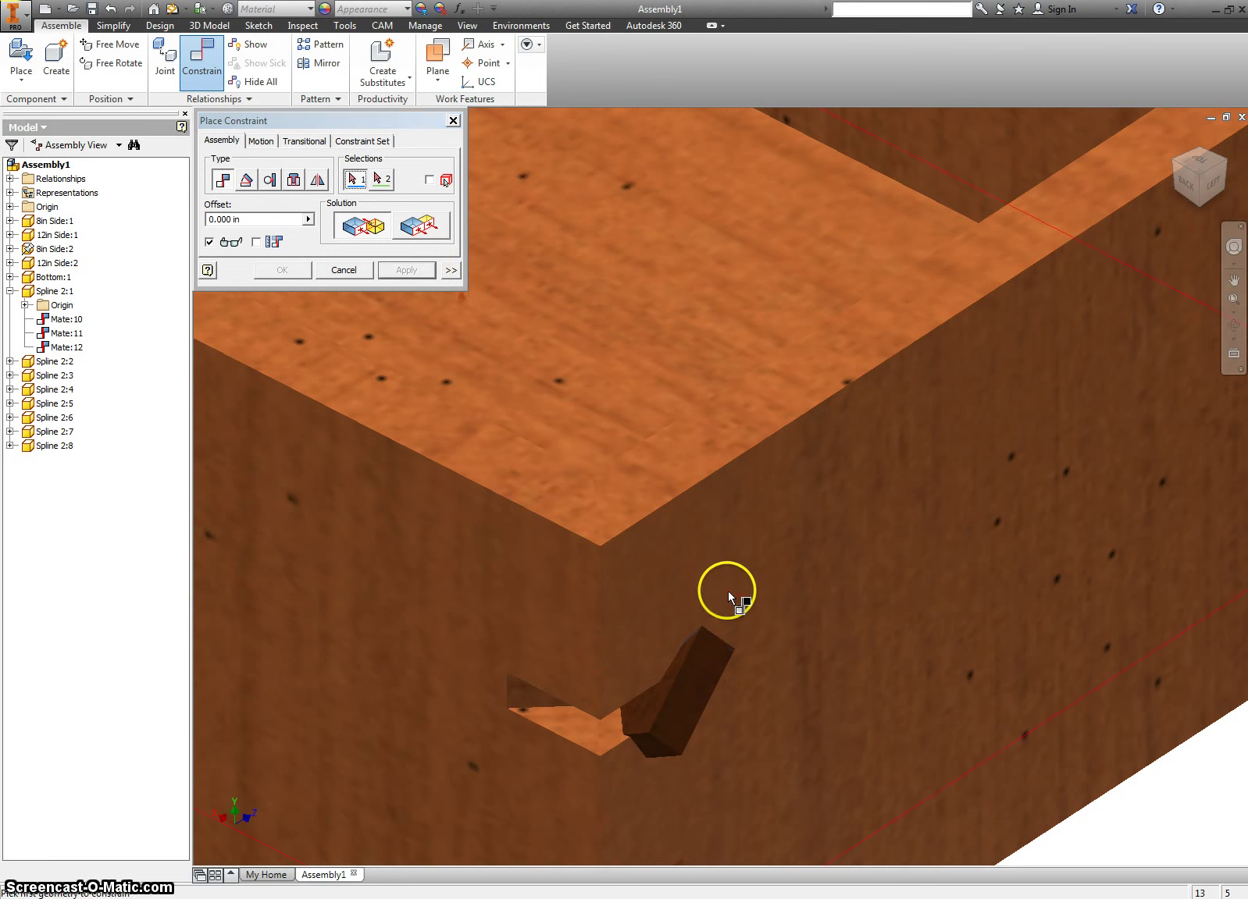
click(659, 699)
click(568, 725)
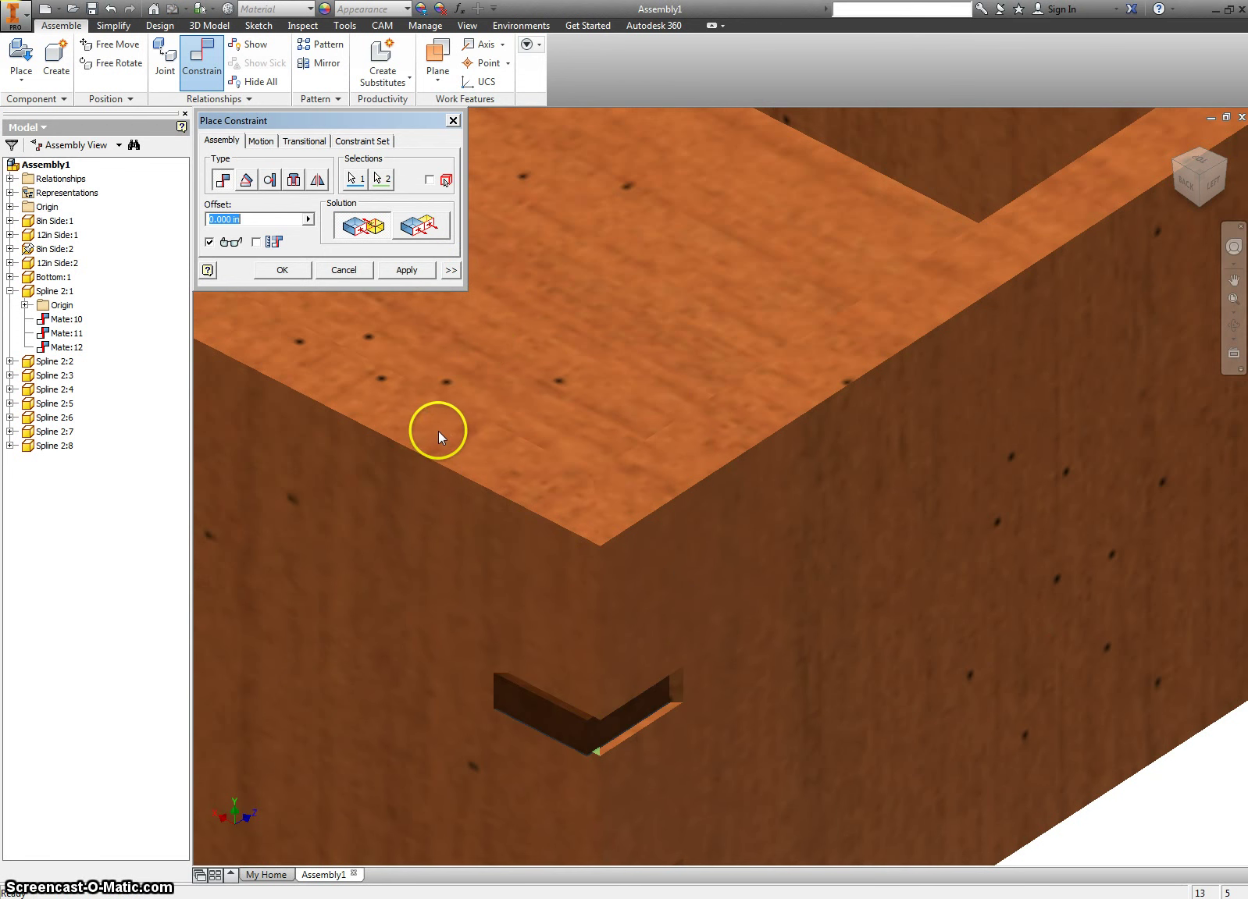
click(418, 272)
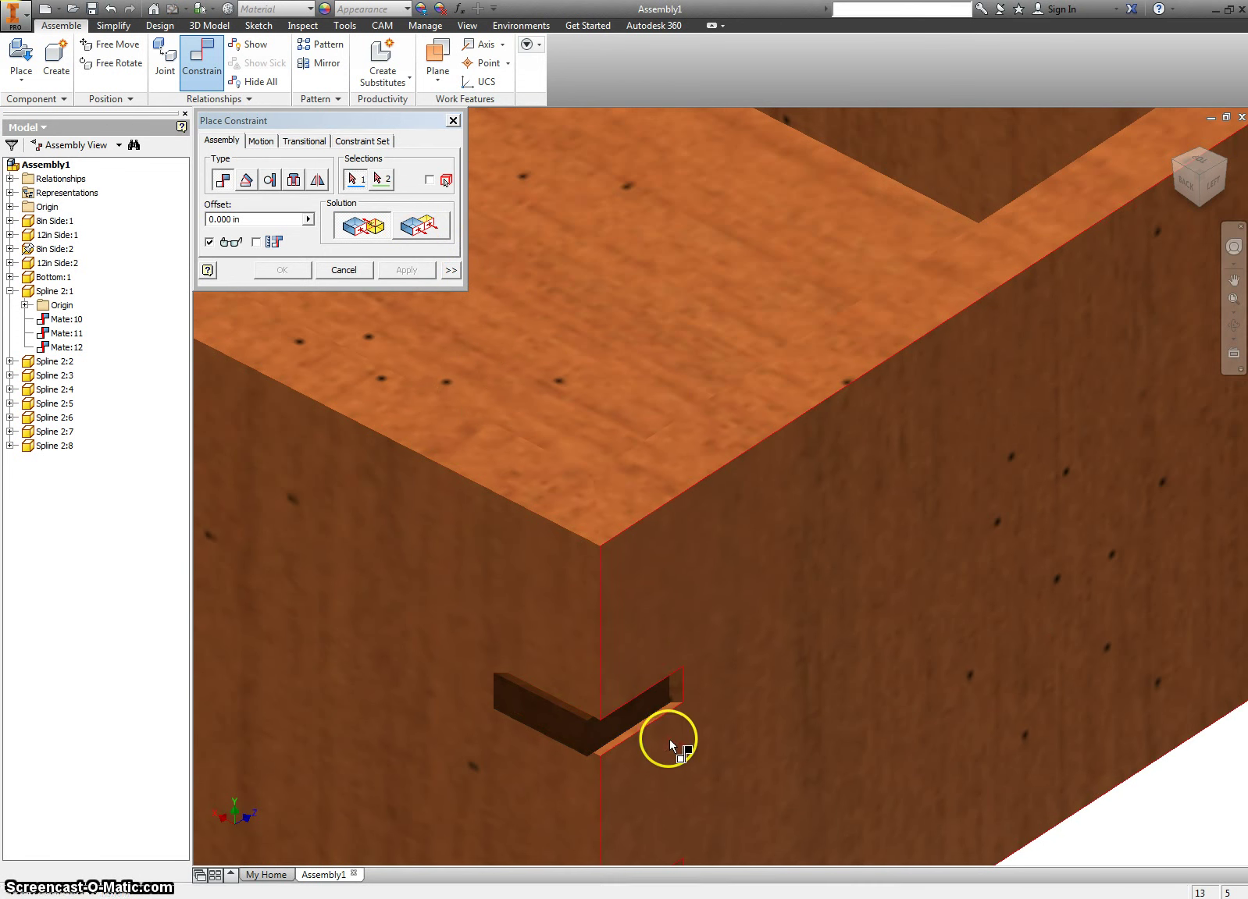
click(682, 689)
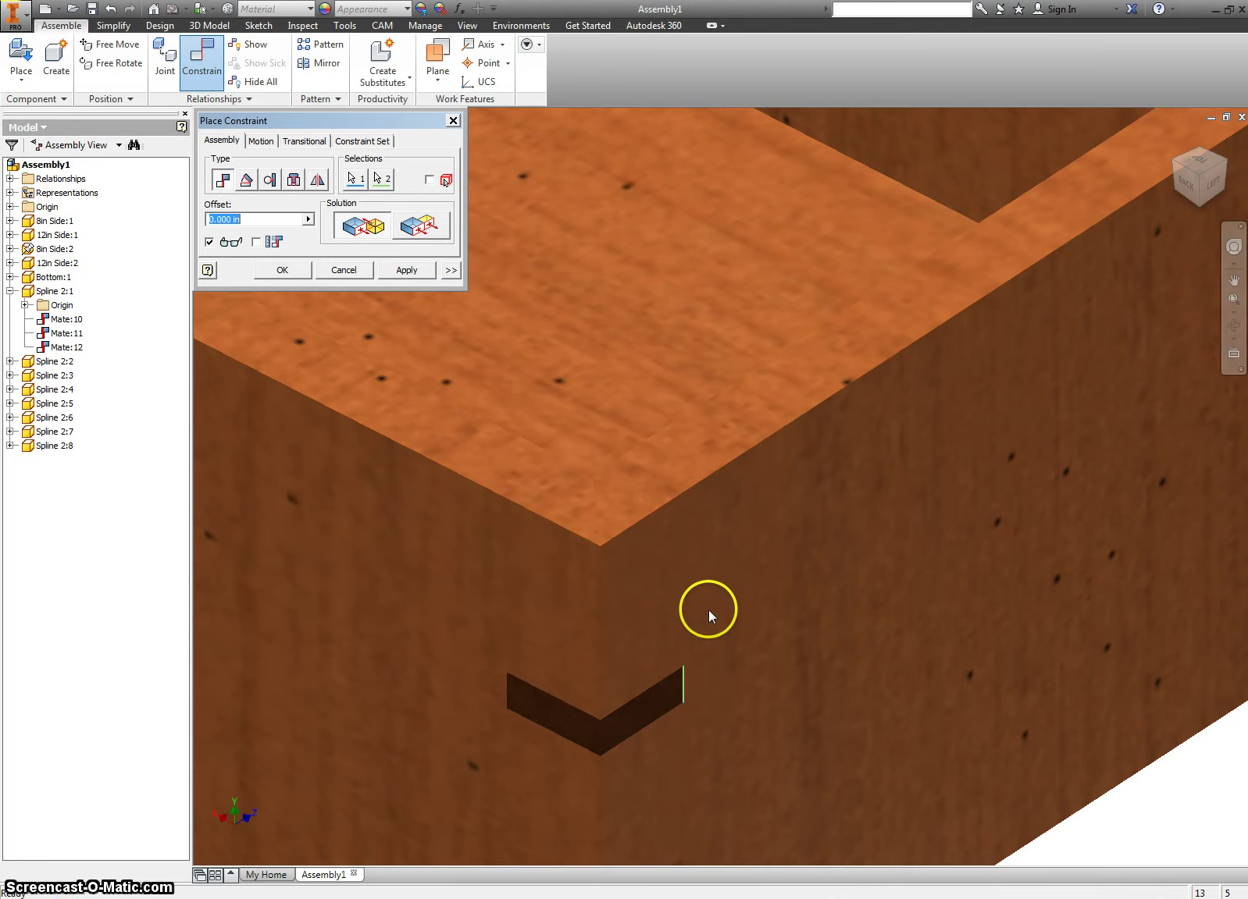
click(423, 265)
scroll(808, 638, down, 5)
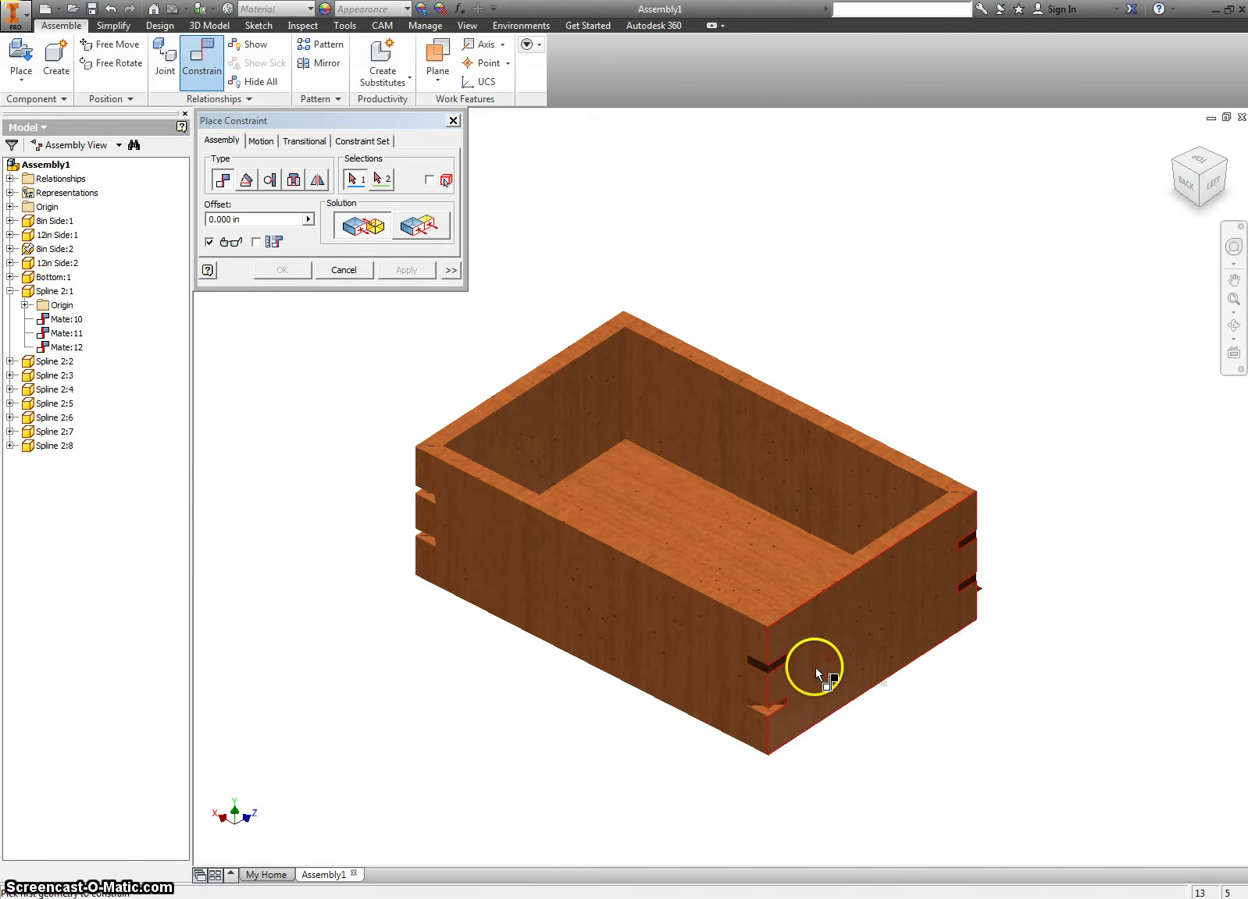
scroll(975, 606, up, 3)
scroll(1160, 516, down, 4)
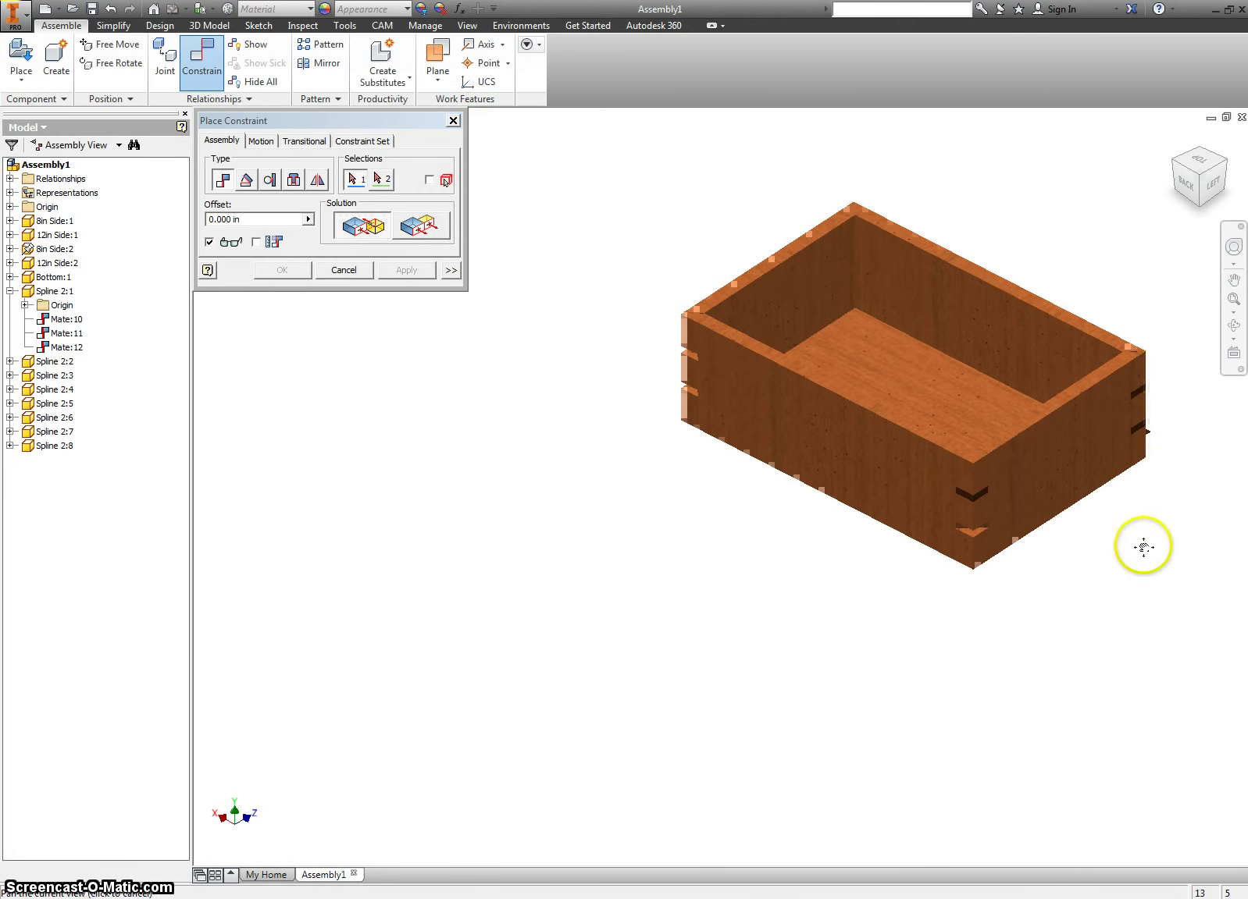
Step: Mate another spline into the lower corner notch with three face and edge mates
middle_drag(1141, 543, 1142, 535)
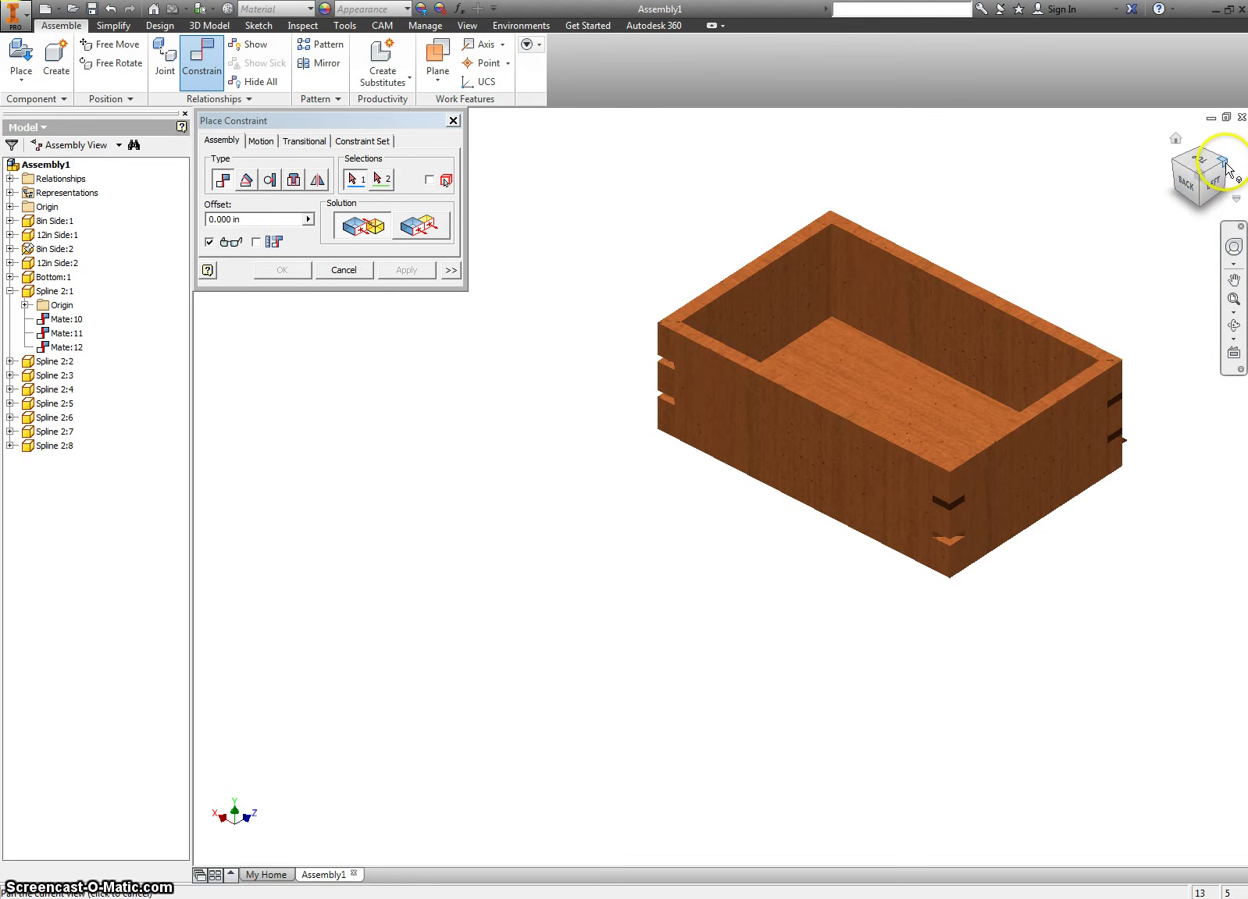
scroll(1131, 438, up, 3)
click(1114, 437)
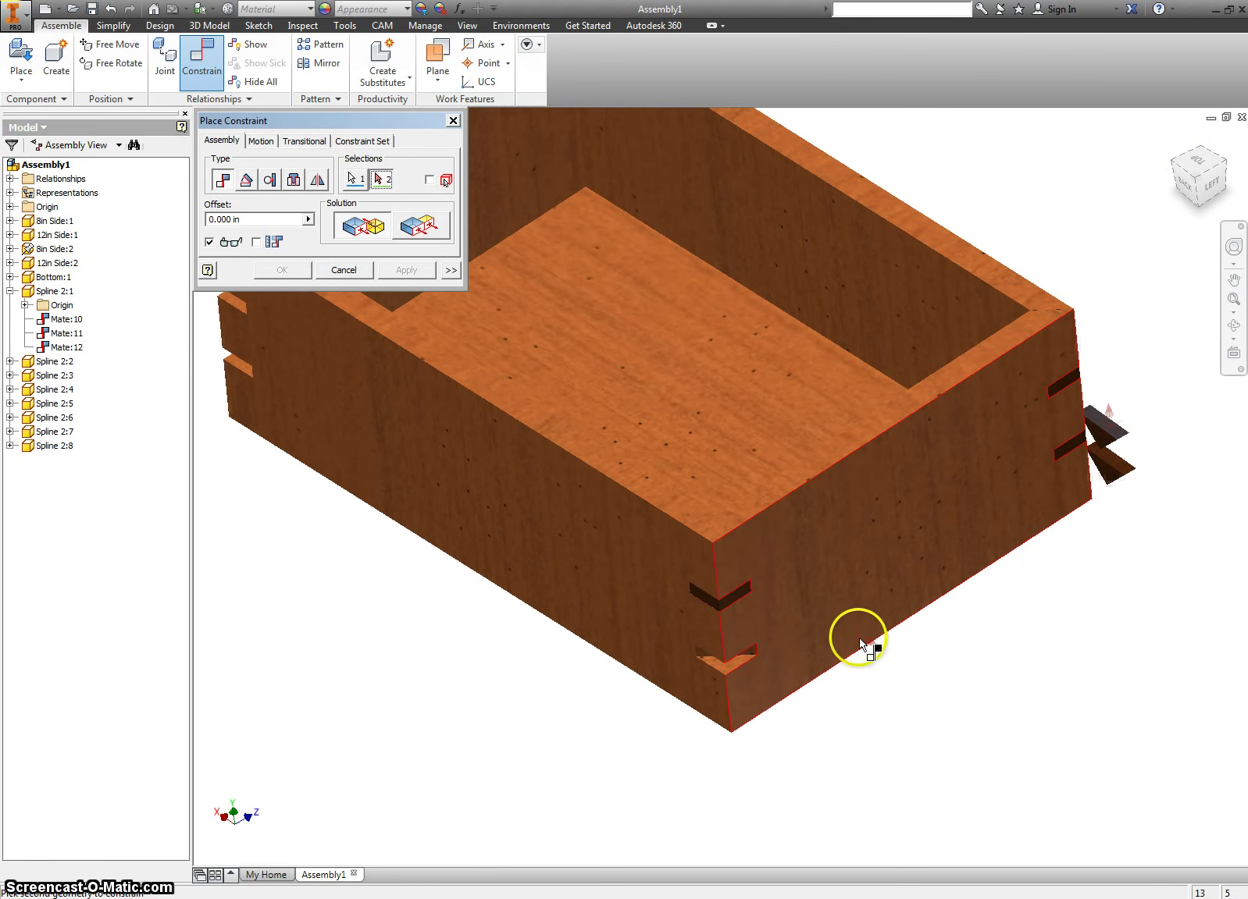
scroll(858, 638, up, 2)
click(748, 648)
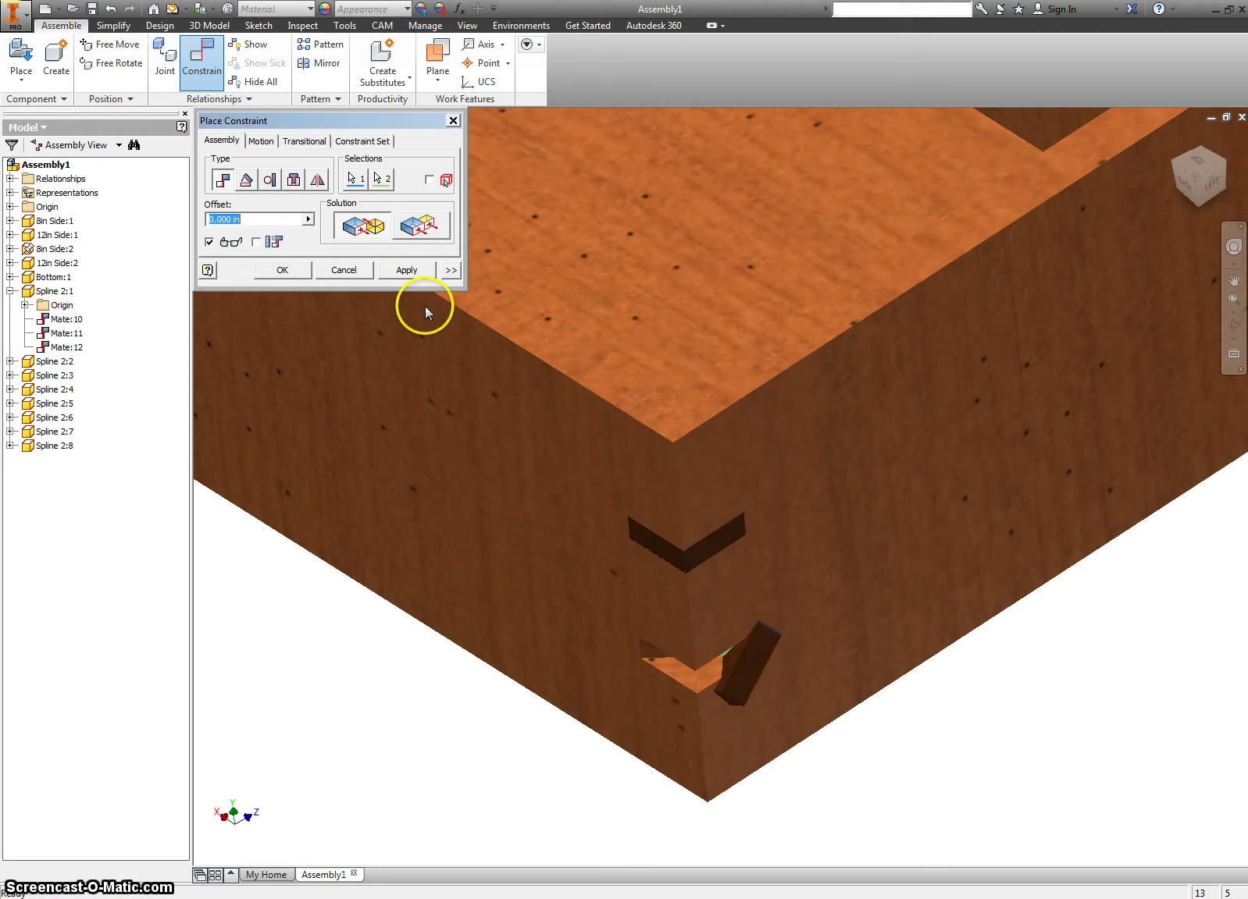
click(406, 270)
scroll(709, 641, up, 2)
click(715, 594)
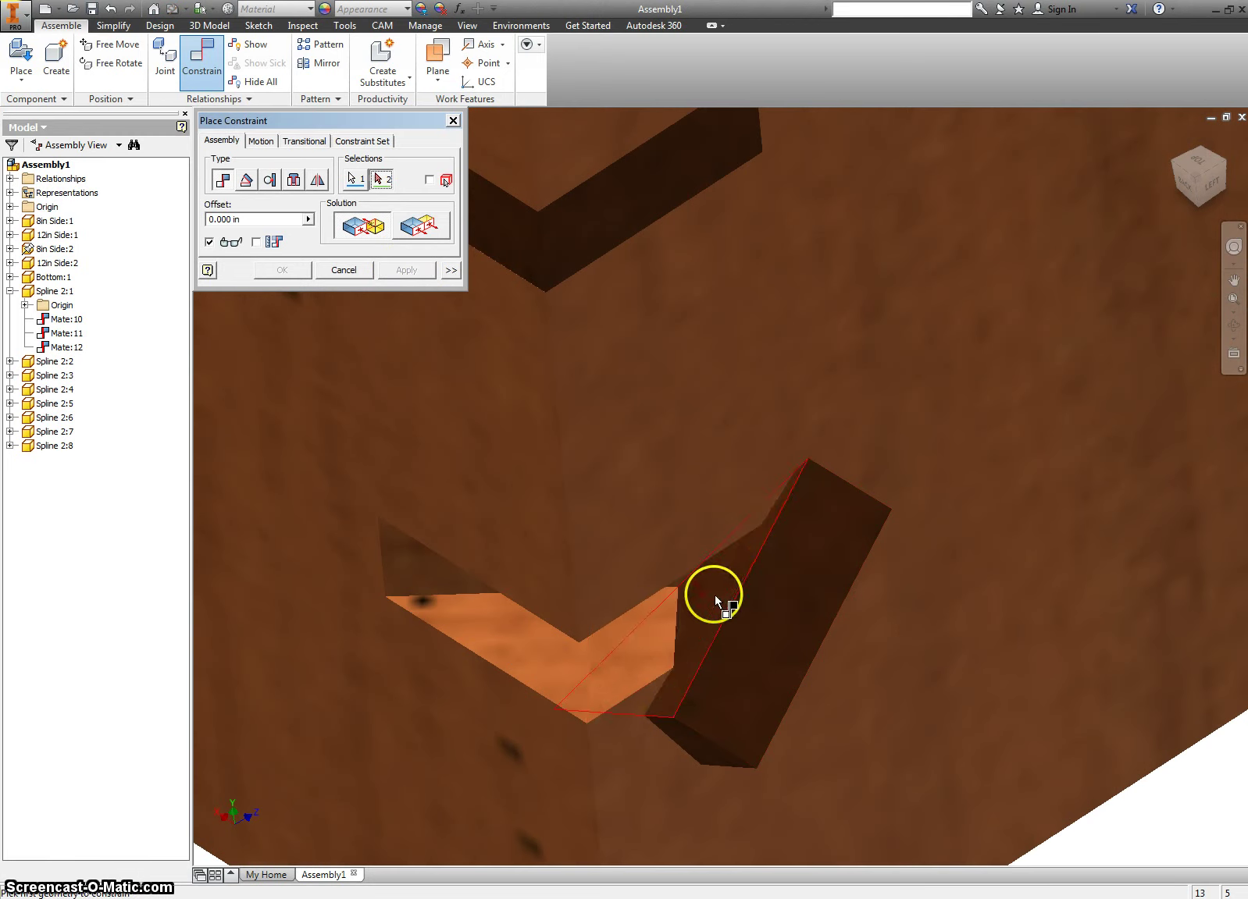
click(626, 637)
click(407, 270)
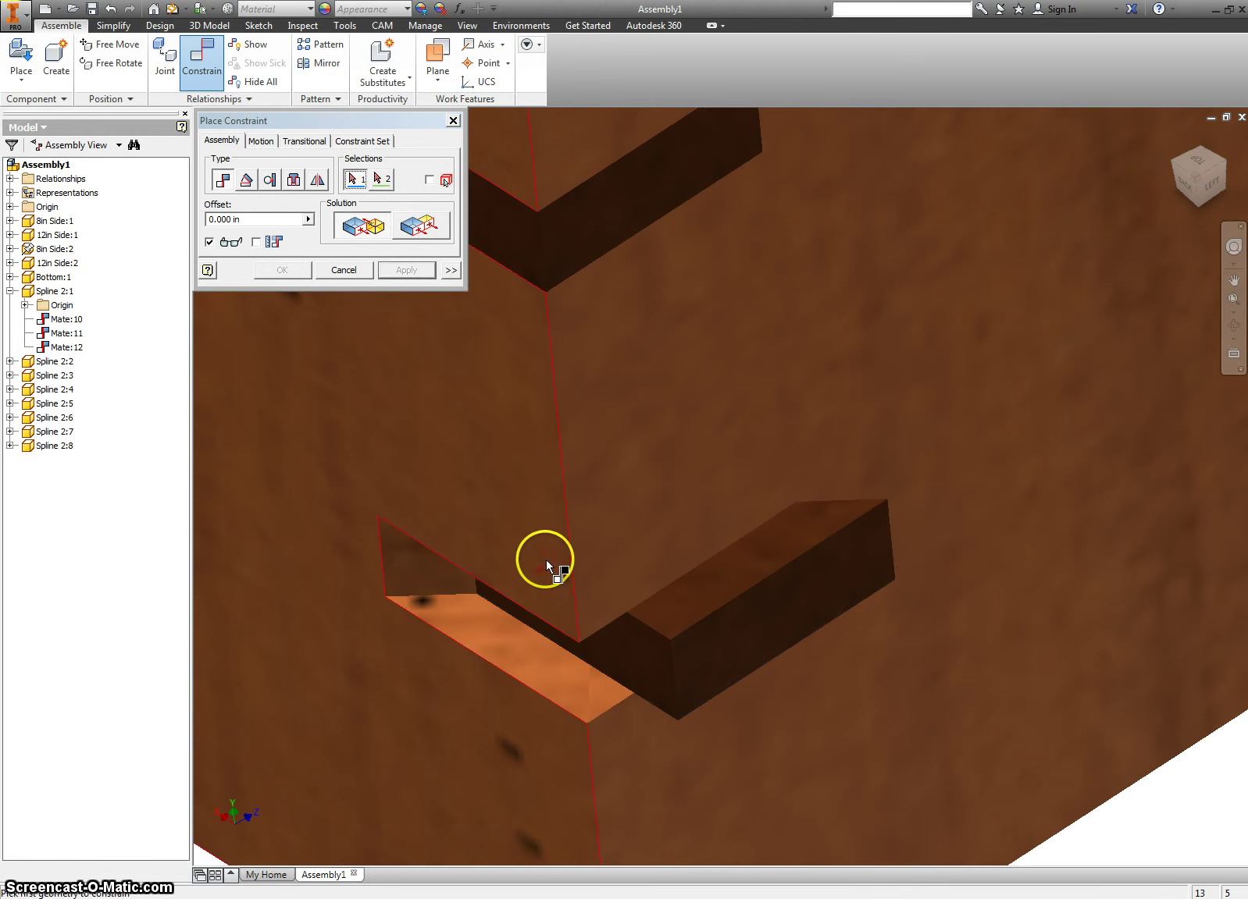
click(477, 590)
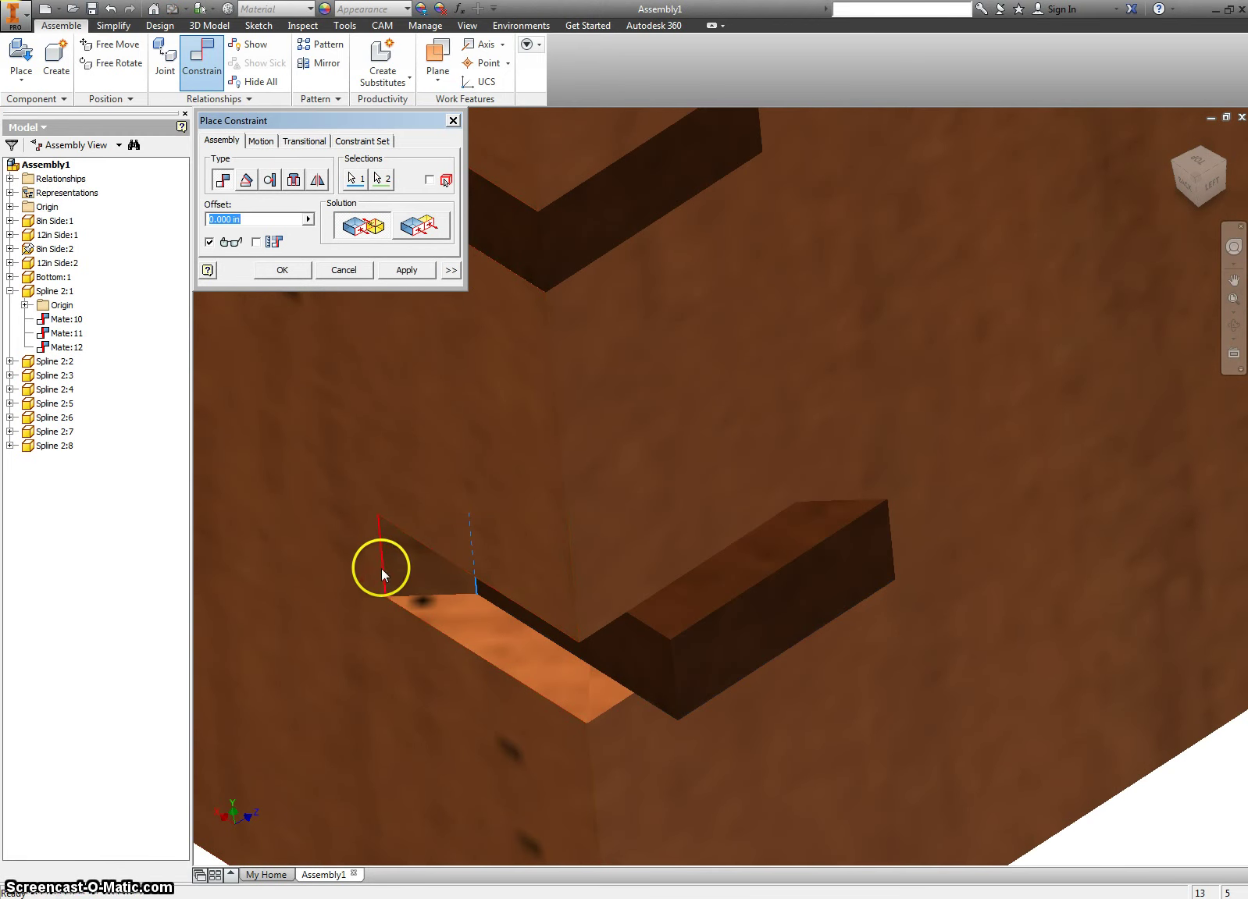
click(382, 568)
click(399, 270)
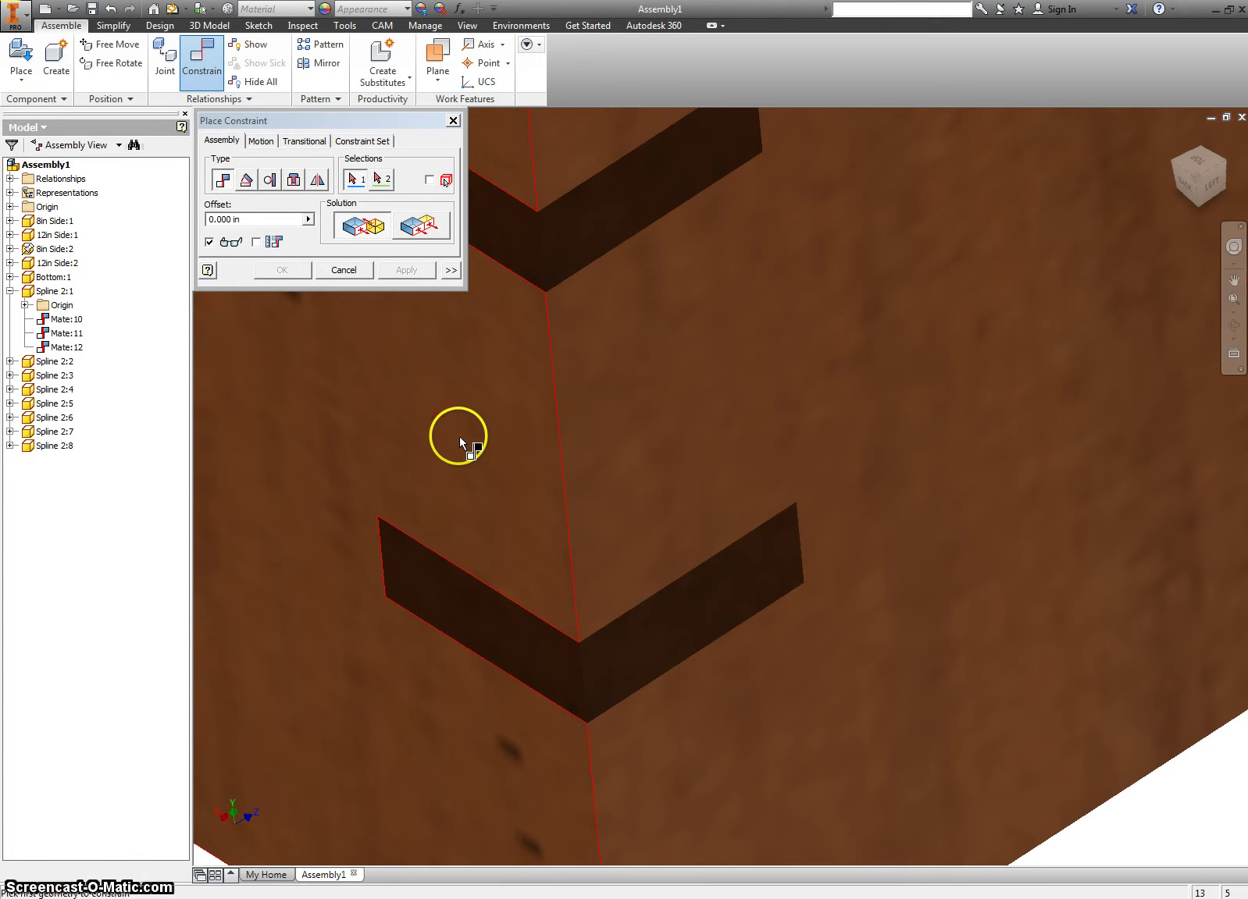
scroll(461, 440, up, 5)
mouse_move(1198, 170)
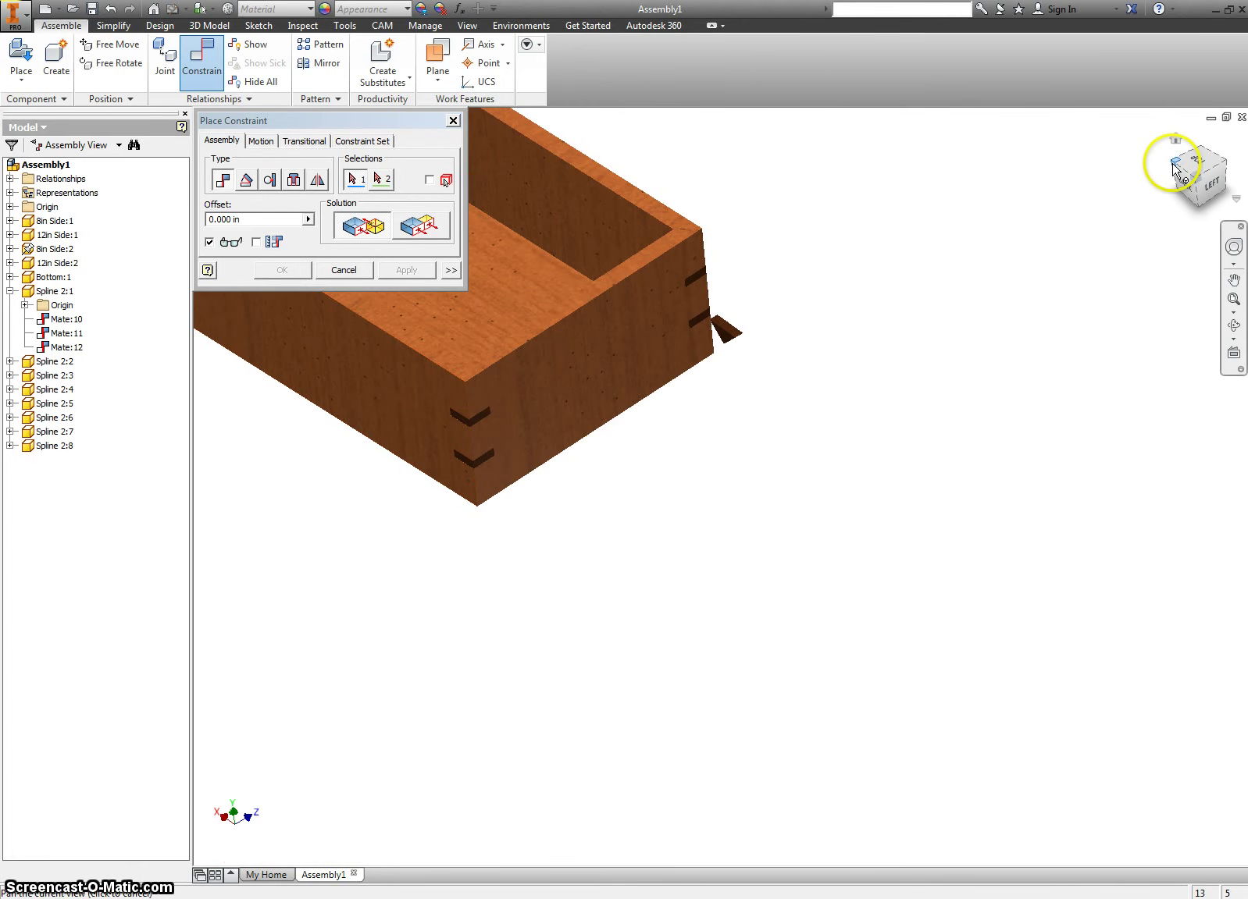
Step: Rotate the view to the box's other side and cancel the Place Constraint dialog
click(1172, 169)
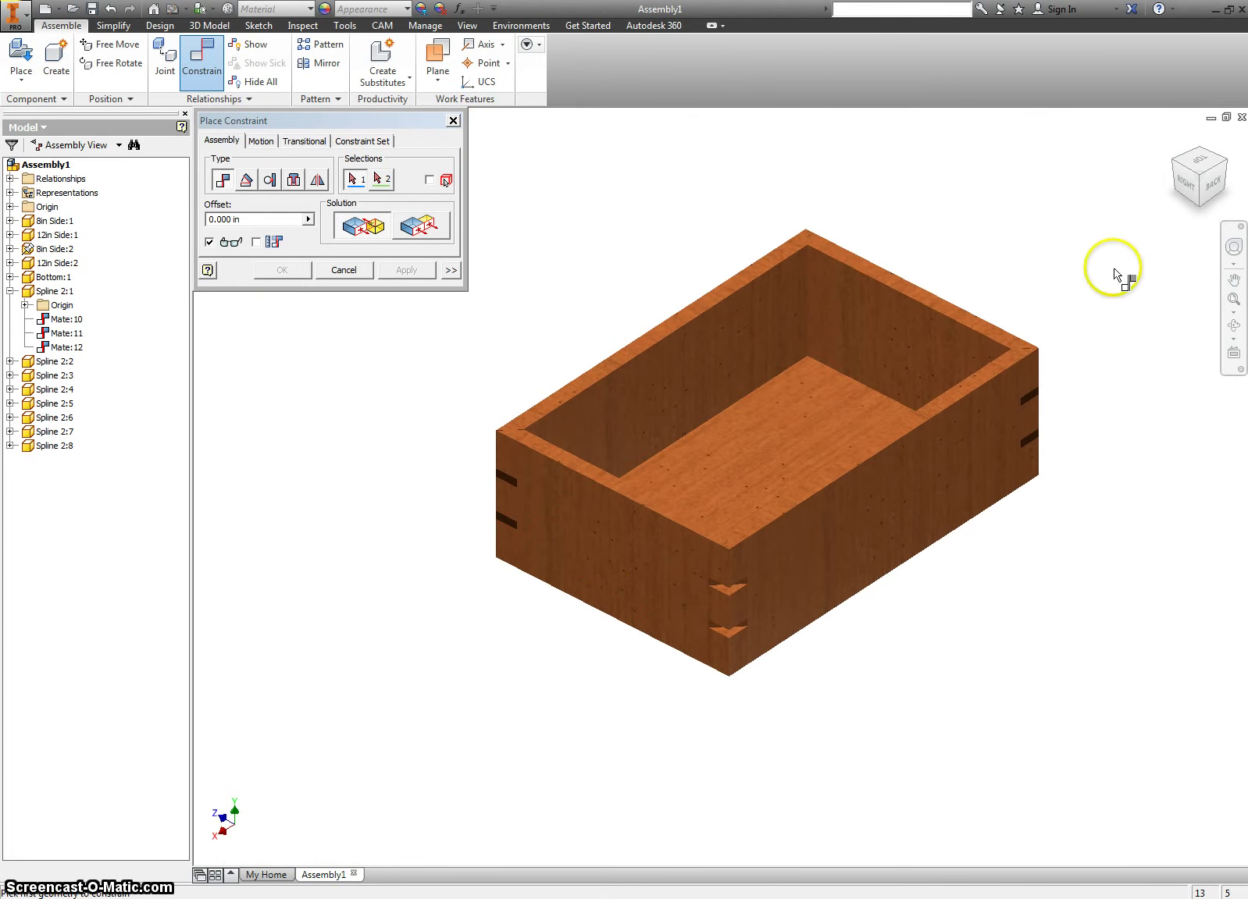
click(1175, 174)
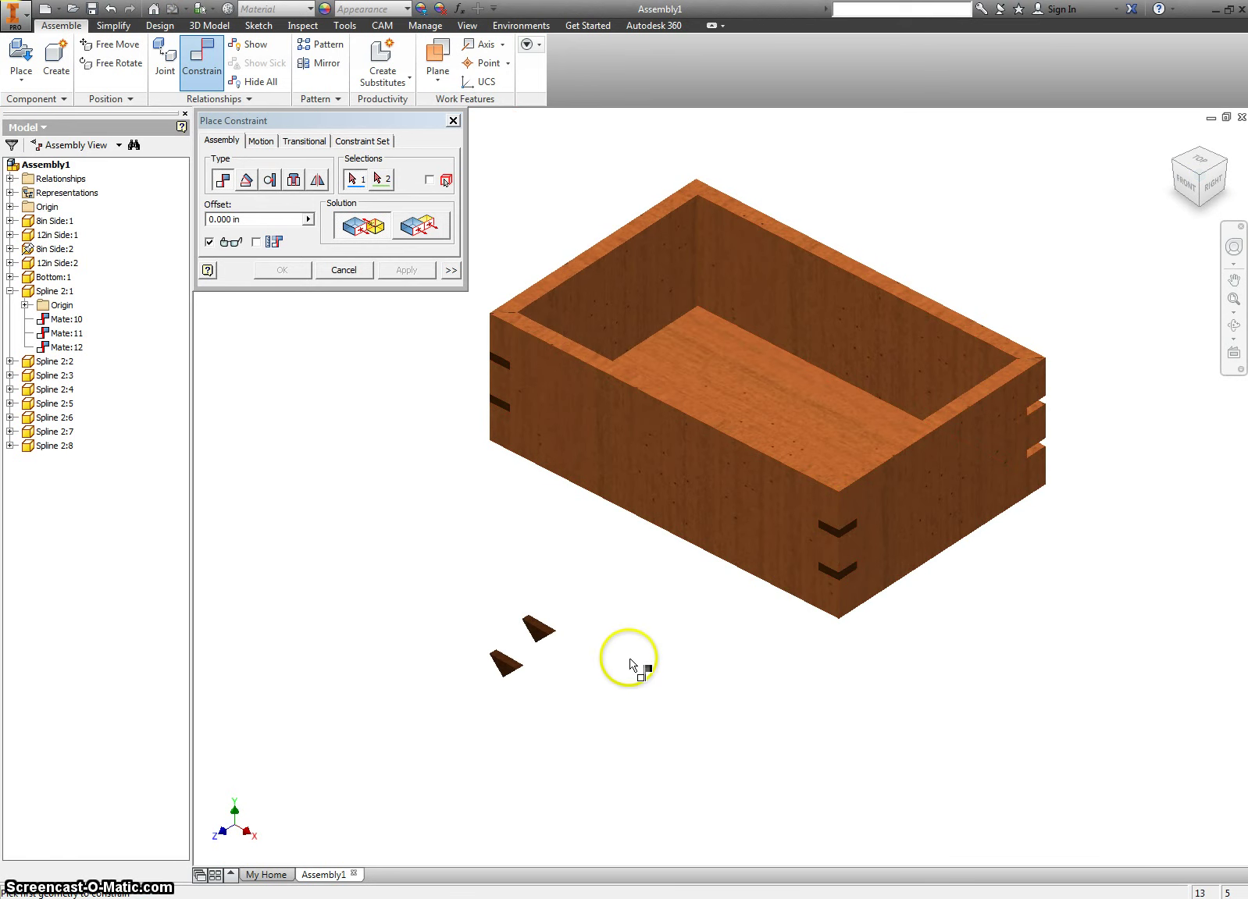
right_drag(431, 451, 359, 276)
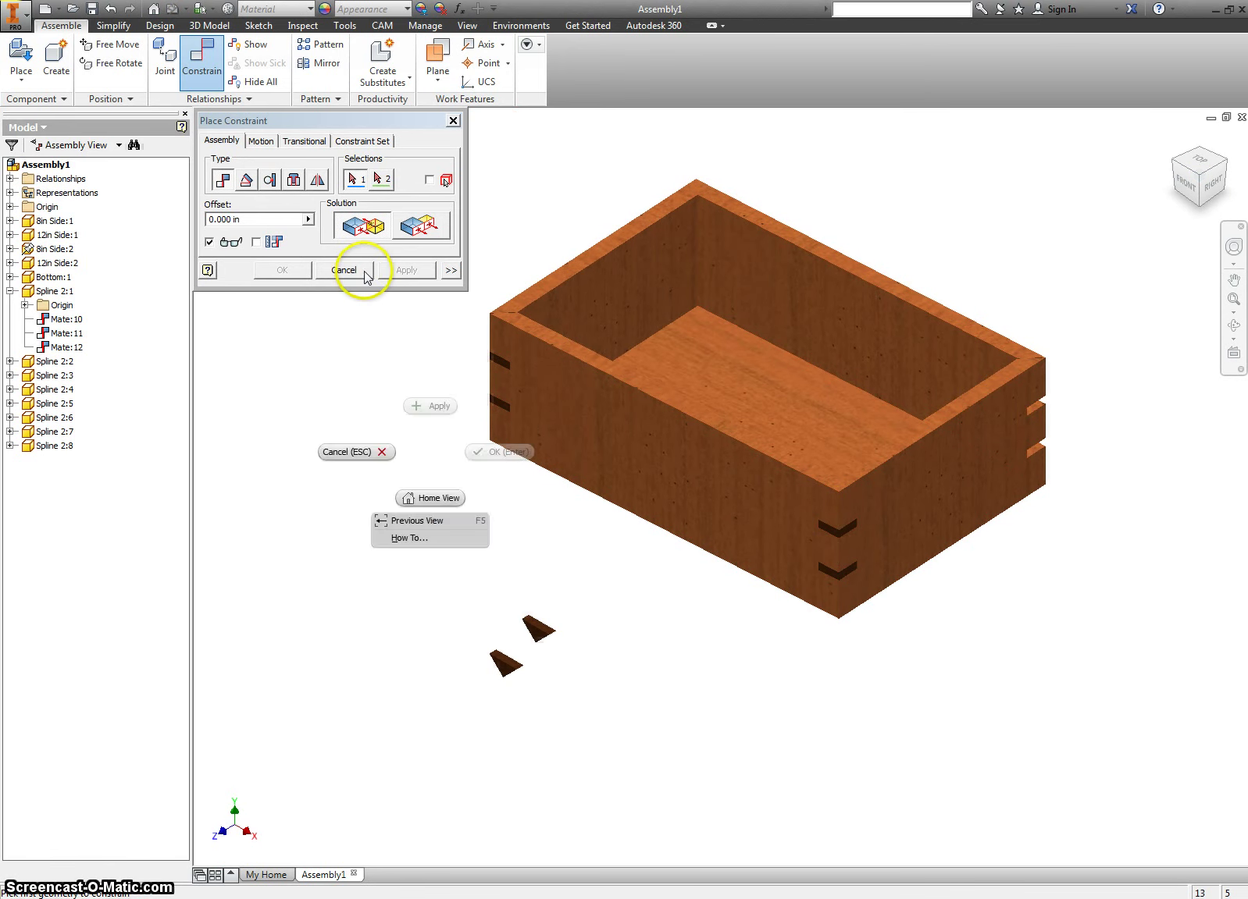
click(357, 278)
Step: Drag Spline 2:4 and Spline 2:5 beside the empty corner and orbit toward it
drag(535, 630, 1043, 592)
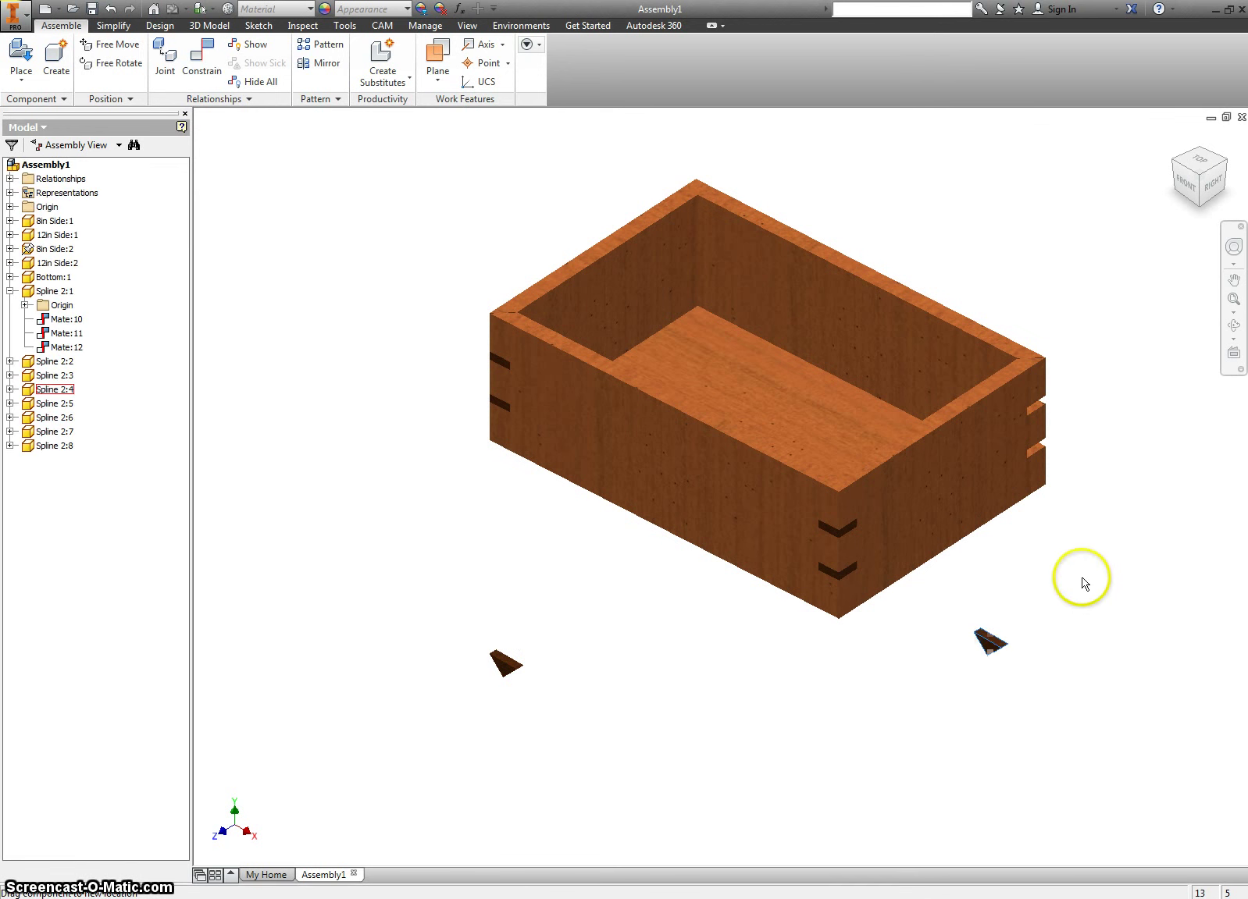
drag(502, 666, 1088, 603)
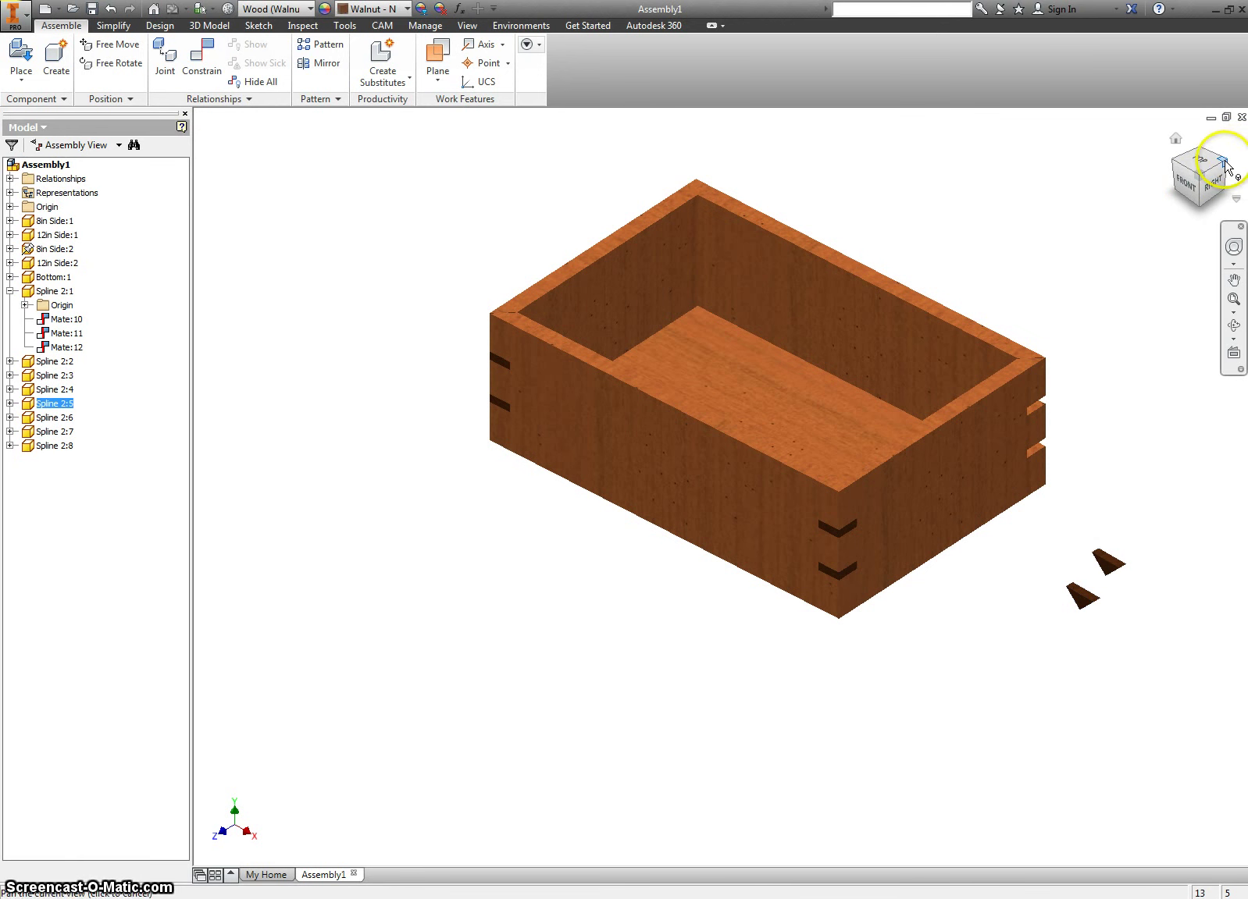
key(Escape)
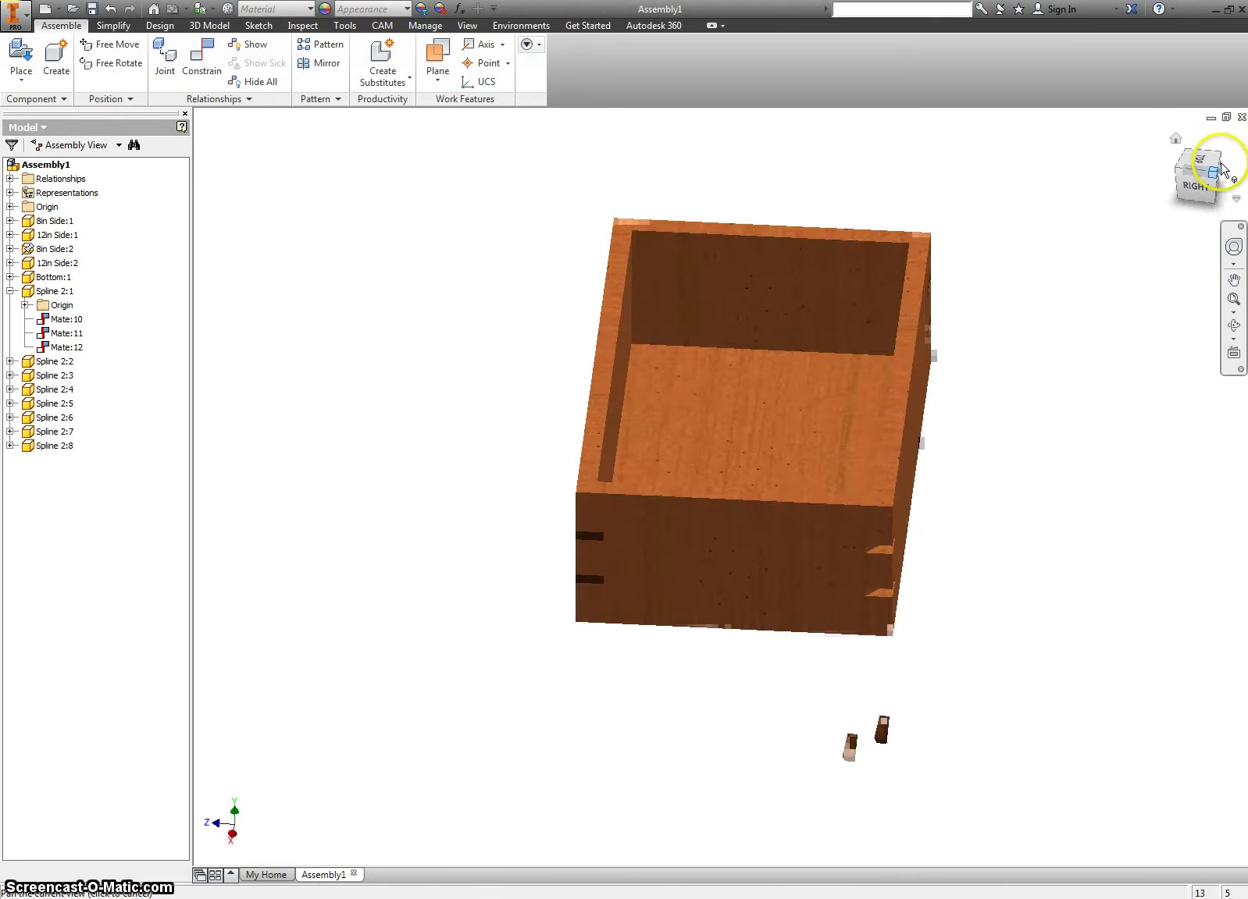
drag(1222, 163, 968, 431)
scroll(640, 748, up, 3)
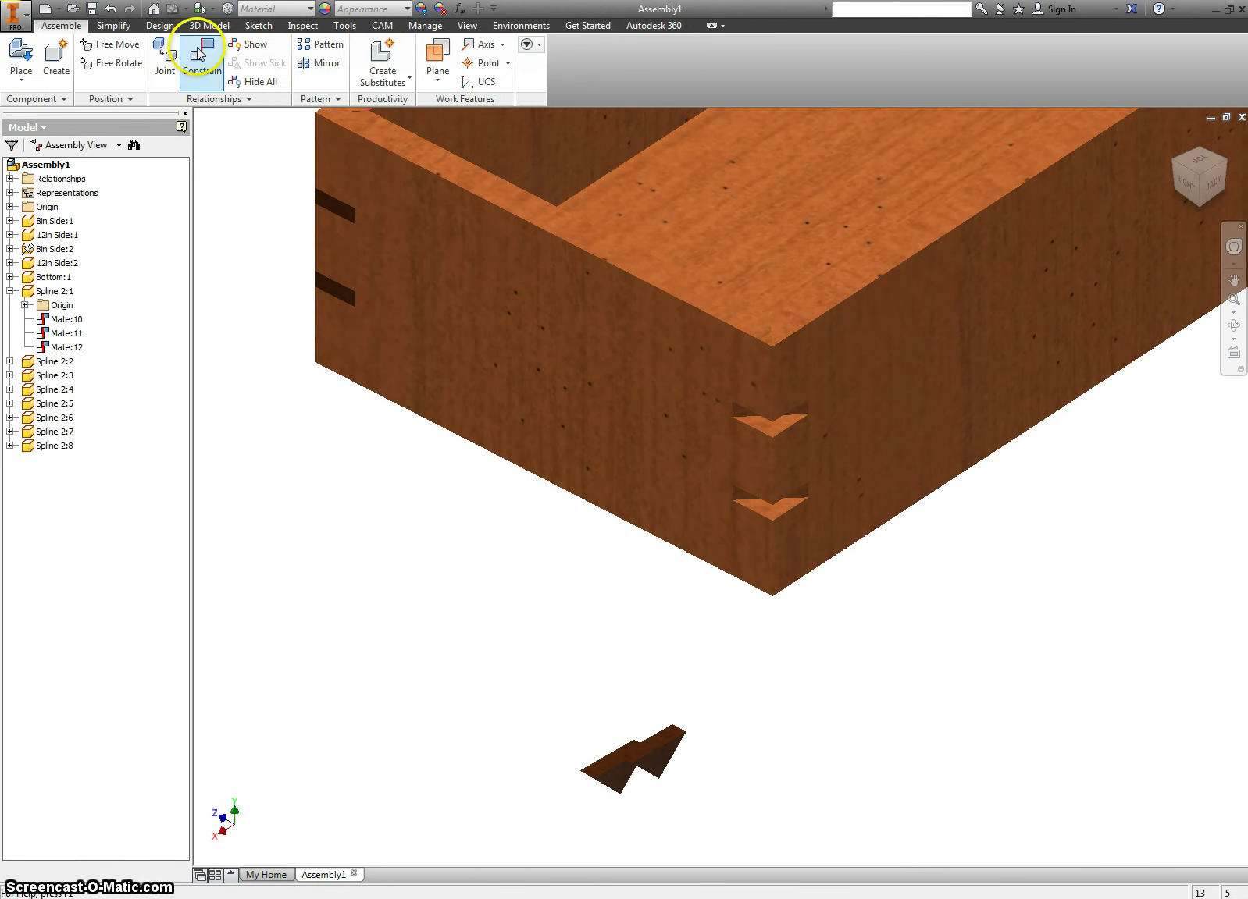
Step: Mate the first remaining spline into the empty corner's lower slot with three mates
click(200, 56)
scroll(663, 737, up, 2)
click(668, 741)
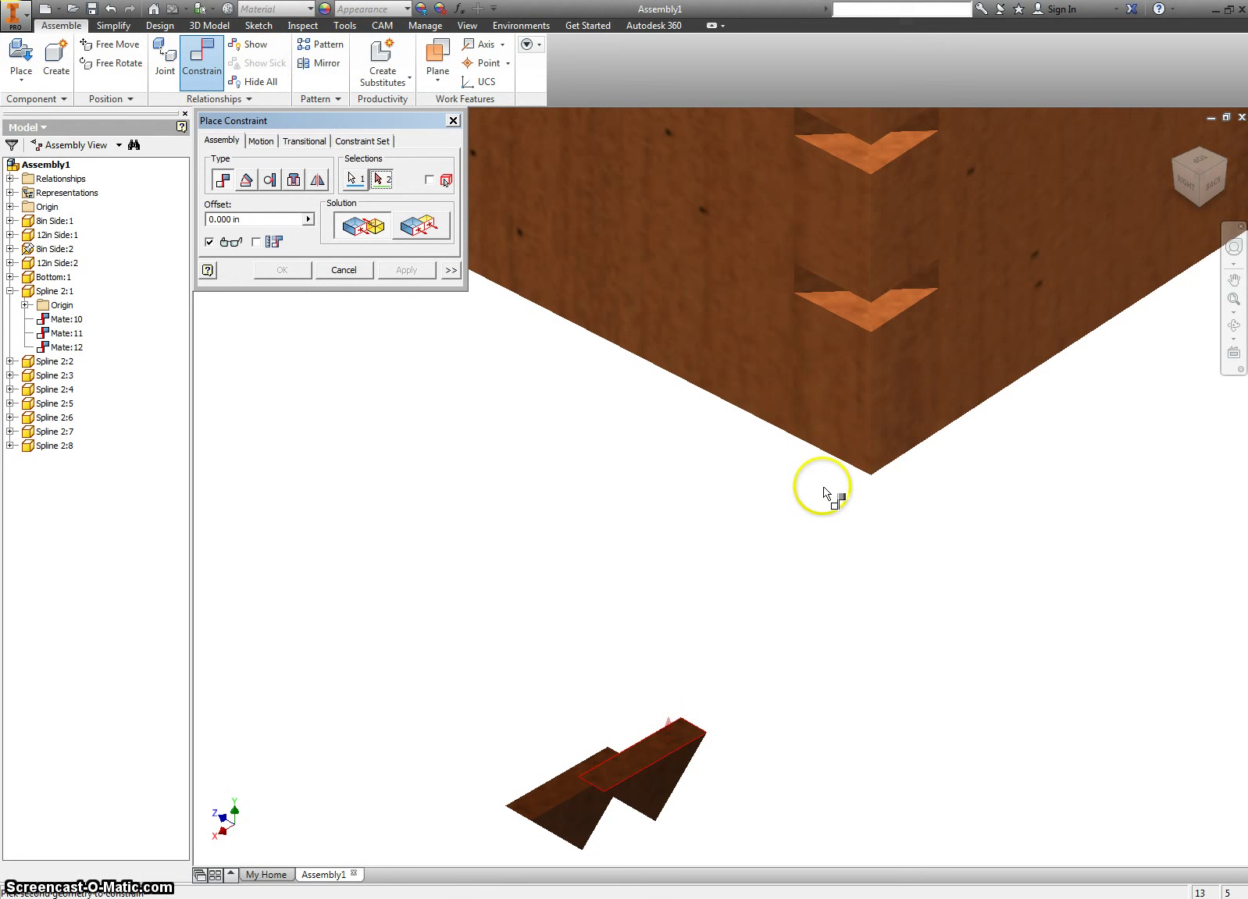
click(806, 278)
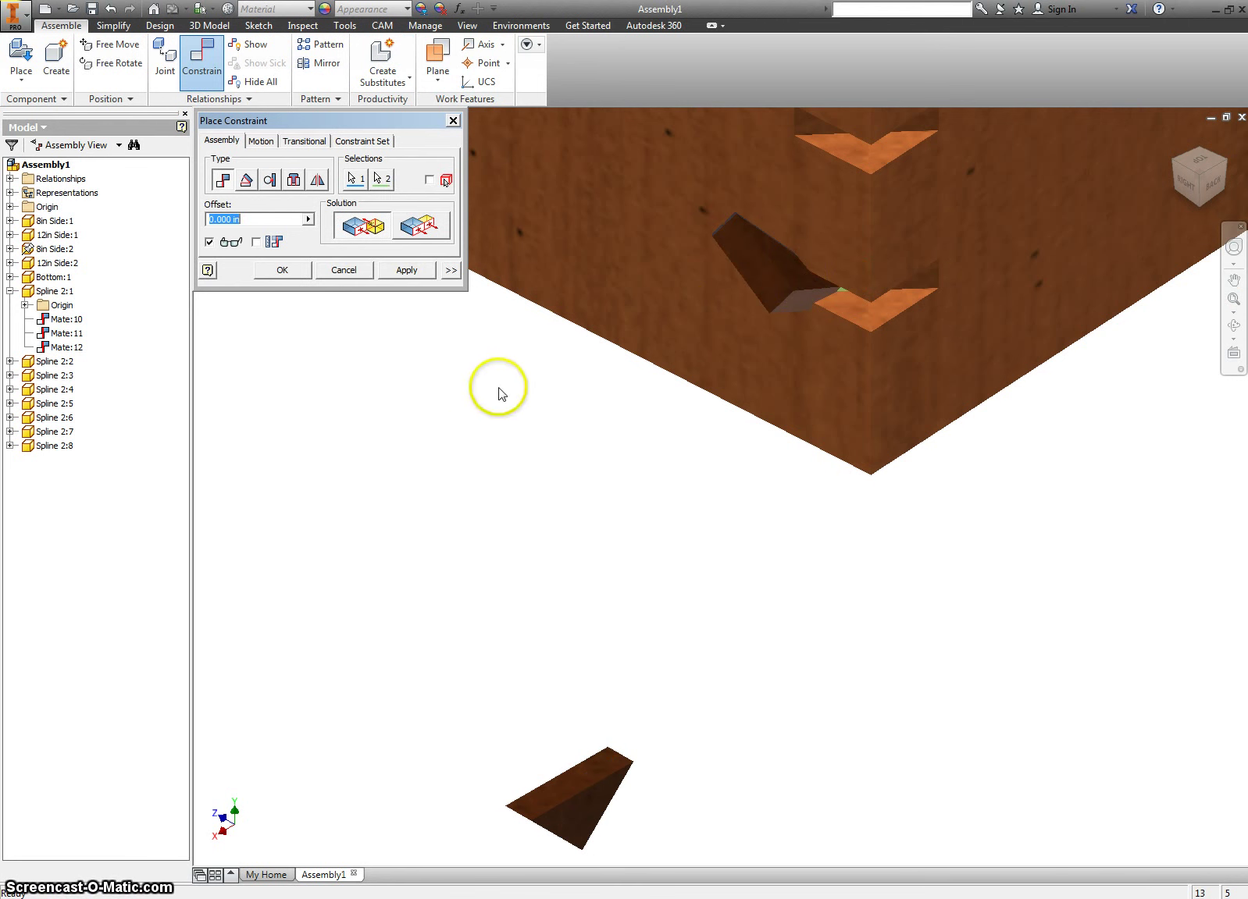
click(405, 269)
click(754, 242)
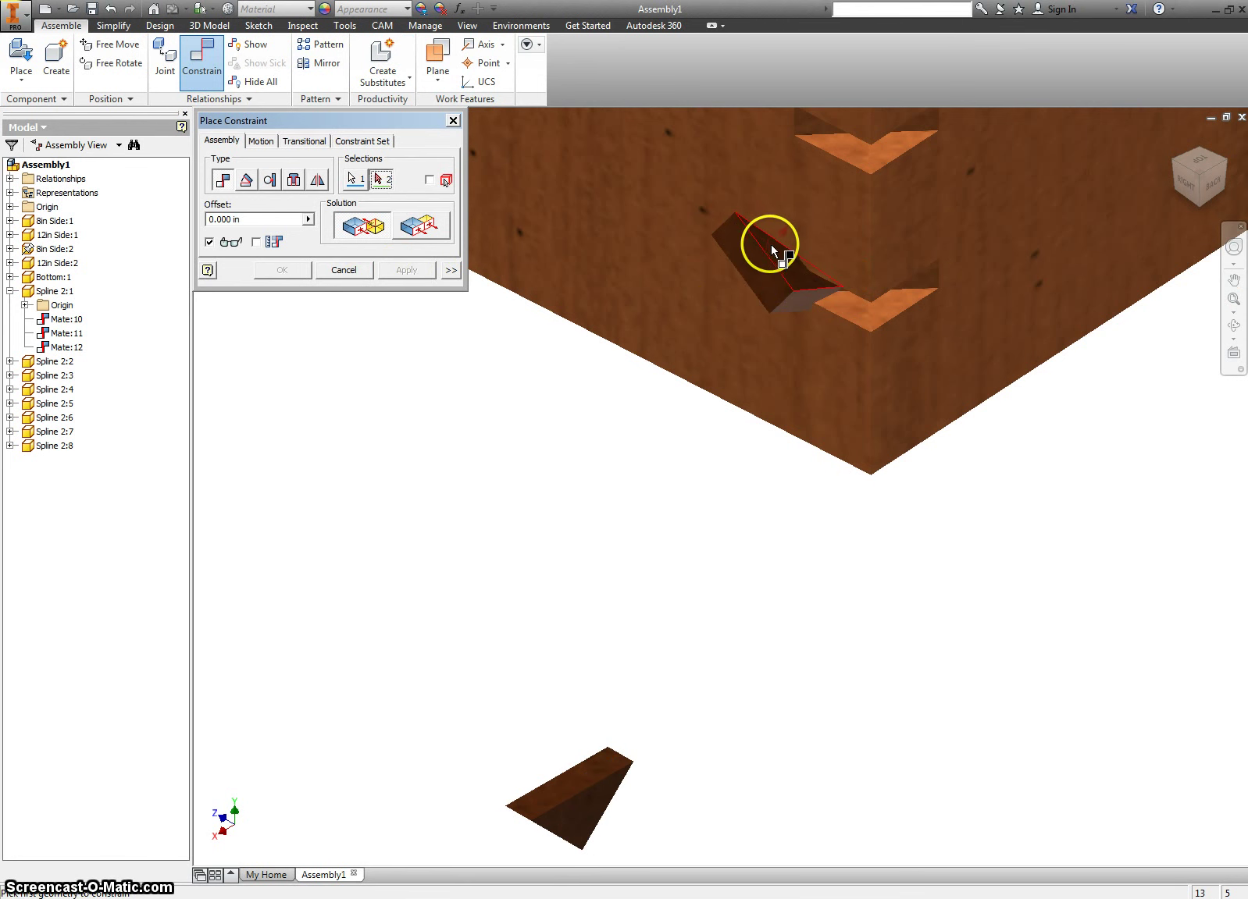
click(882, 306)
click(404, 273)
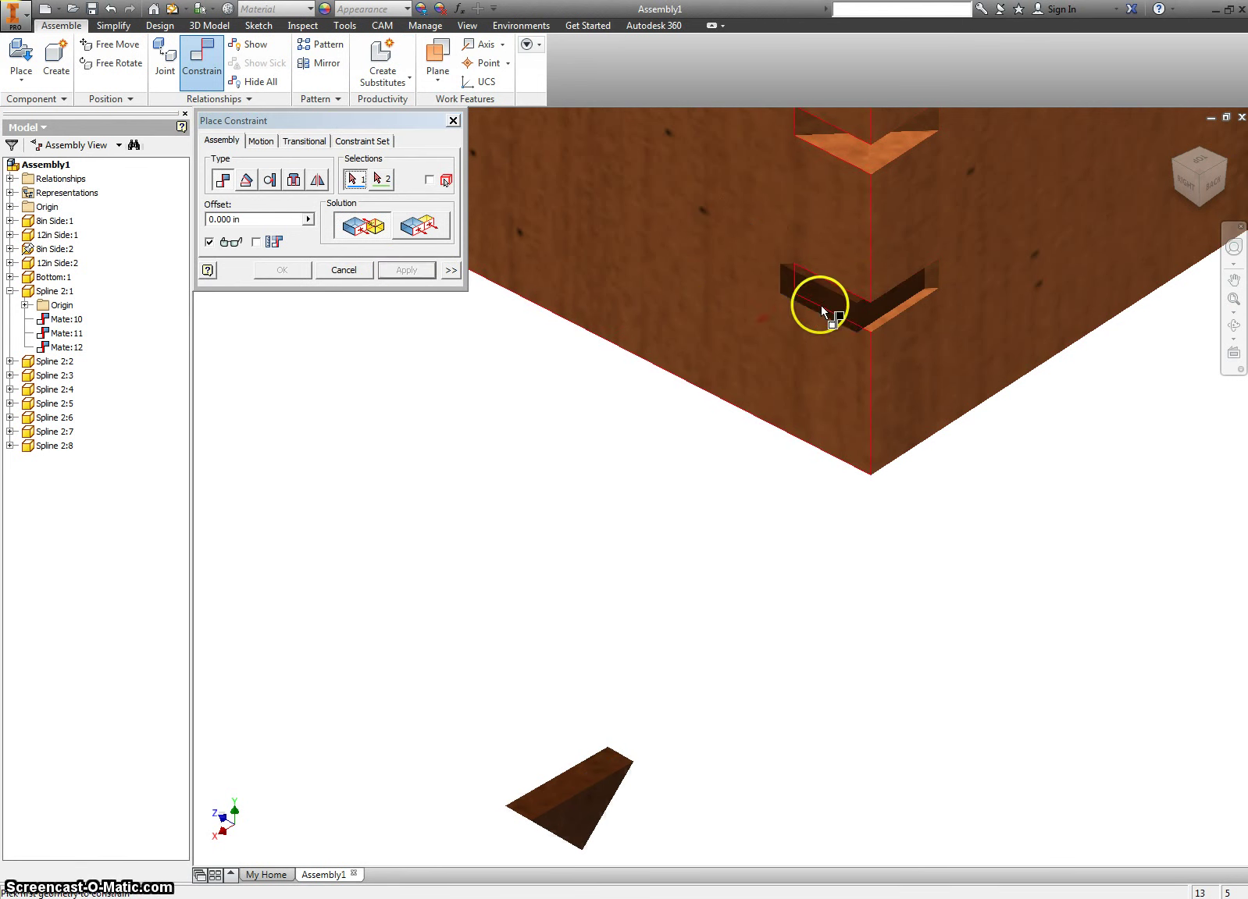
click(933, 283)
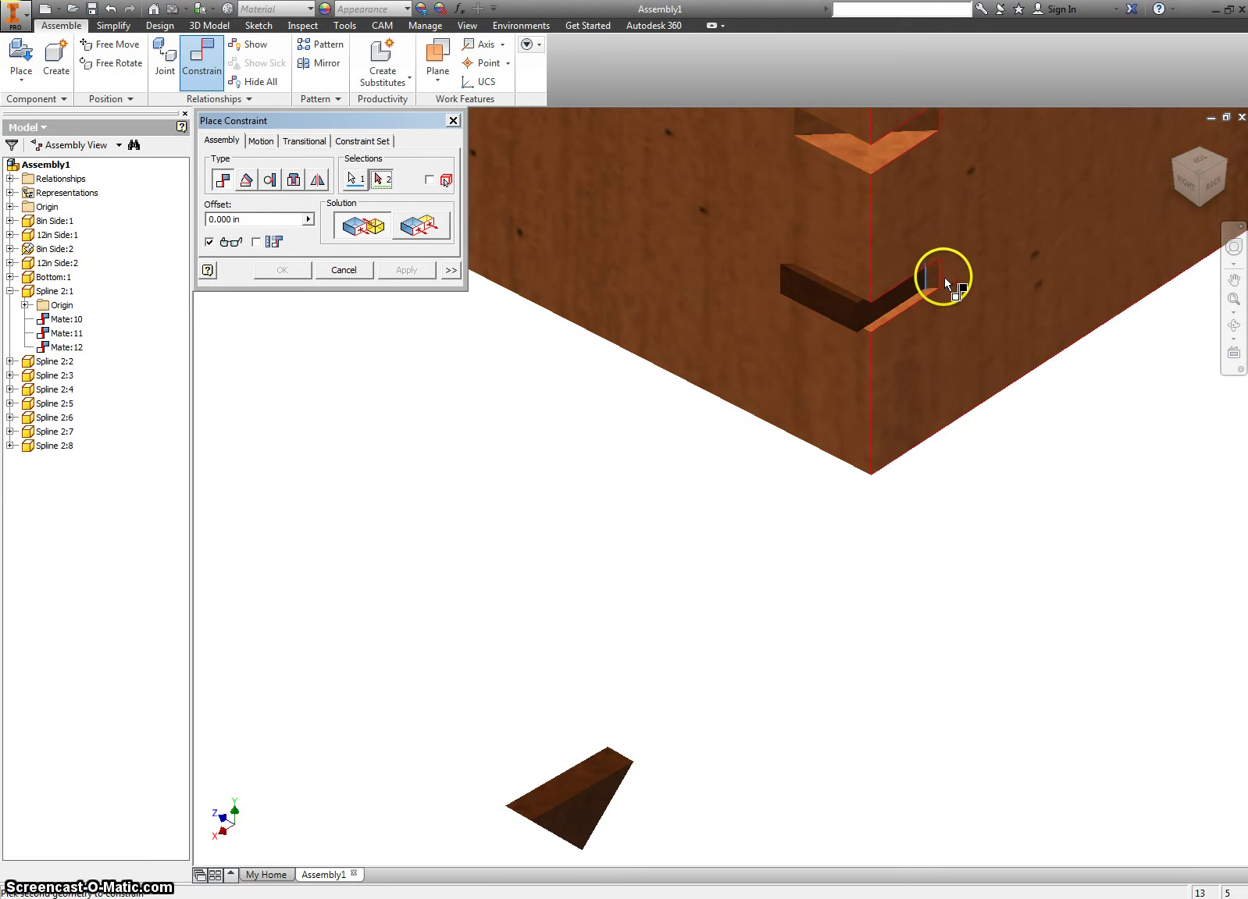
click(942, 281)
click(406, 270)
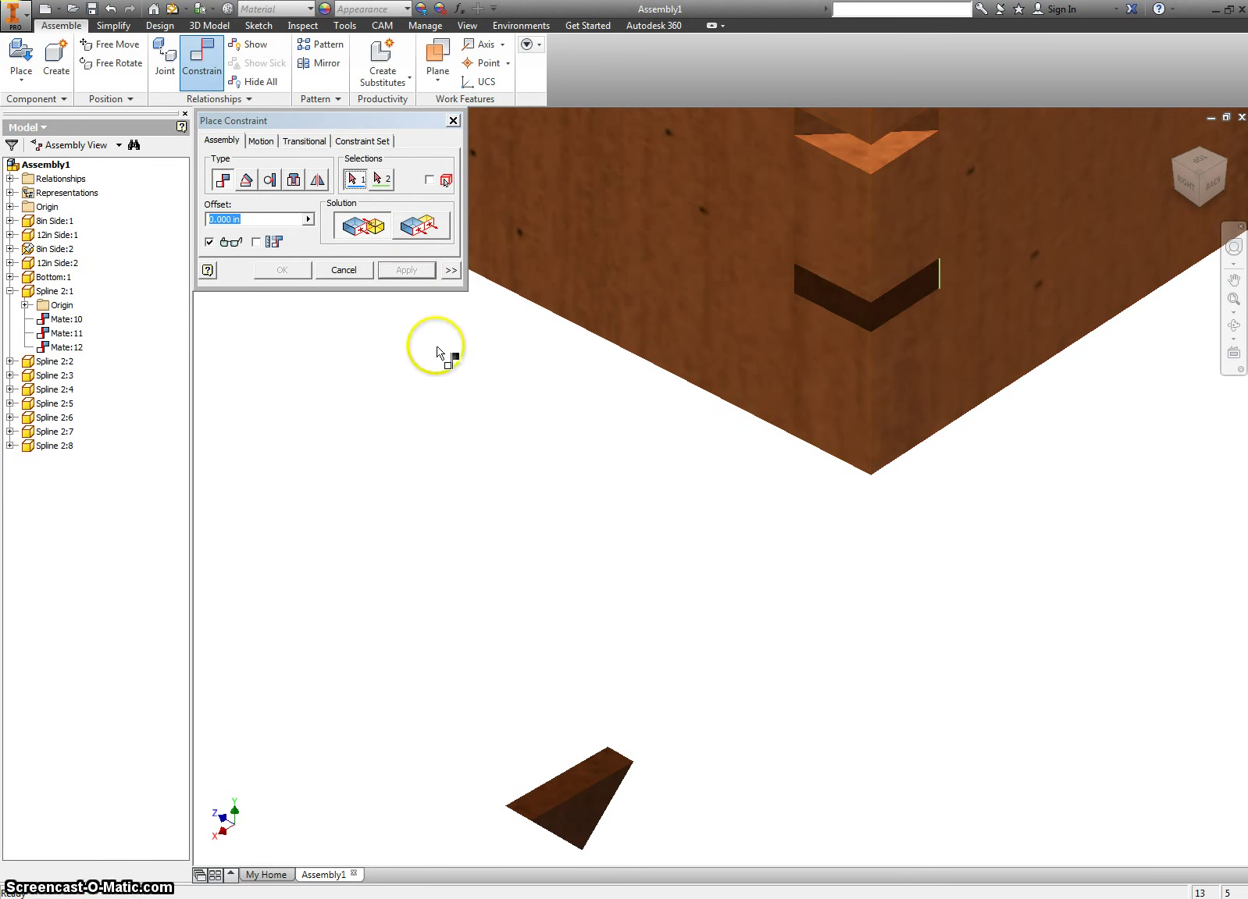
Step: Mate the last spline into the upper notch, then view the box from its front corner
click(591, 760)
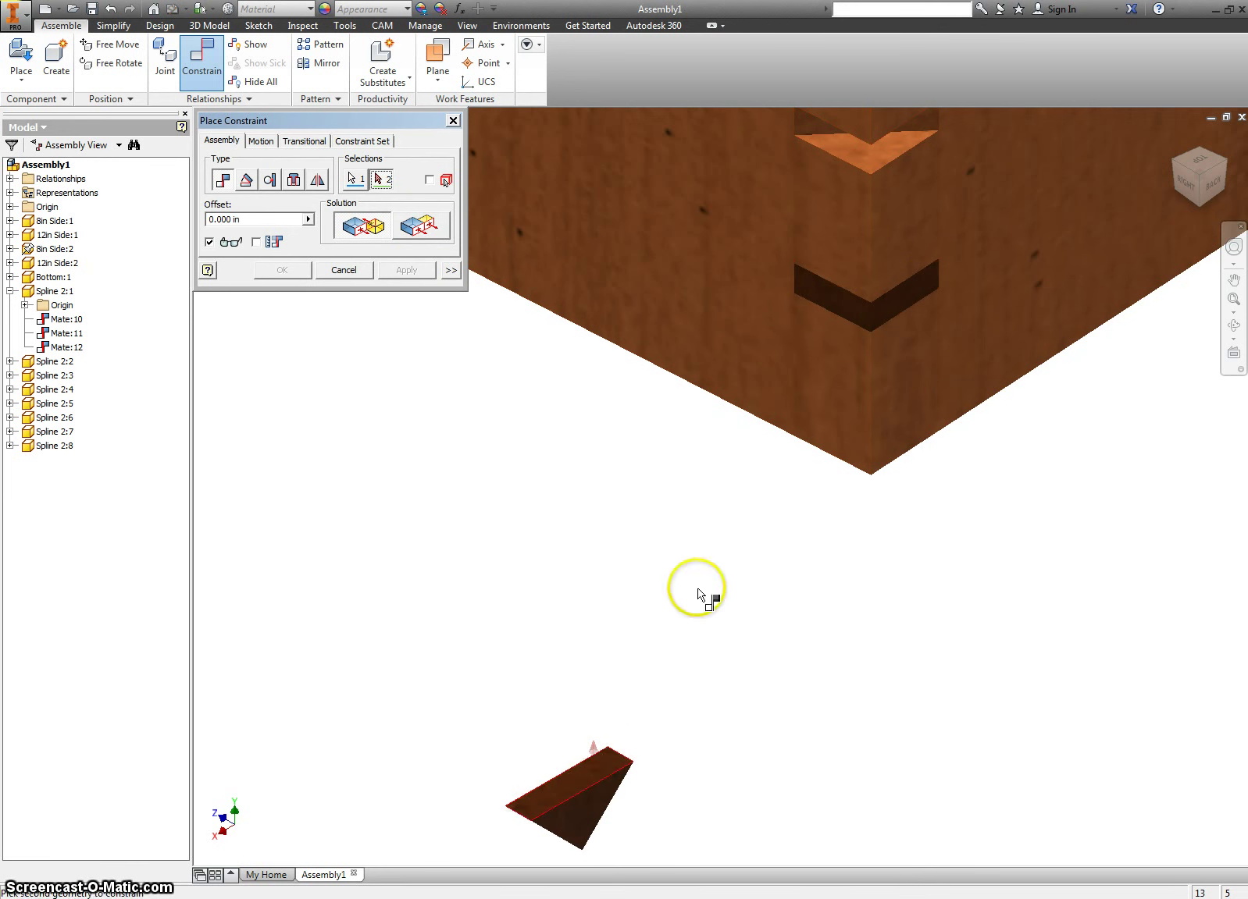
click(805, 129)
click(407, 270)
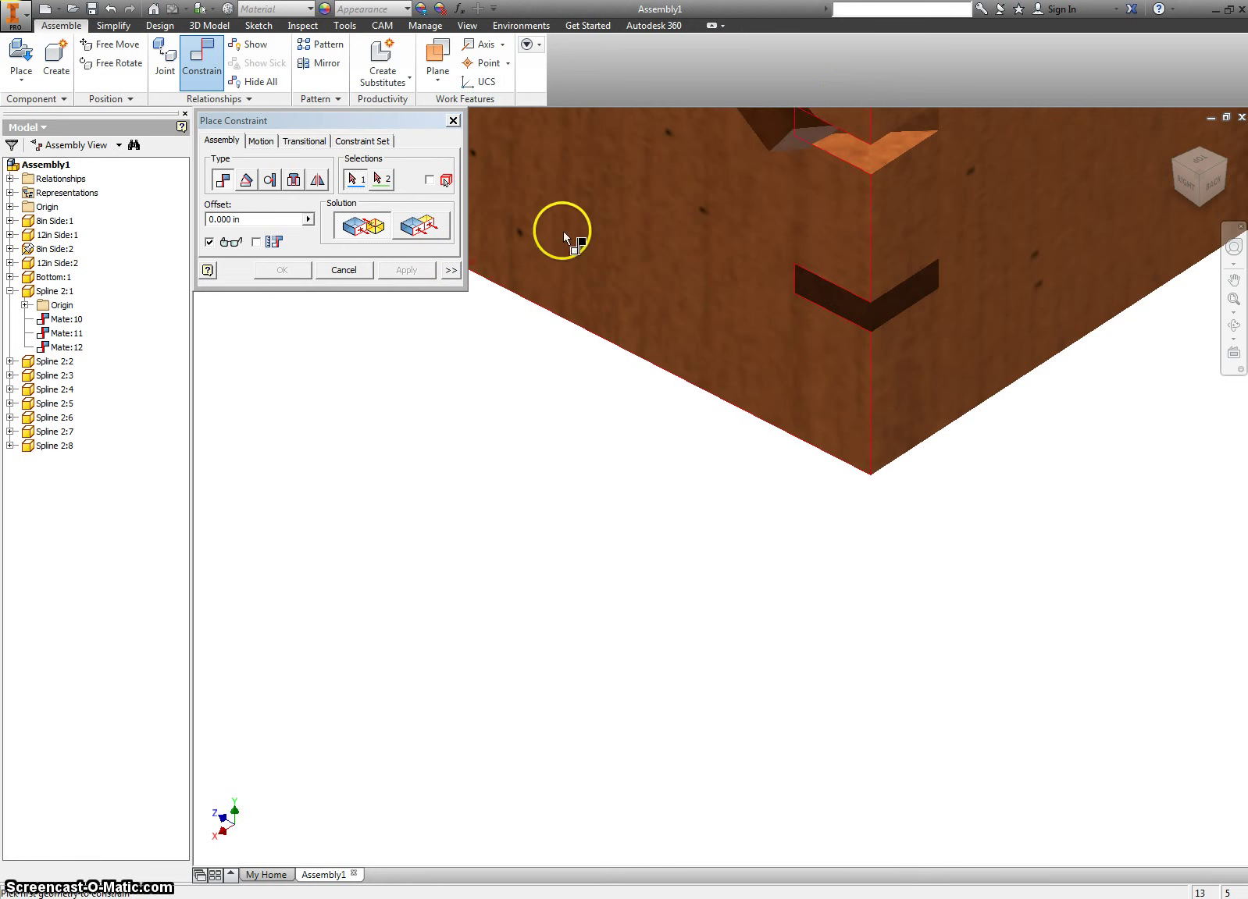
click(796, 119)
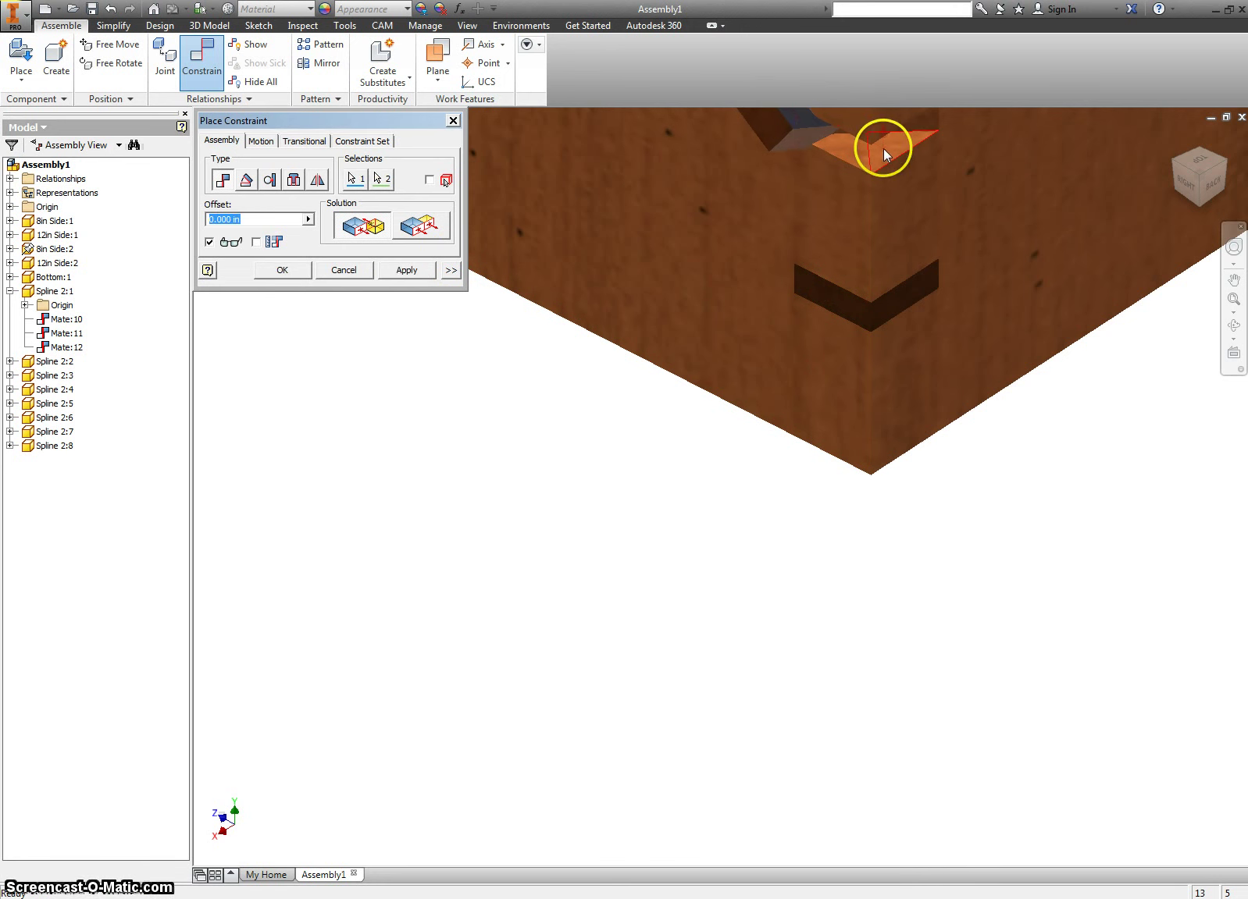
click(406, 270)
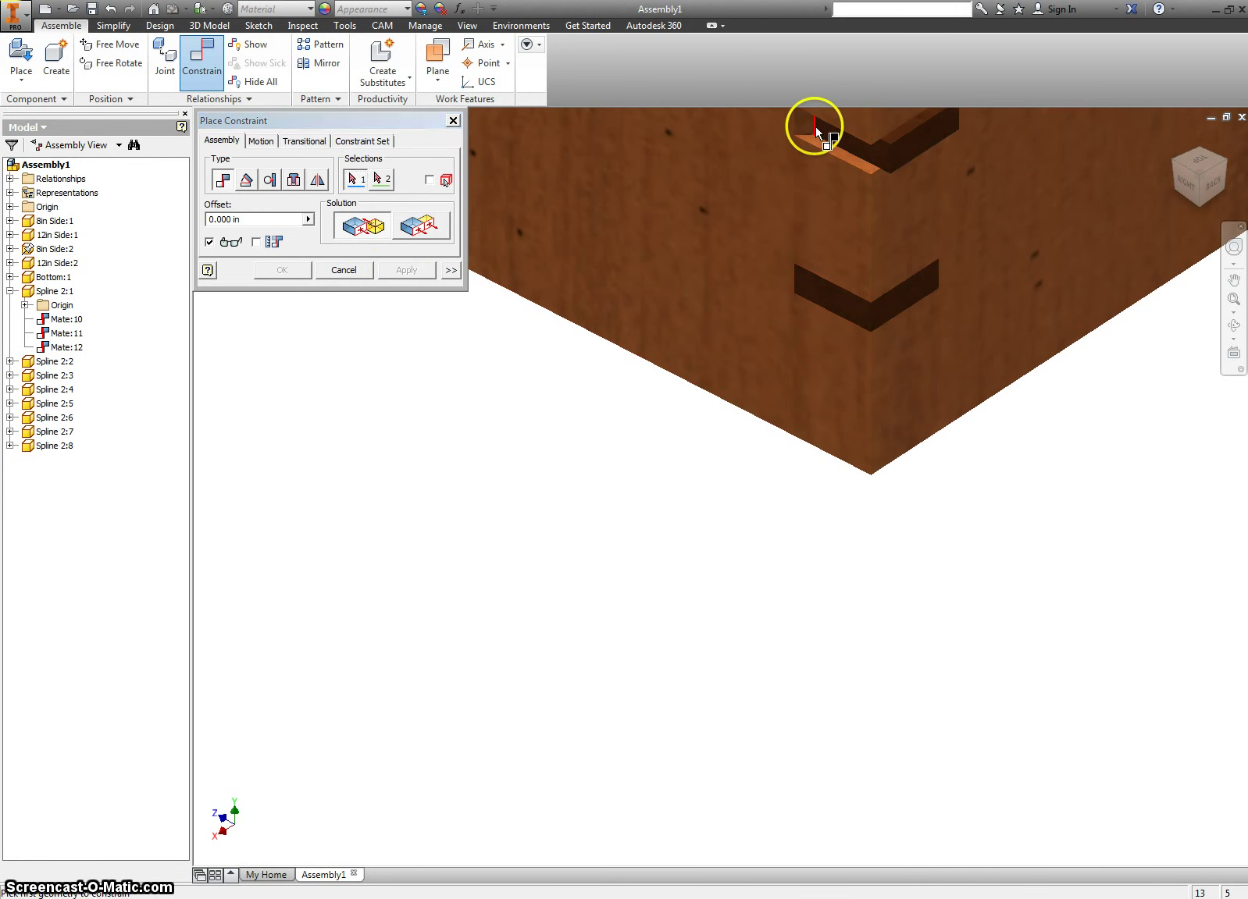
click(816, 132)
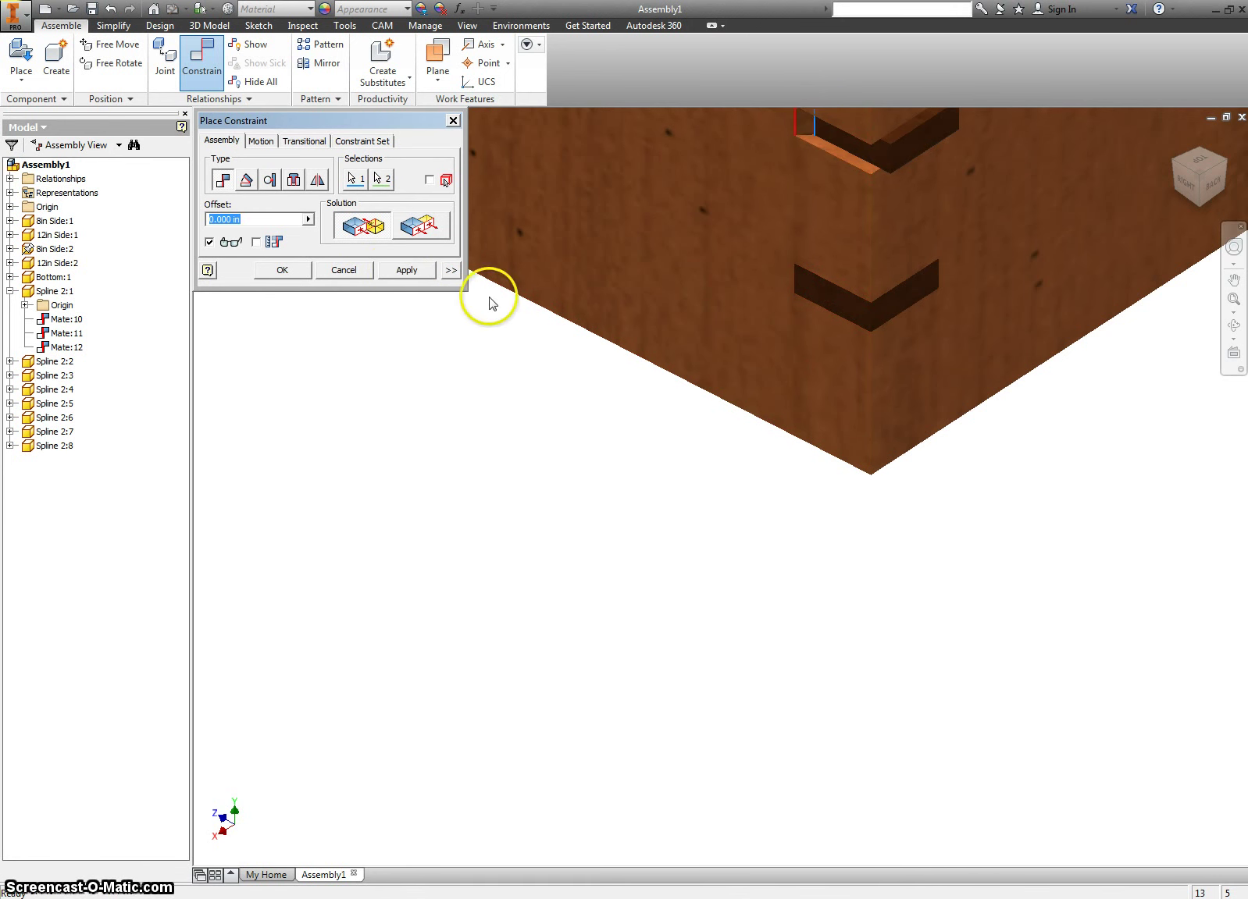
click(388, 277)
scroll(459, 392, down, 3)
scroll(508, 406, down, 3)
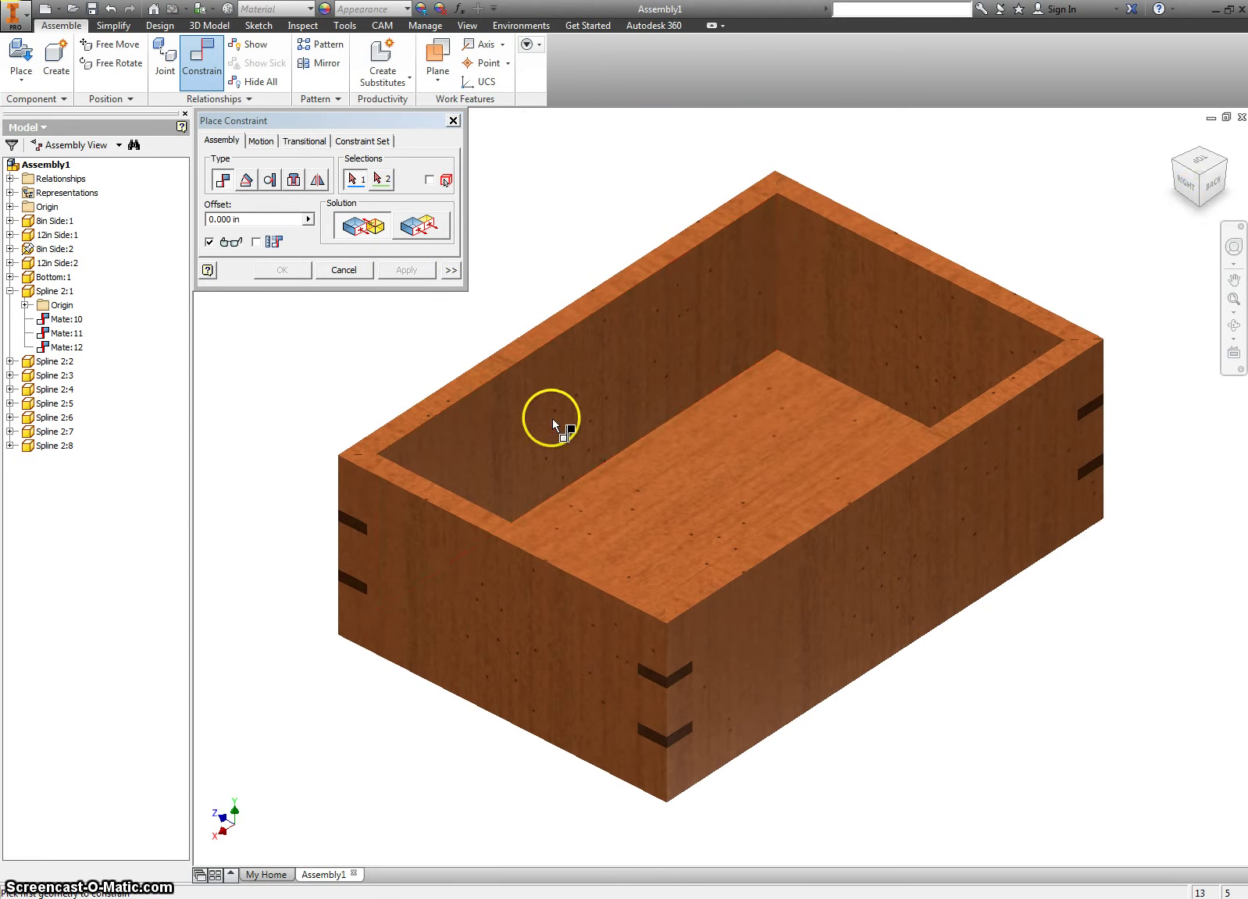
click(1200, 154)
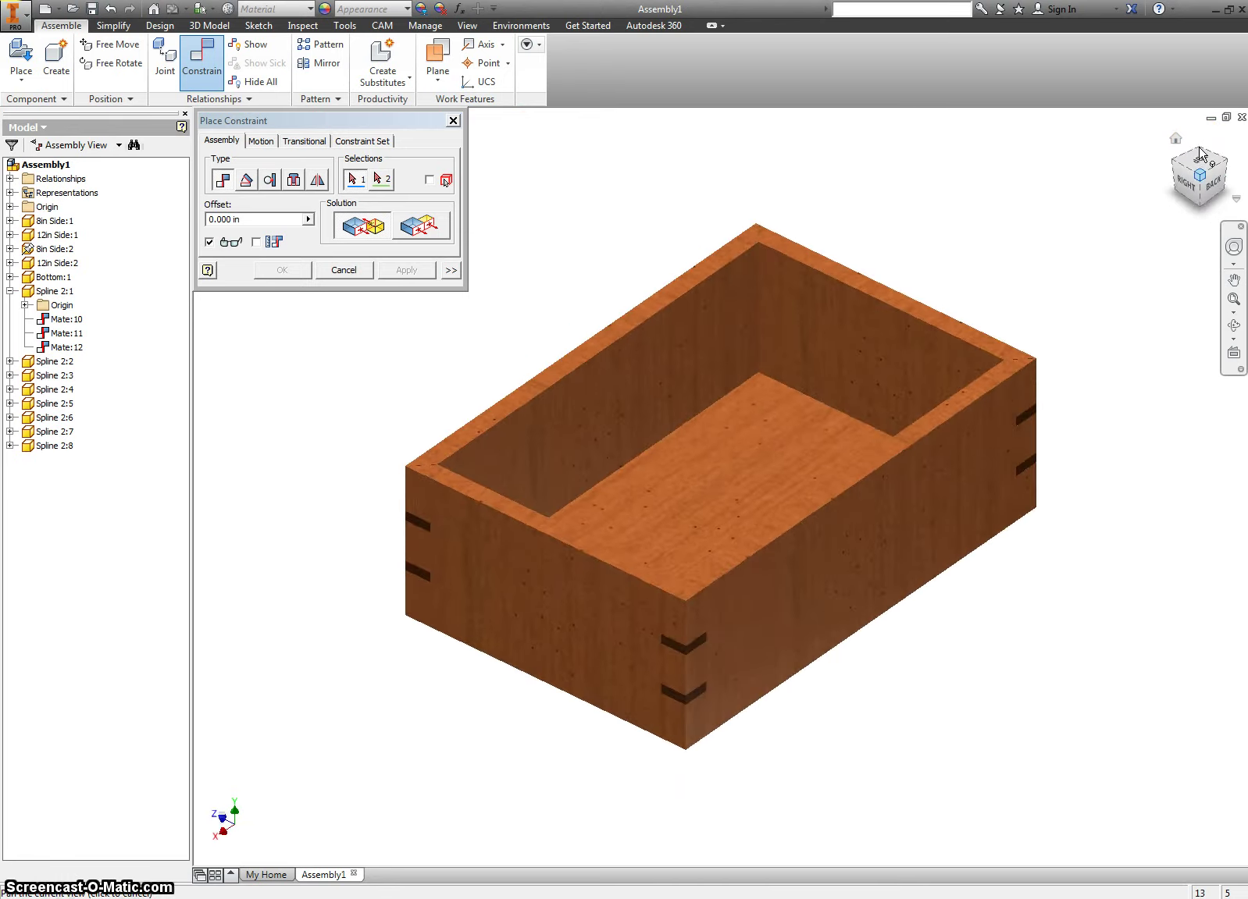
click(1200, 154)
click(393, 270)
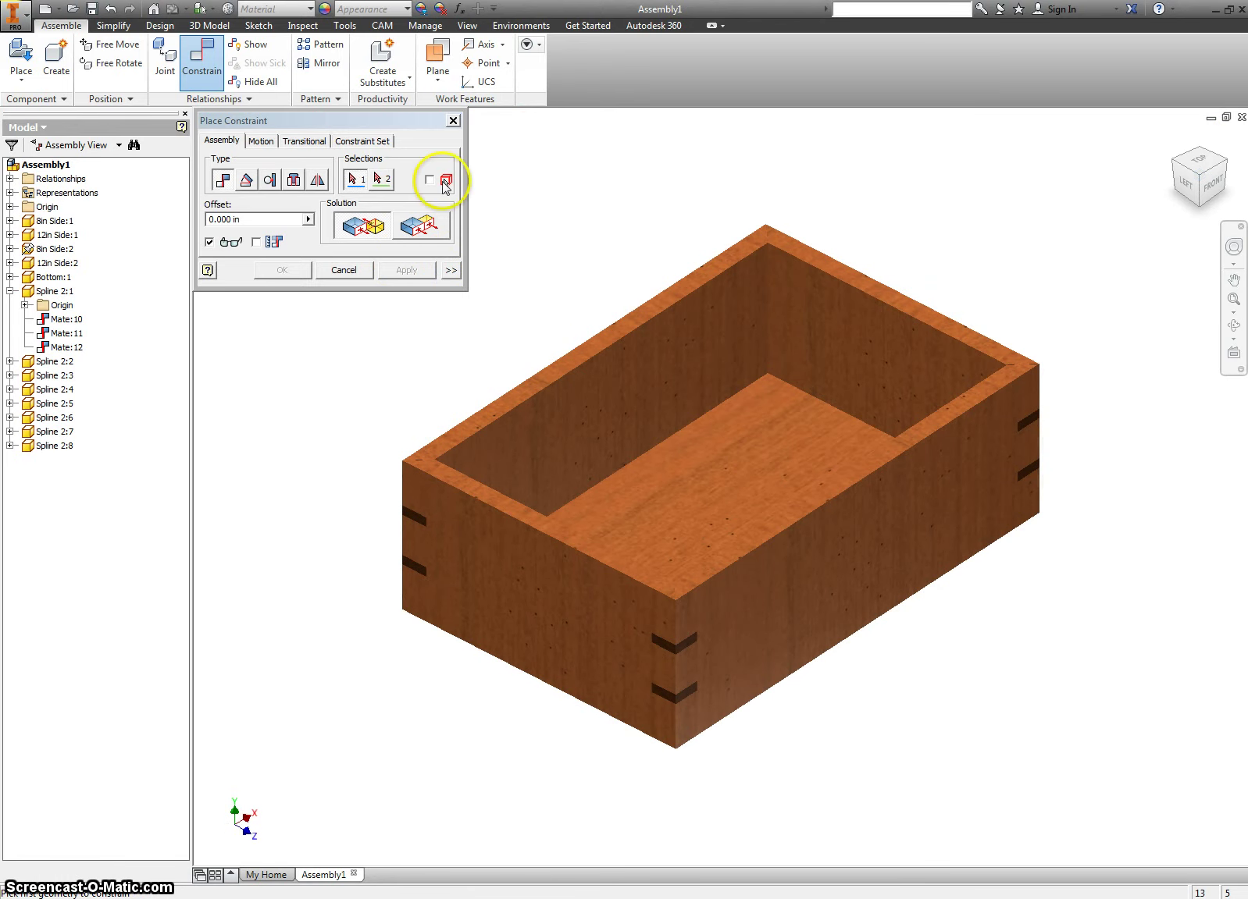
click(452, 120)
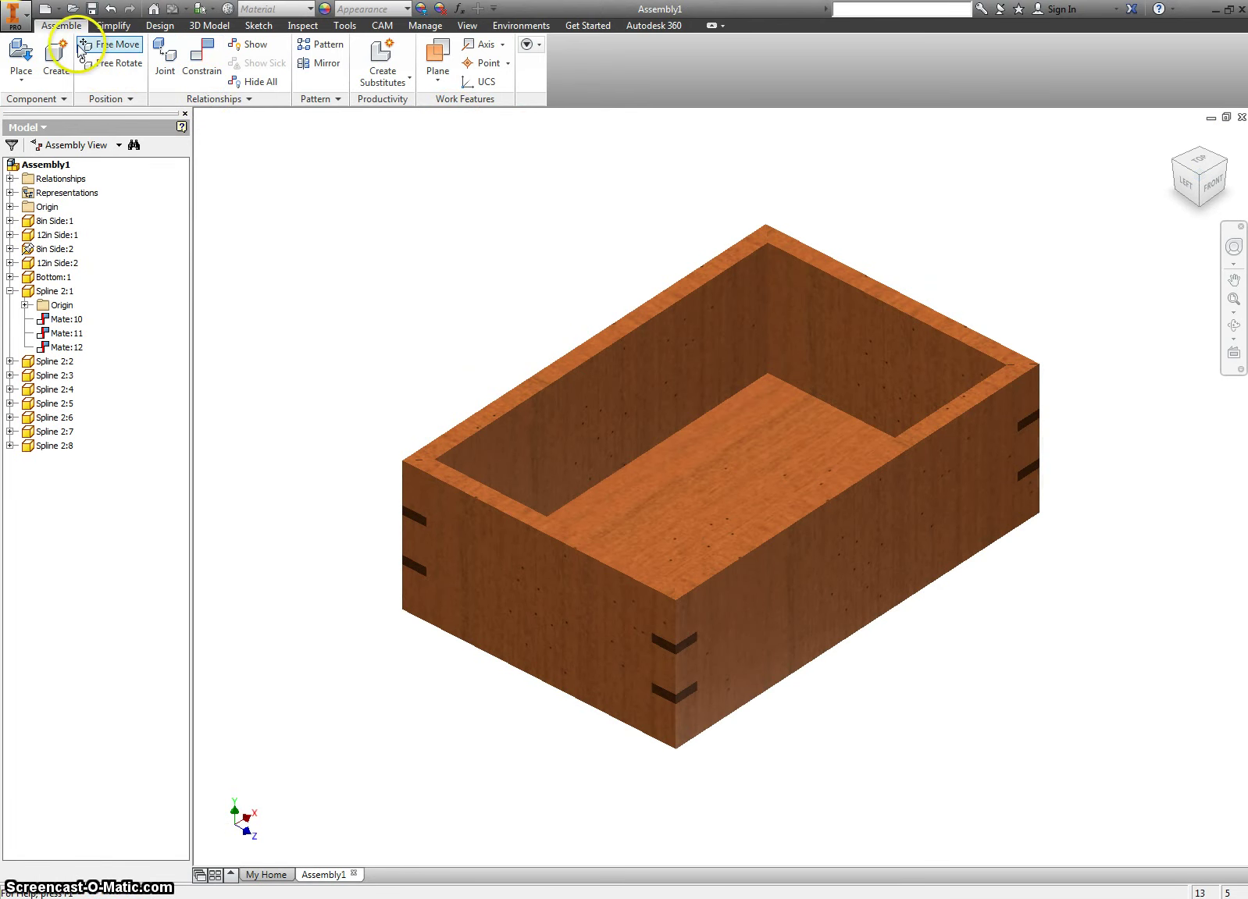
Step: Save the assembly as Jewelry Box.iam
click(89, 14)
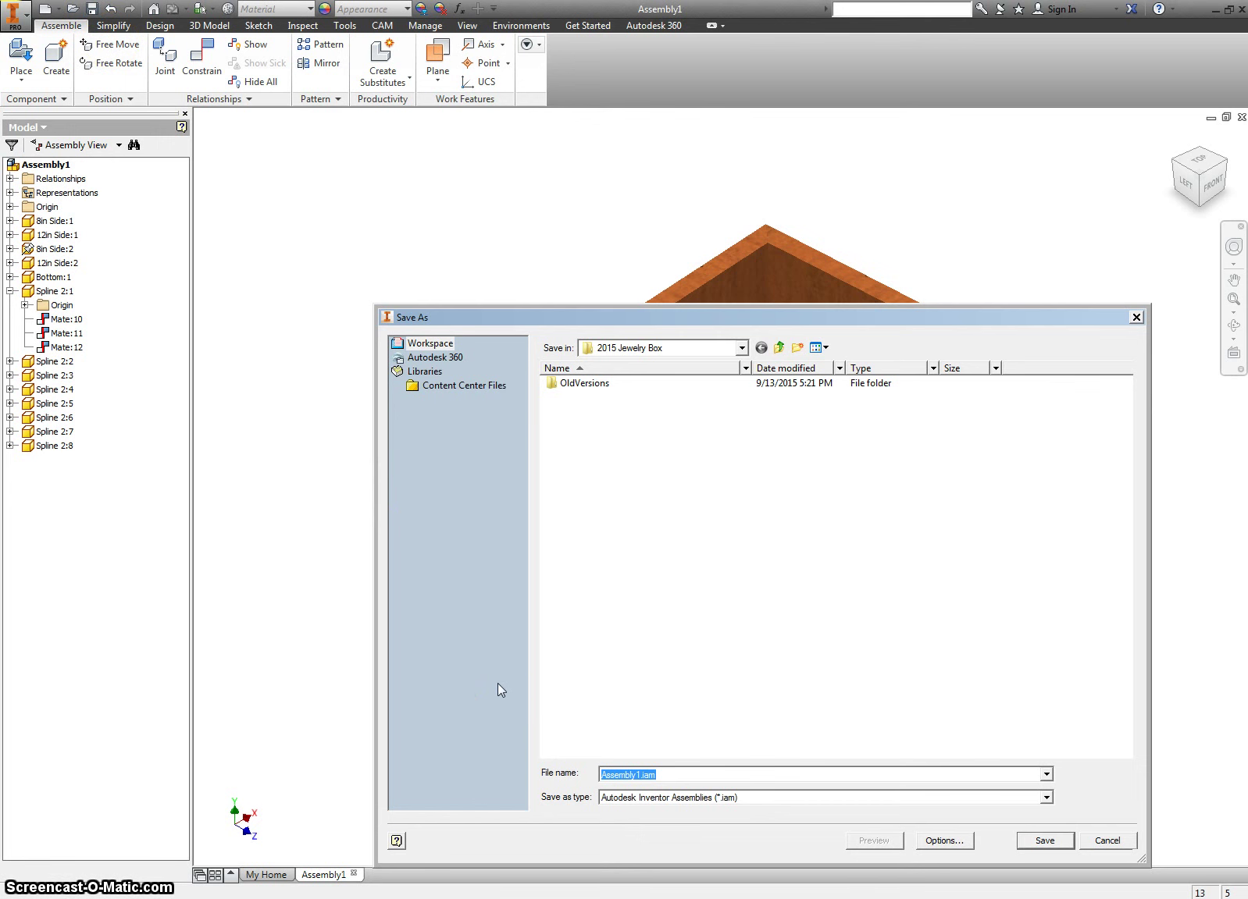
text(Jewelry Box)
click(1043, 840)
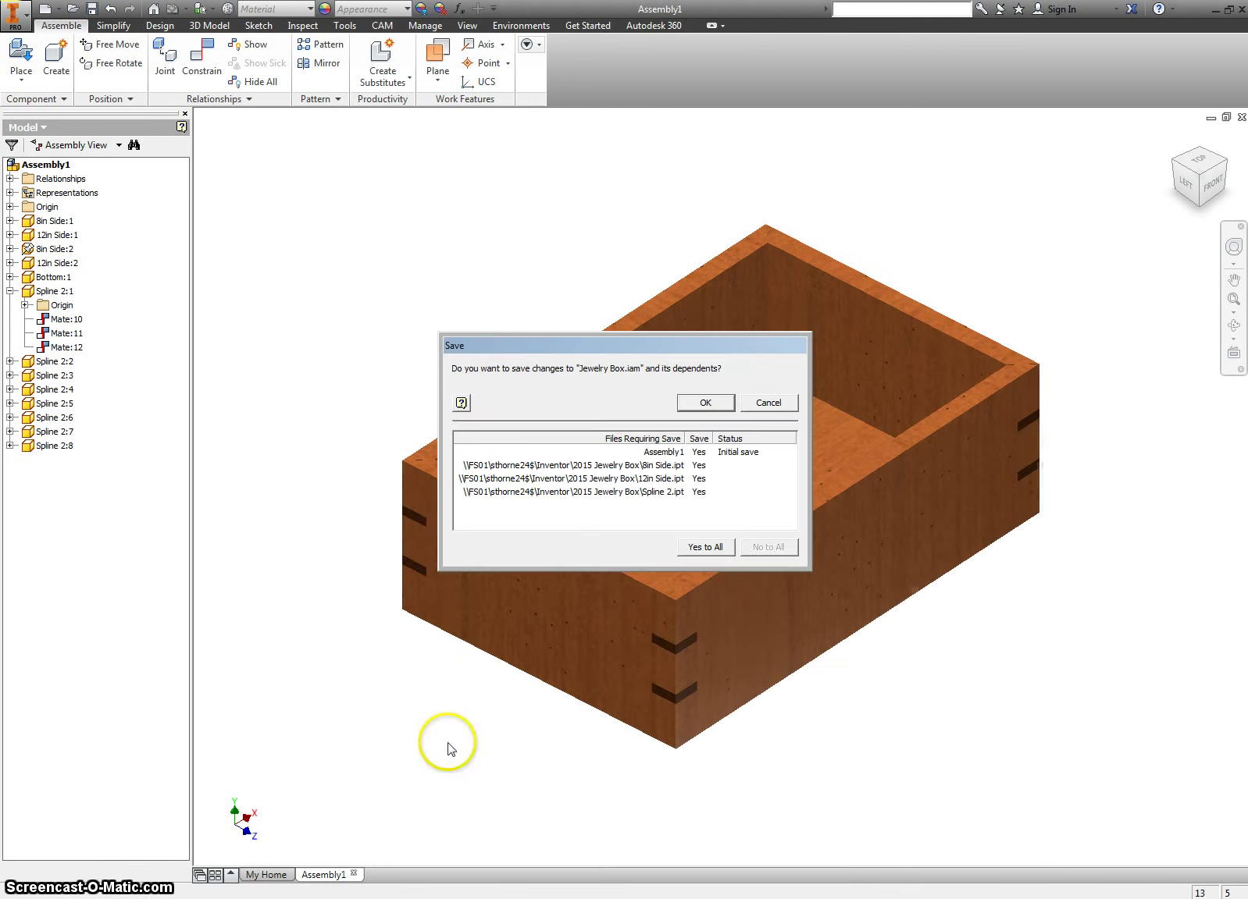